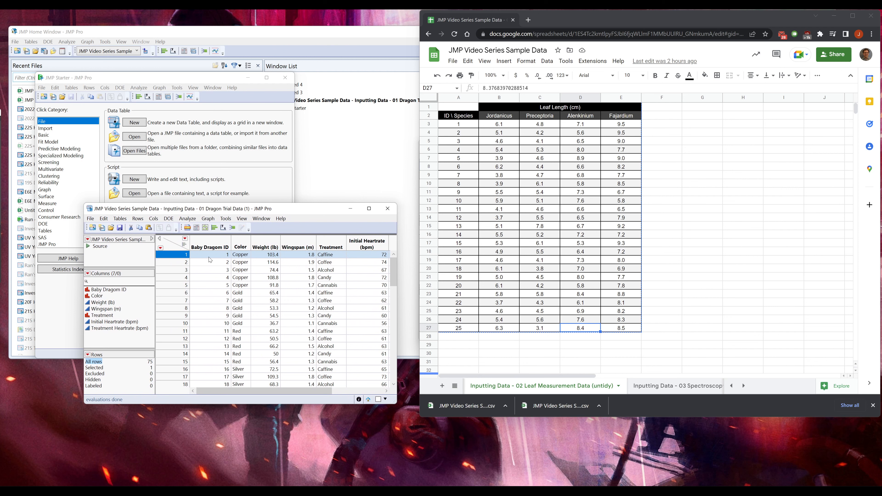
# Step: Bring the Untitled 3 and Untitled 4 tables into view beside the Dragon Trial Data table
pyautogui.moveTo(273, 212); pyautogui.dragTo(258, 194)
pyautogui.click(248, 201)
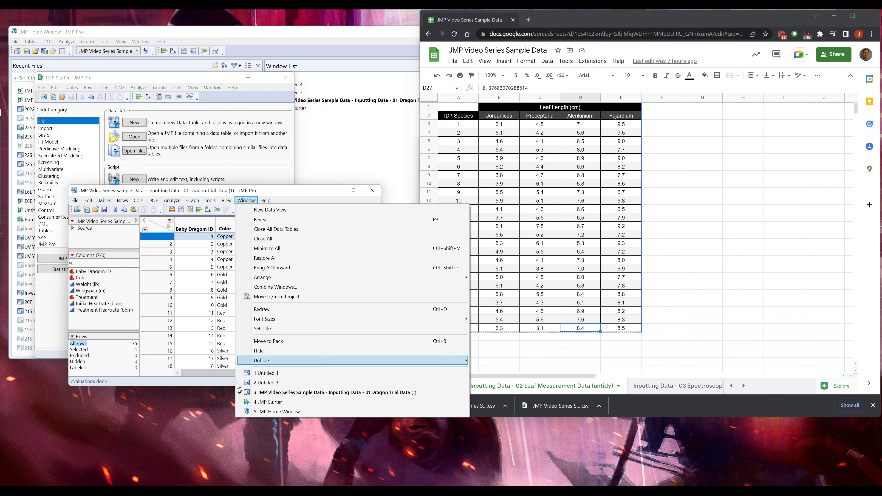
pyautogui.click(283, 387)
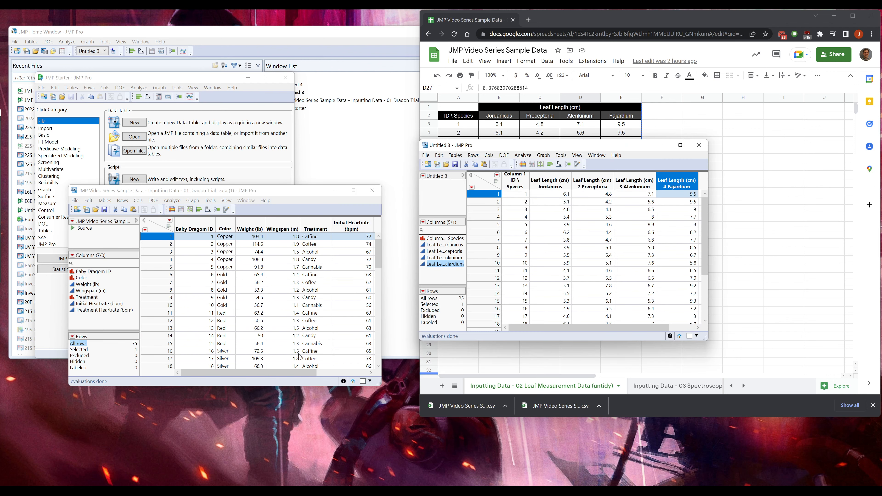
pyautogui.click(598, 156)
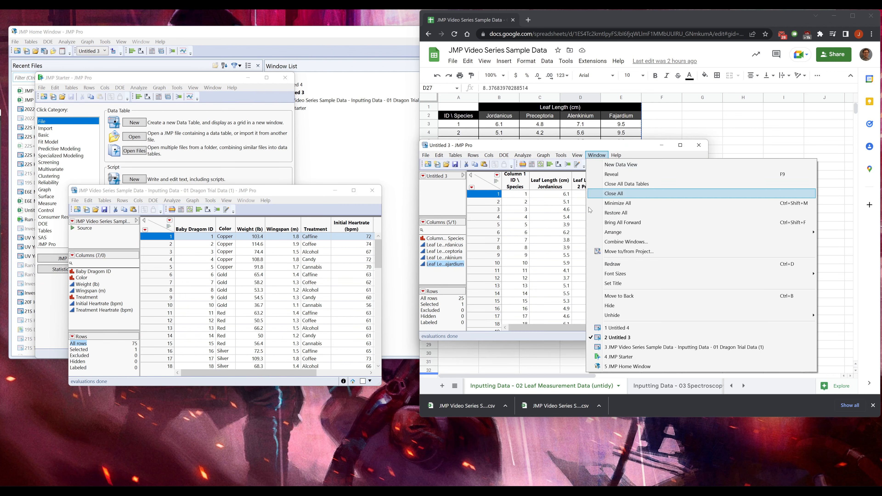
pyautogui.click(619, 328)
pyautogui.click(705, 146)
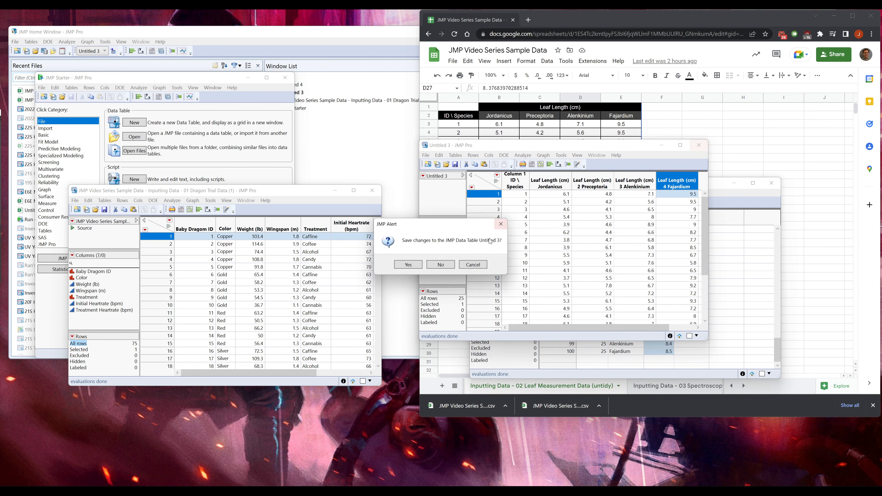
pyautogui.click(477, 266)
pyautogui.moveTo(310, 188); pyautogui.dragTo(289, 146)
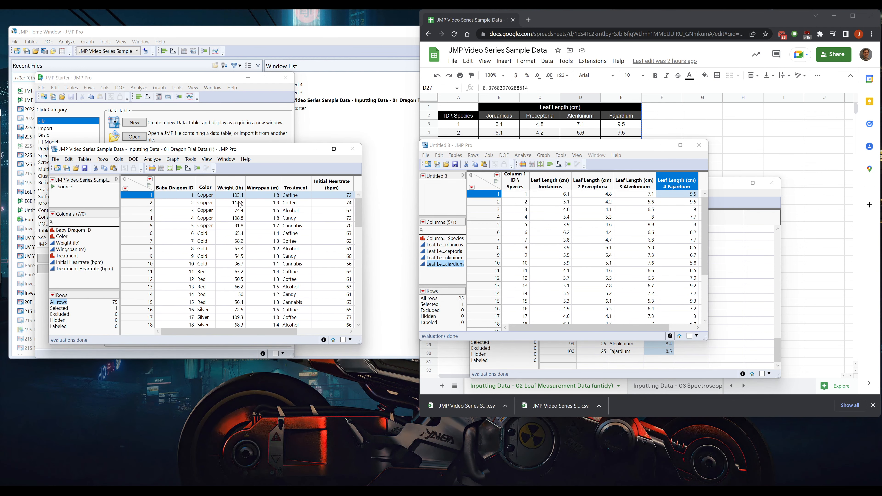
pyautogui.click(720, 188)
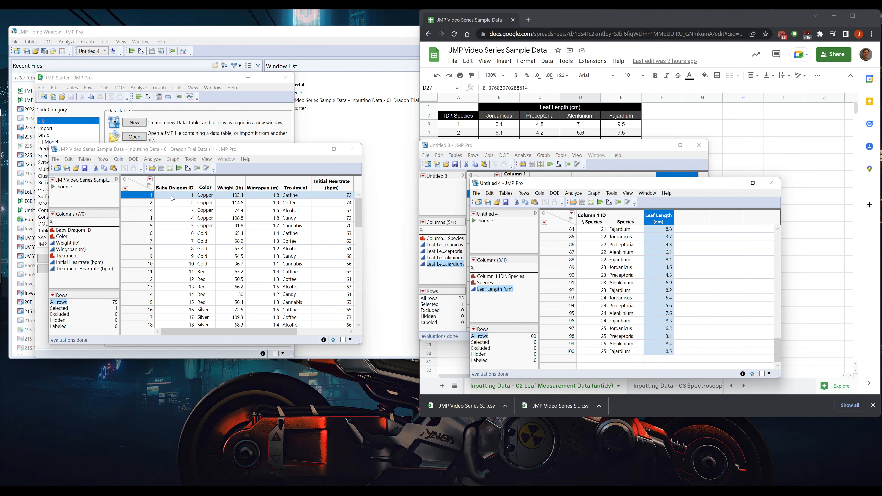
# Step: Highlight the Baby Dragom ID column and the other variable columns in the Dragon Trial Data table
pyautogui.click(174, 188)
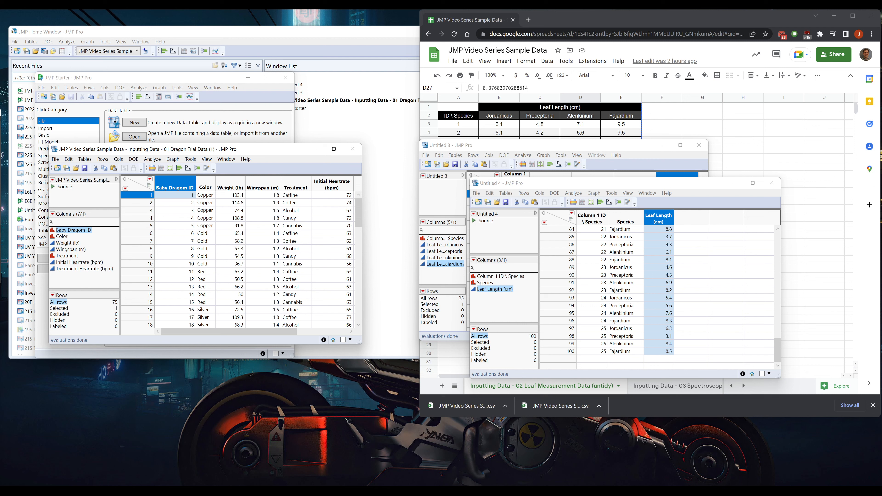
pyautogui.moveTo(205, 188); pyautogui.dragTo(414, 196)
pyautogui.moveTo(261, 332); pyautogui.dragTo(225, 333)
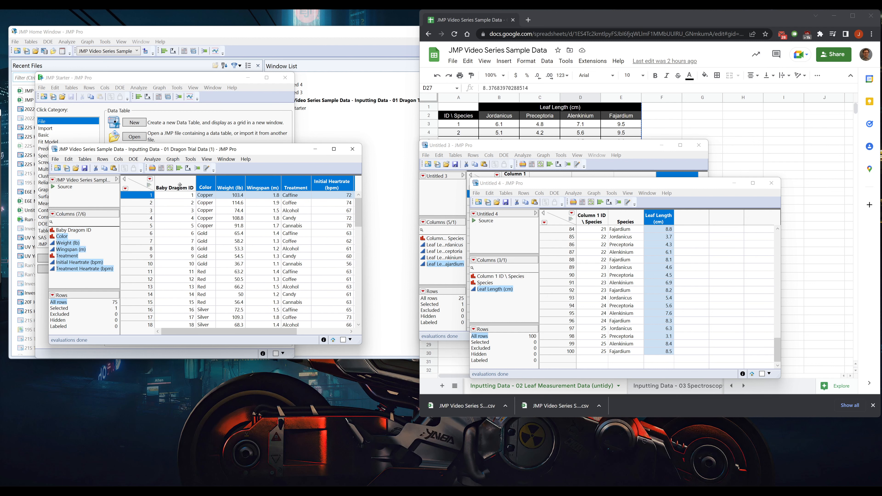
pyautogui.click(169, 197)
# Step: Move the Untitled 4 table clear of Untitled 3 and highlight its Species and Leaf Length (cm) columns
pyautogui.moveTo(606, 184); pyautogui.dragTo(480, 238)
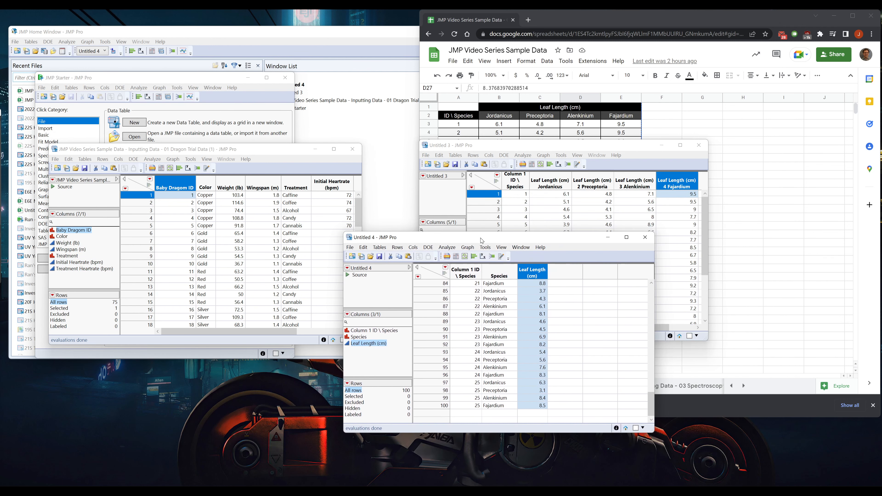
pyautogui.click(501, 275)
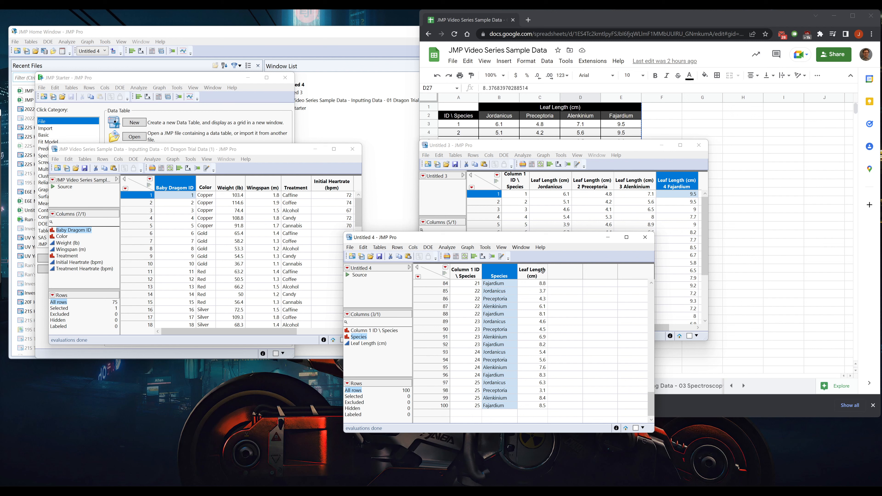
pyautogui.click(531, 273)
pyautogui.click(540, 284)
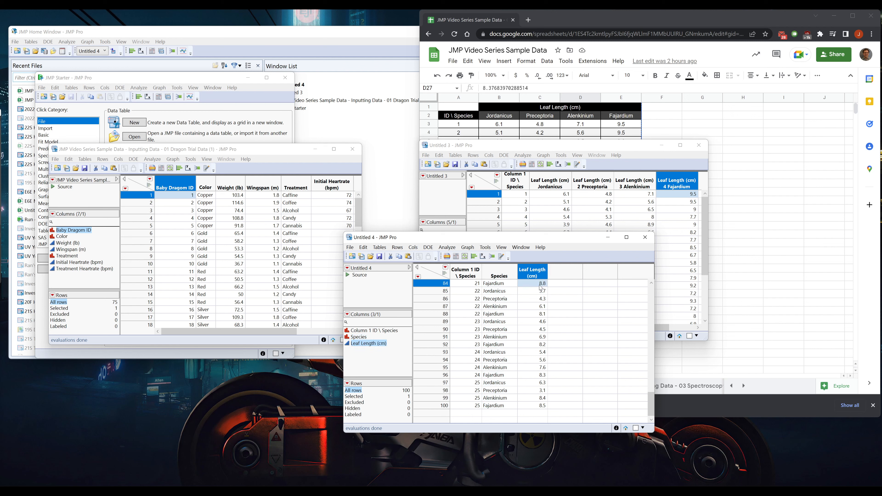
pyautogui.keyDown('shift'); pyautogui.click(499, 285); pyautogui.keyUp('shift')
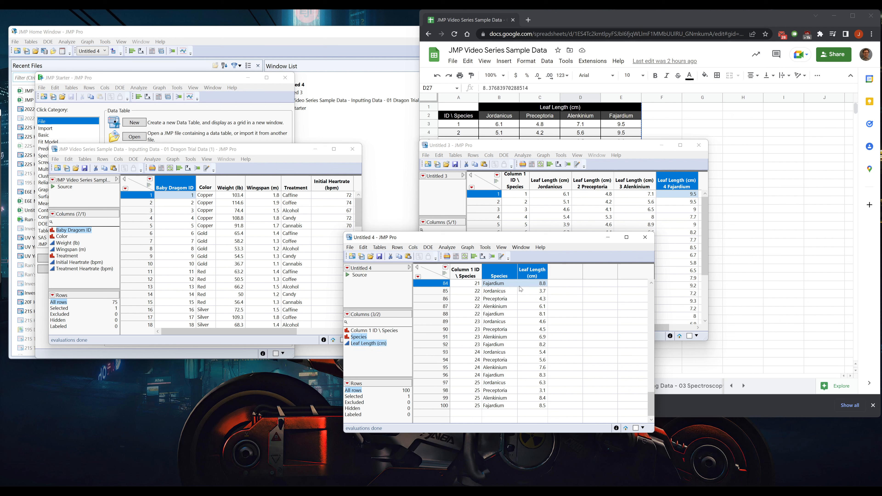
# Step: Highlight each of the four leaf length columns in the Untitled 3 table in turn and move its window clear of Untitled 4
pyautogui.click(534, 150)
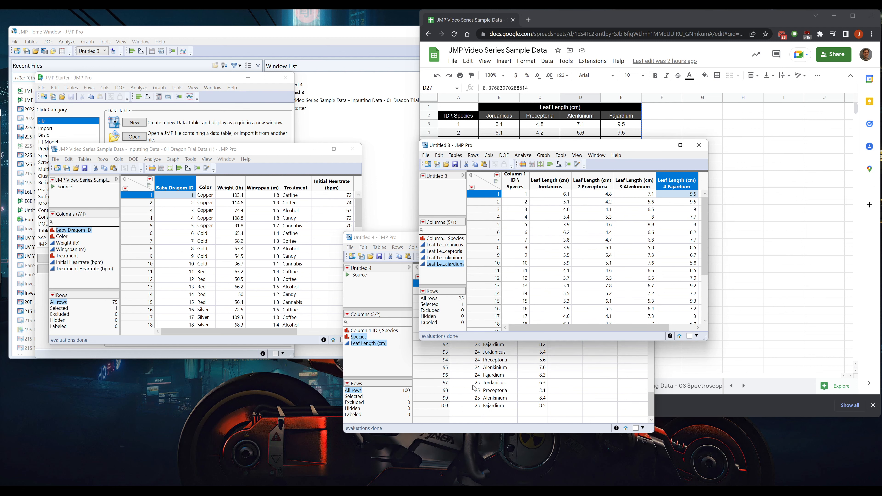
pyautogui.click(550, 185)
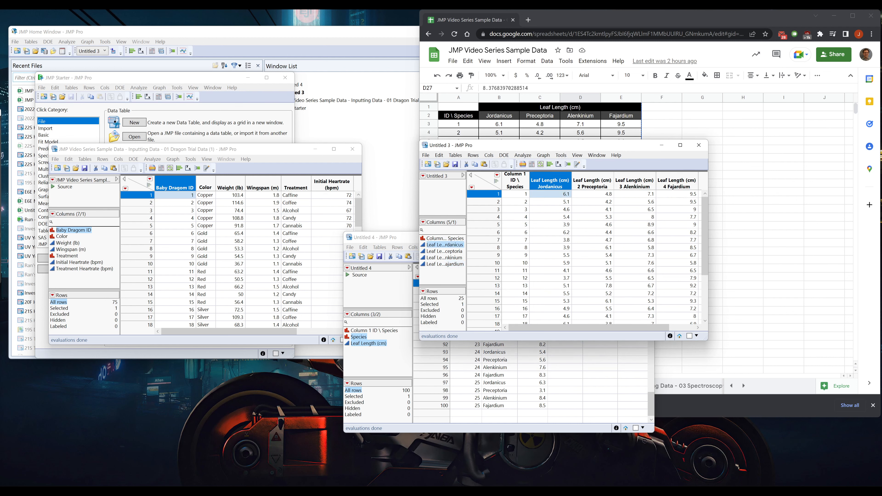
pyautogui.click(593, 185)
pyautogui.click(635, 184)
pyautogui.click(670, 184)
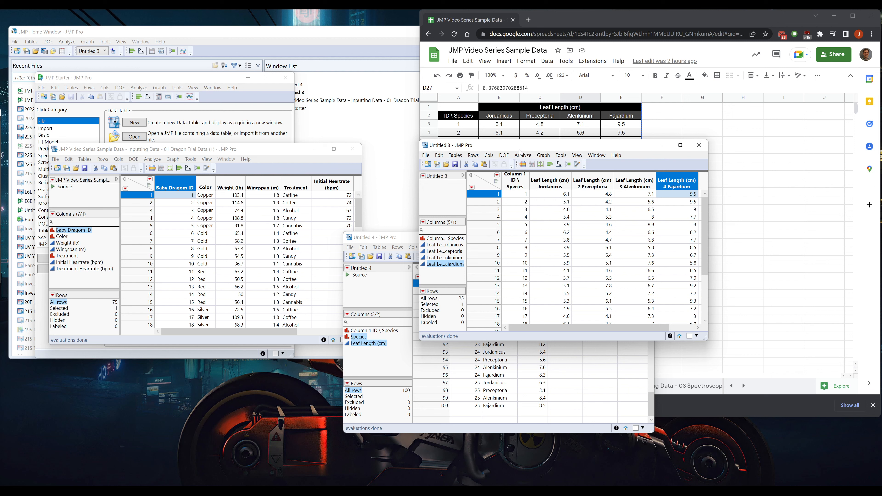
pyautogui.moveTo(516, 151); pyautogui.dragTo(494, 57)
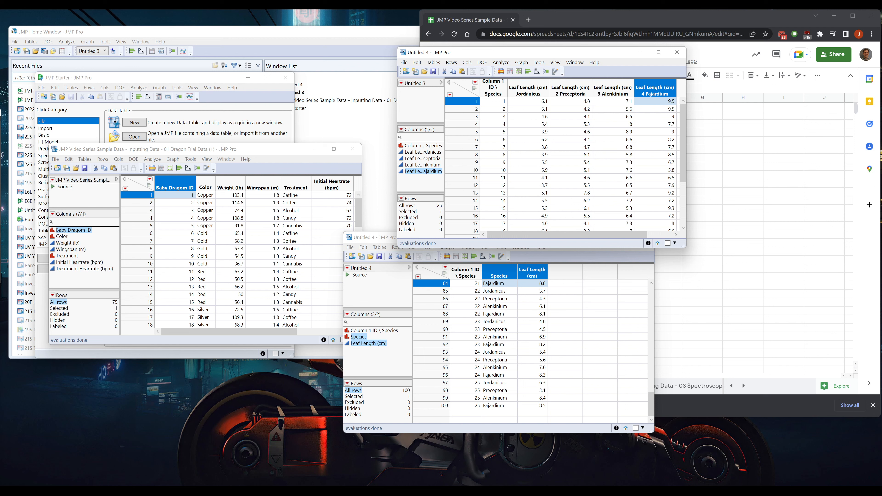
pyautogui.click(502, 63)
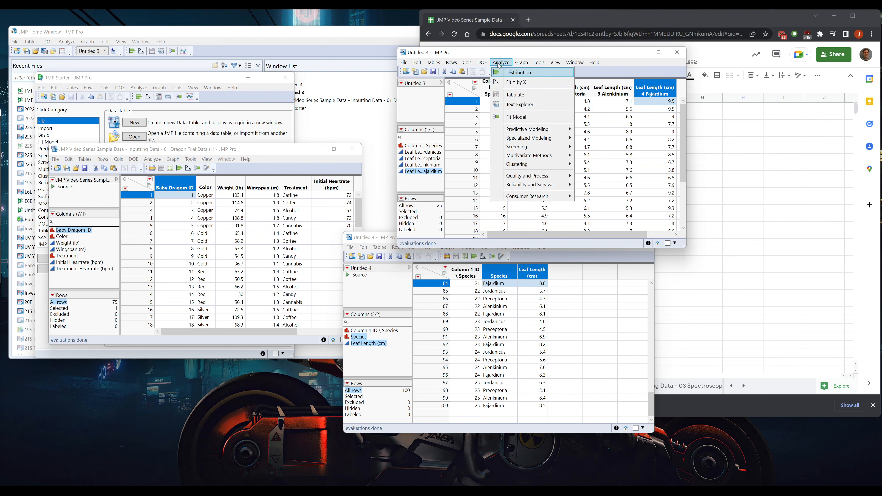
pyautogui.click(521, 84)
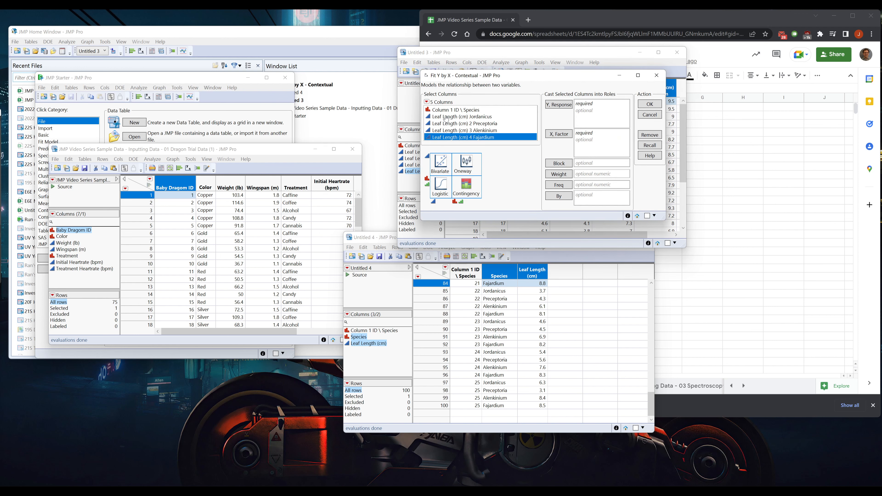
pyautogui.click(590, 113)
pyautogui.click(592, 141)
pyautogui.click(589, 117)
pyautogui.click(588, 142)
pyautogui.click(589, 115)
pyautogui.click(587, 143)
pyautogui.moveTo(490, 117); pyautogui.dragTo(492, 137)
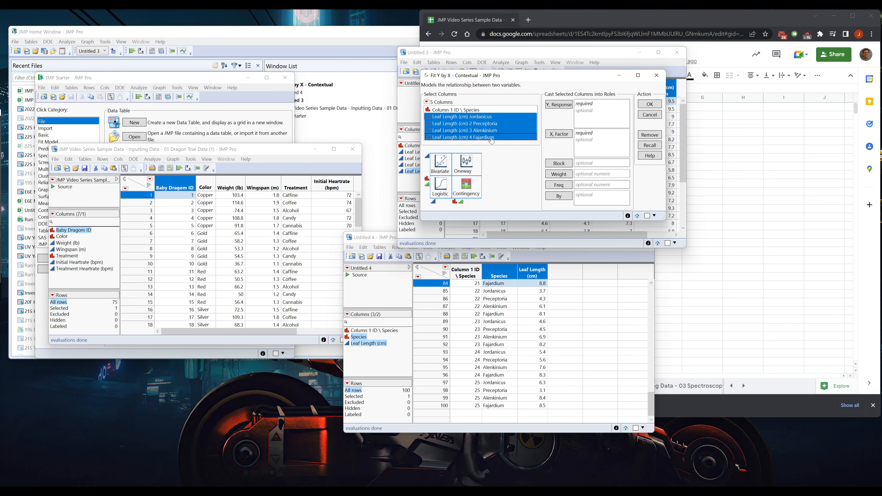
pyautogui.click(655, 118)
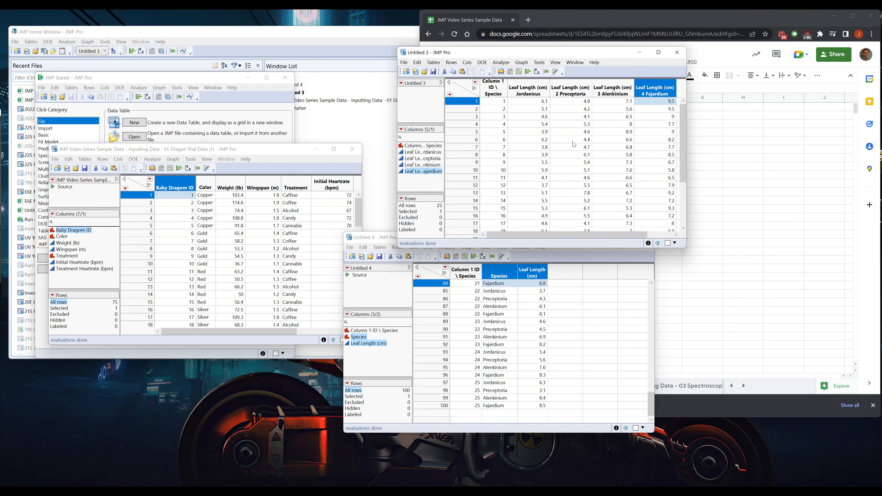
# Step: Run Fit Y by X on the Untitled 4 table with Leaf Length (cm) as Y, Response and Species as X, Factor
pyautogui.click(378, 243)
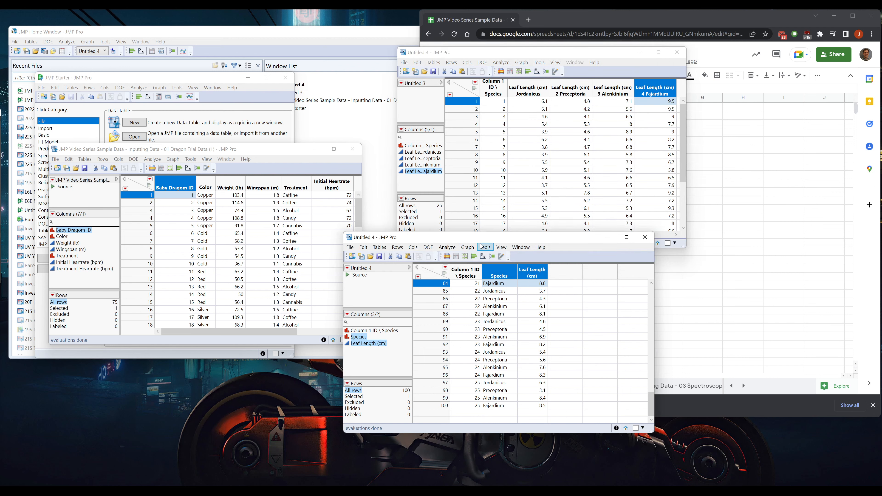
pyautogui.click(447, 247)
pyautogui.click(452, 271)
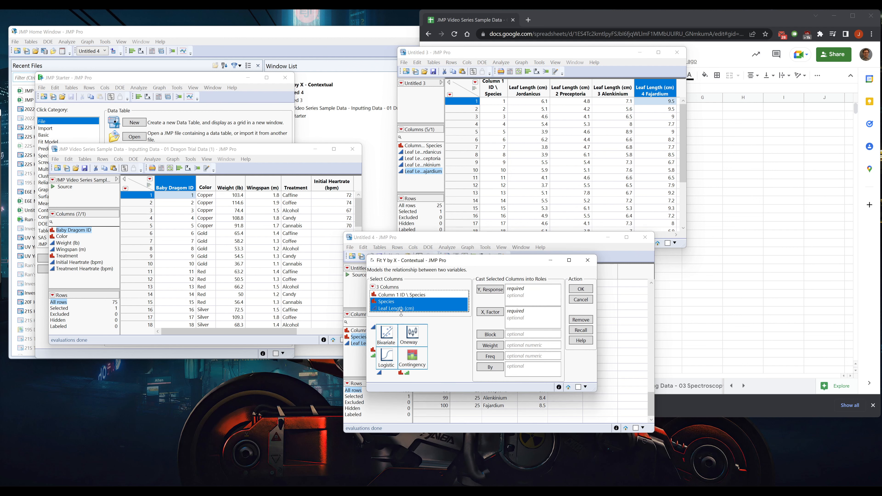
pyautogui.click(391, 309)
pyautogui.moveTo(389, 309); pyautogui.dragTo(517, 296)
pyautogui.click(398, 297)
pyautogui.click(392, 302)
pyautogui.moveTo(399, 305); pyautogui.dragTo(521, 315)
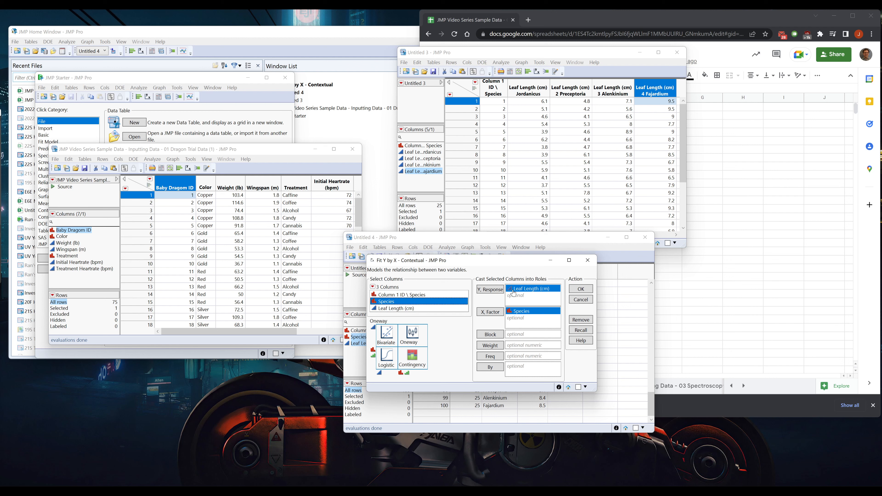
pyautogui.click(580, 290)
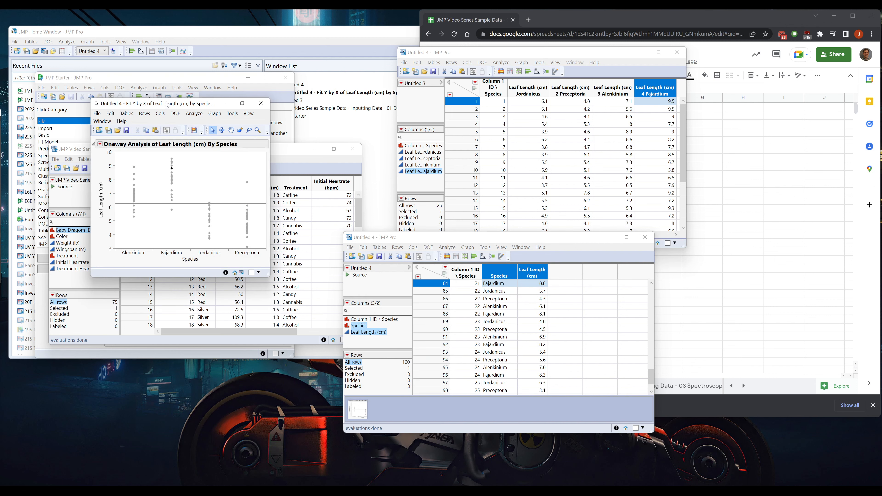
# Step: Add Means/Anova and the All Pairs, Tukey HSD comparison to the Leaf Length by Species analysis
pyautogui.keyDown('alt'); pyautogui.click(100, 144); pyautogui.keyUp('alt')
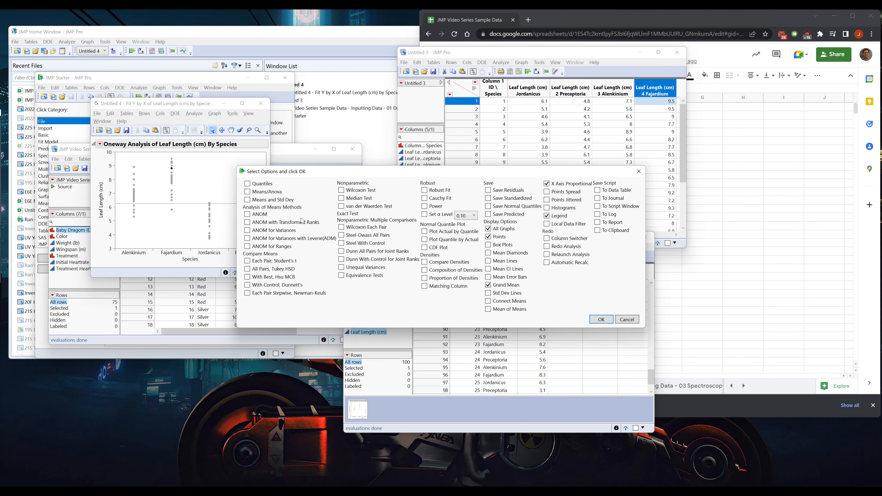
pyautogui.click(247, 192)
pyautogui.click(247, 271)
pyautogui.click(601, 319)
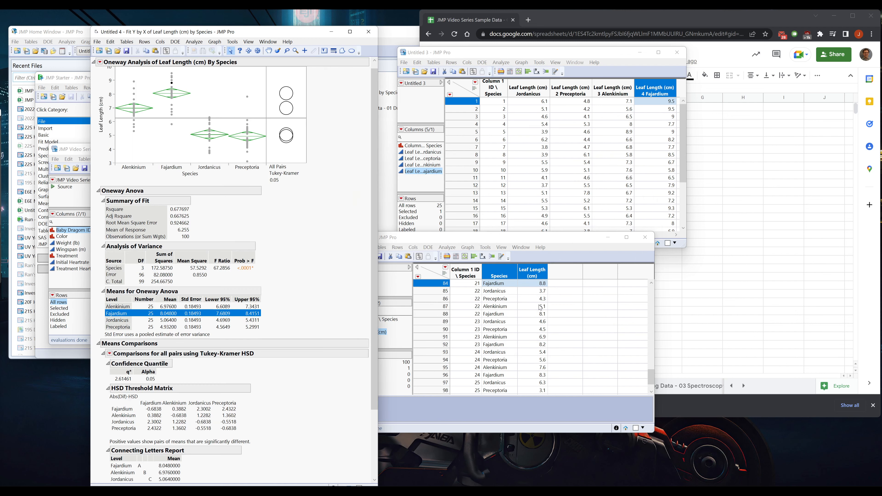
# Step: Review the Oneway report down to the Ordered Differences section, and close the report
pyautogui.scroll(-5, 253, 347)
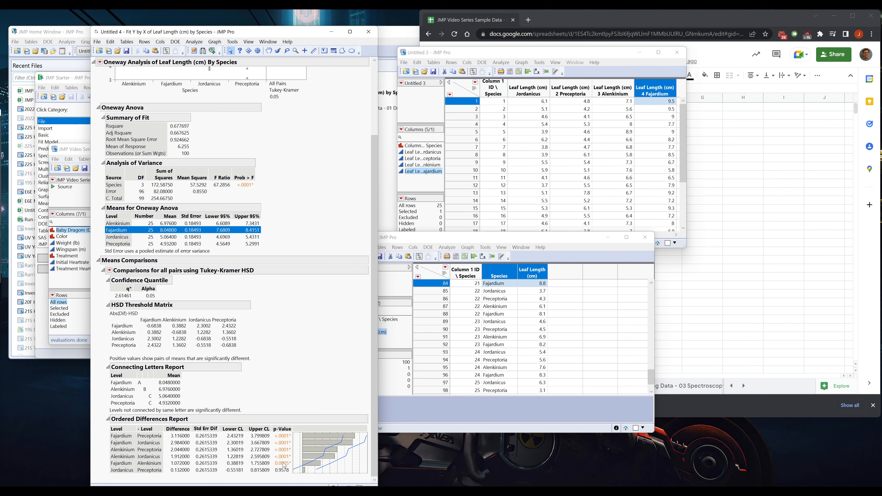
pyautogui.scroll(5, 279, 209)
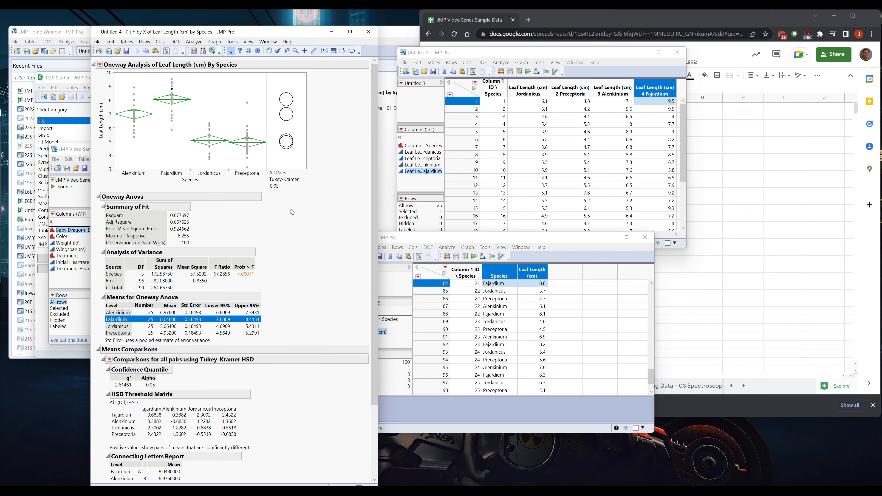
pyautogui.click(368, 32)
# Step: Place the Untitled 4 table beside the Dragon Trial Data table and look through its table operations
pyautogui.moveTo(554, 240); pyautogui.dragTo(574, 153)
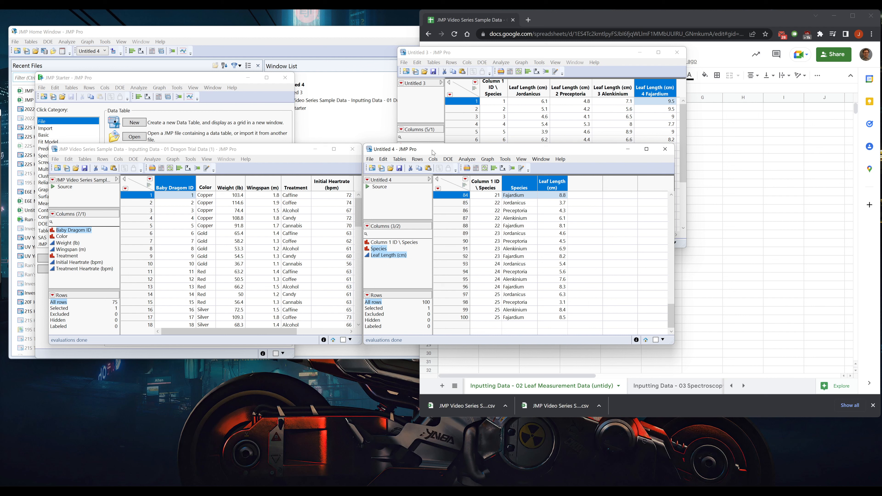
pyautogui.click(403, 160)
pyautogui.click(403, 160)
pyautogui.click(399, 160)
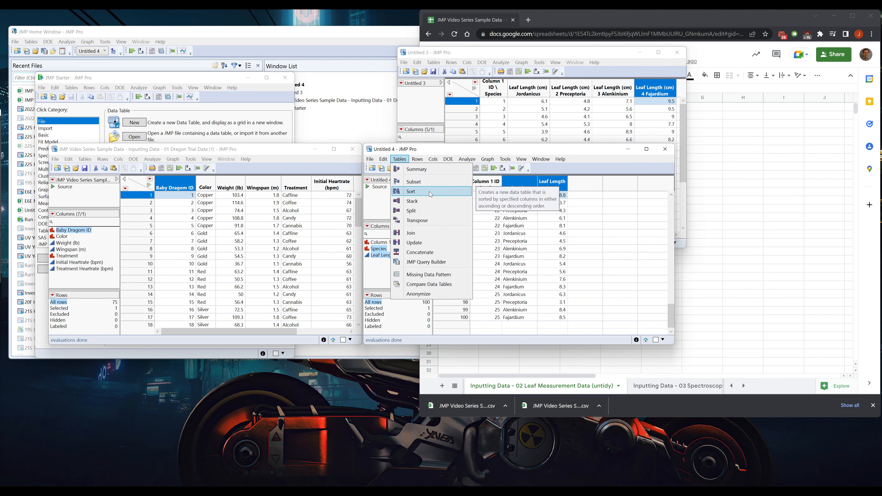
# Step: Examine the column commands and sort options for Column 1 ID \ Species, and the table operations of Untitled 4
pyautogui.rightClick(487, 178)
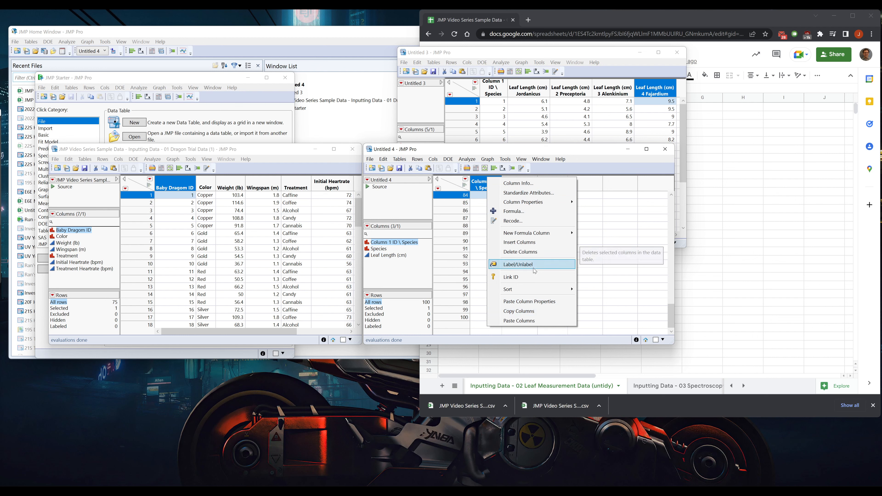
pyautogui.click(539, 311)
pyautogui.click(487, 187)
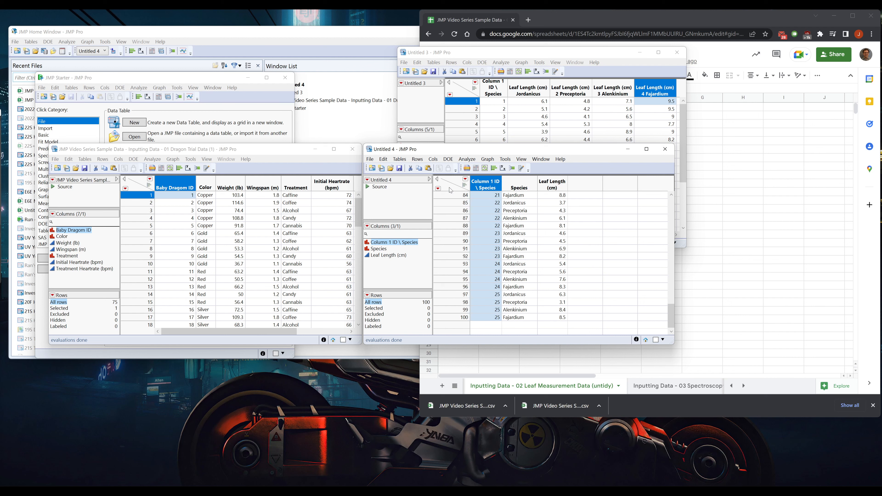
pyautogui.rightClick(487, 187)
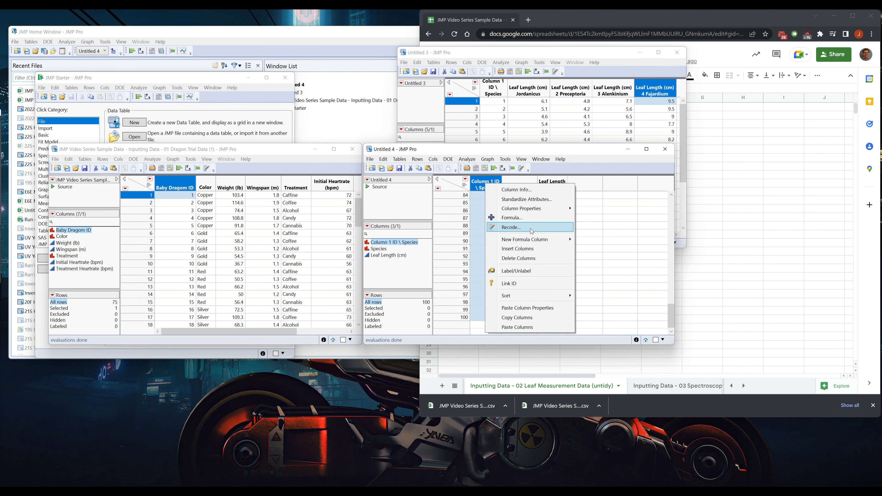
pyautogui.moveTo(537, 298)
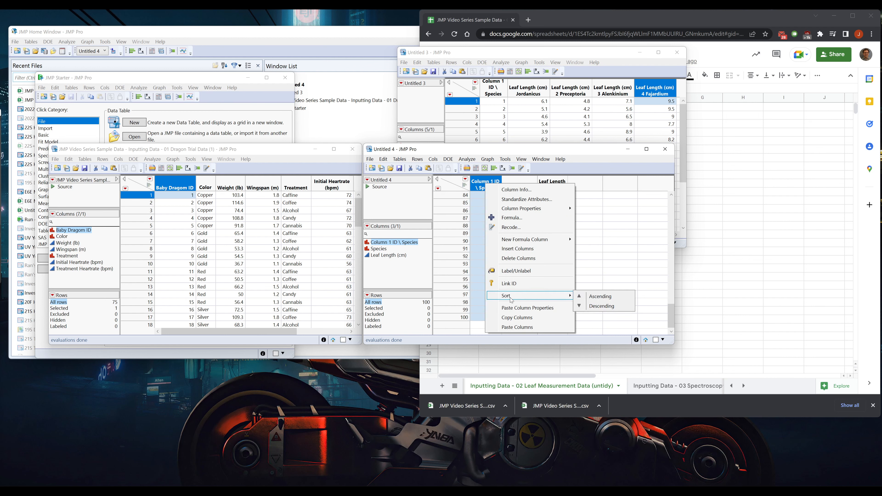
pyautogui.click(580, 297)
pyautogui.click(399, 159)
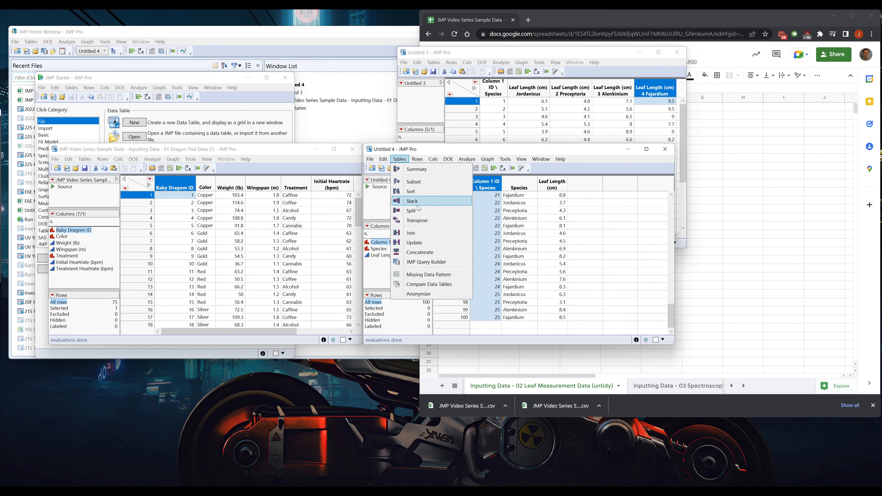
# Step: Sort Untitled 4 by Species and by Column 1 ID \ Species into a new data table
pyautogui.click(423, 192)
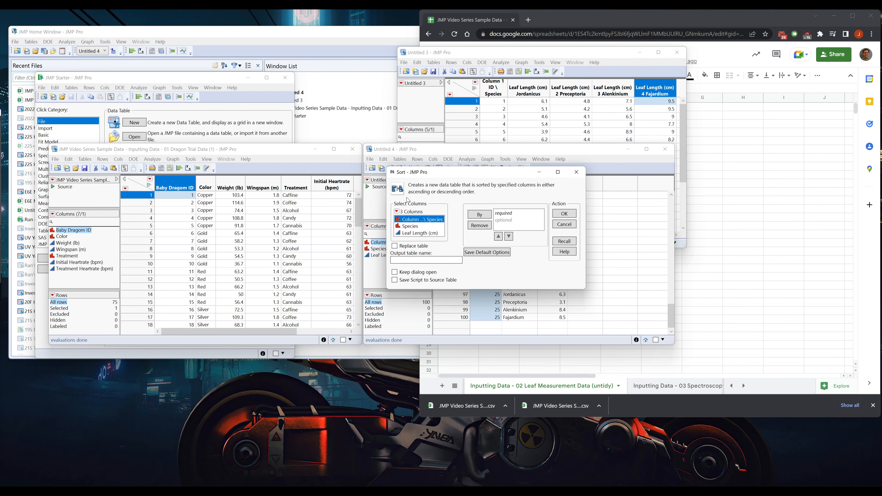
pyautogui.click(414, 226)
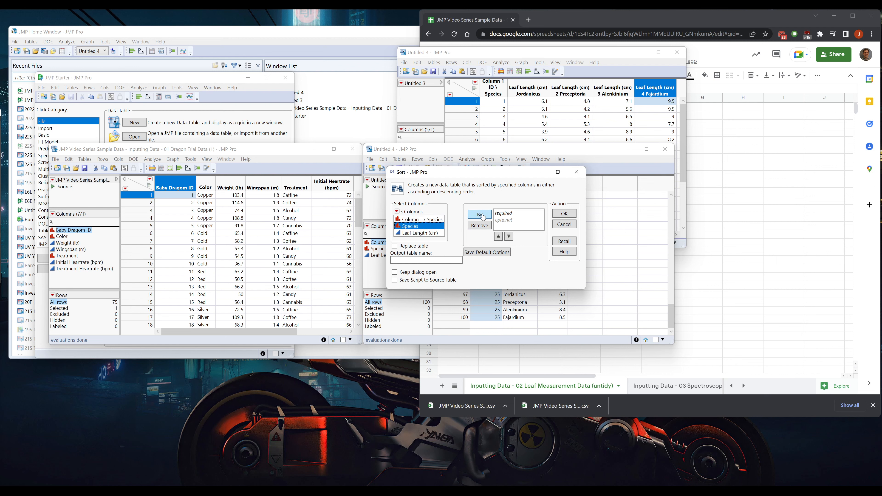
pyautogui.click(482, 216)
pyautogui.click(482, 216)
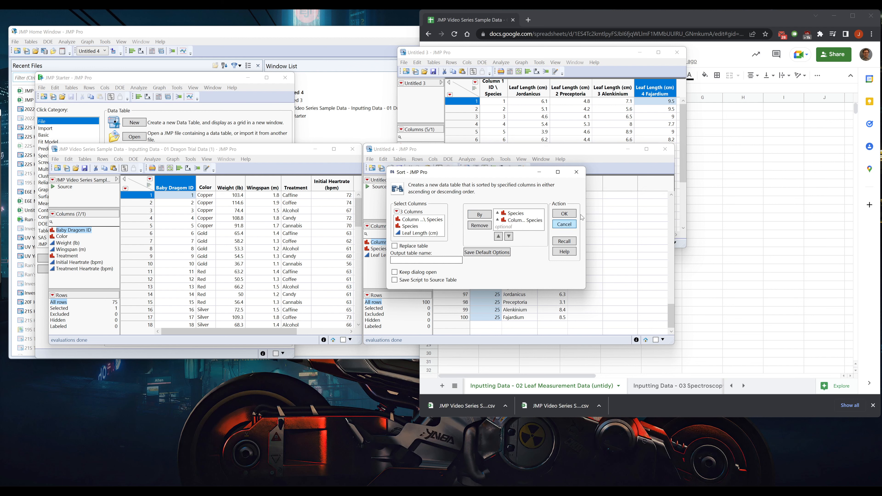
pyautogui.click(568, 214)
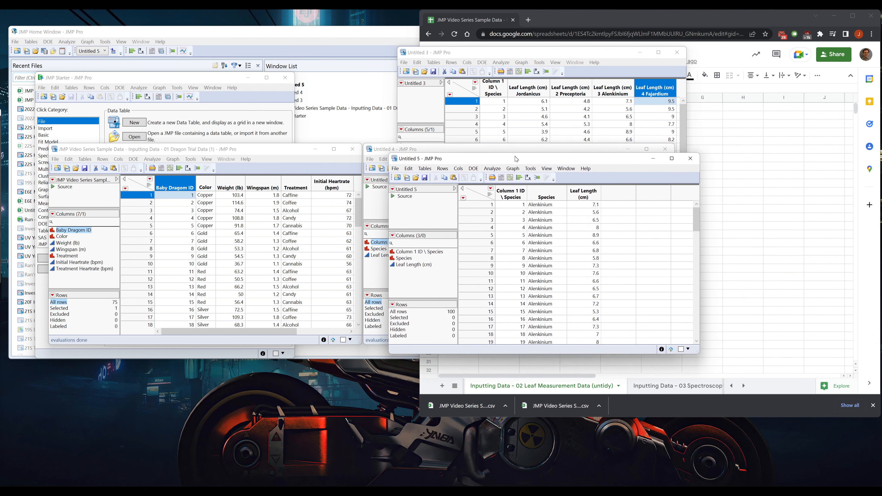
# Step: Review how the rows are grouped by Species and ordered by Column 1 ID \ Species in the sorted table
pyautogui.moveTo(572, 216); pyautogui.dragTo(573, 328)
pyautogui.scroll(-7, 573, 320)
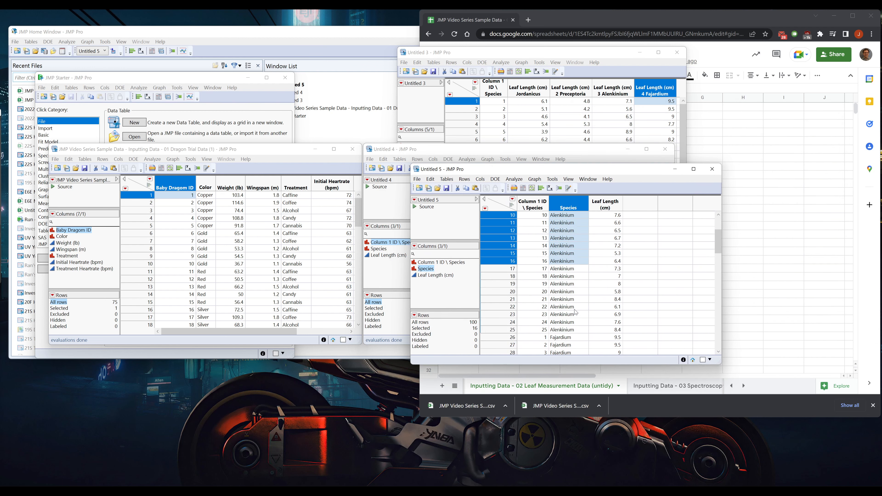
pyautogui.click(567, 246)
pyautogui.click(535, 246)
pyautogui.scroll(-8, 538, 246)
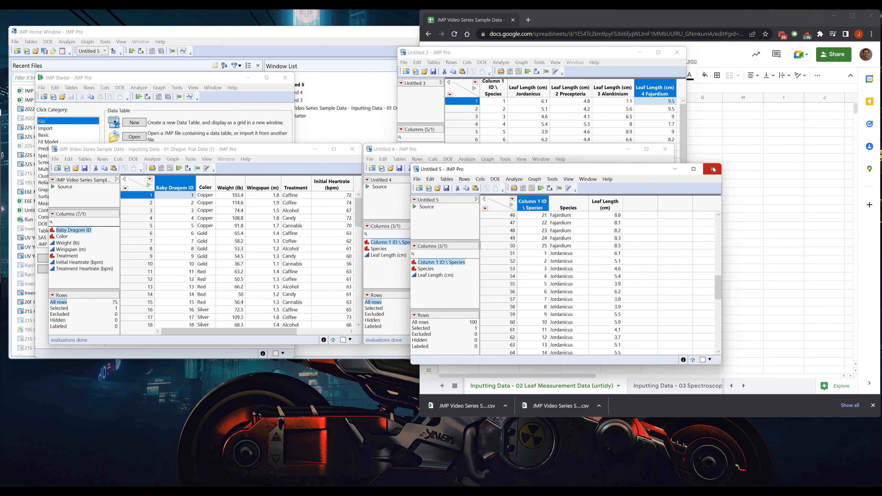
# Step: Place Untitled 4 and Untitled 5 side by side and concatenate them into a new data table
pyautogui.click(447, 179)
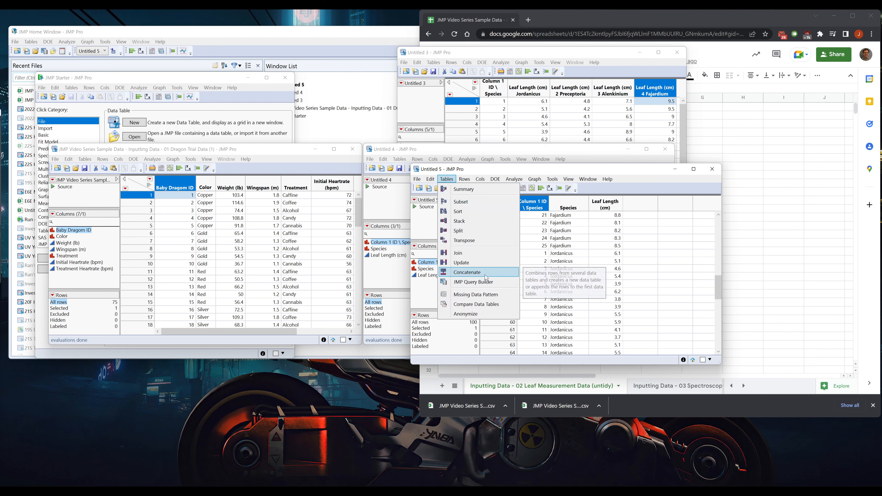
pyautogui.click(629, 241)
pyautogui.moveTo(574, 171); pyautogui.dragTo(683, 185)
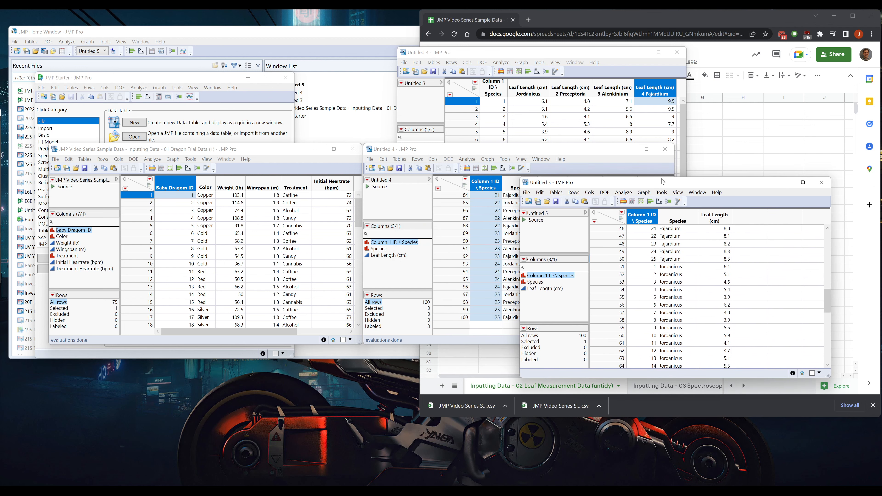
pyautogui.moveTo(523, 149); pyautogui.dragTo(359, 182)
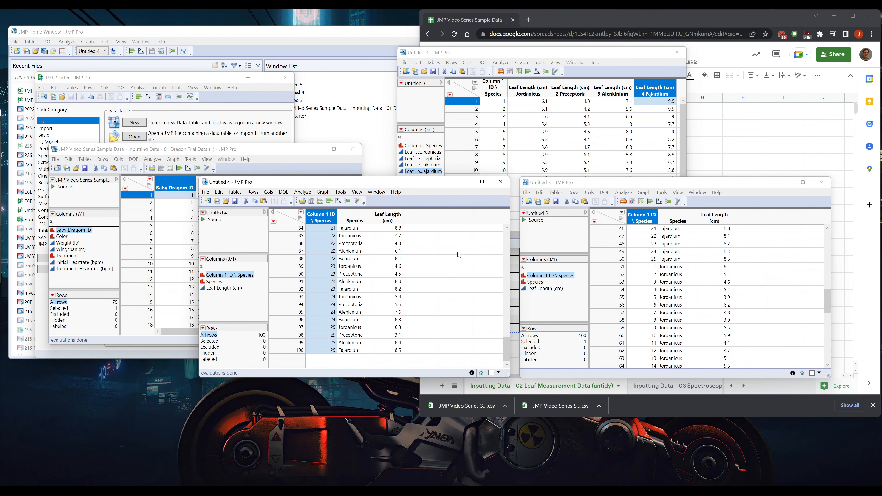
pyautogui.click(556, 196)
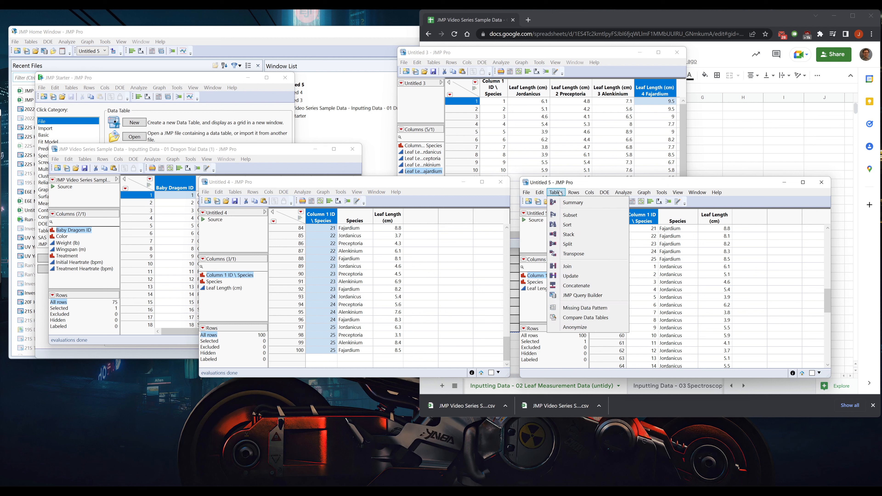
pyautogui.click(588, 291)
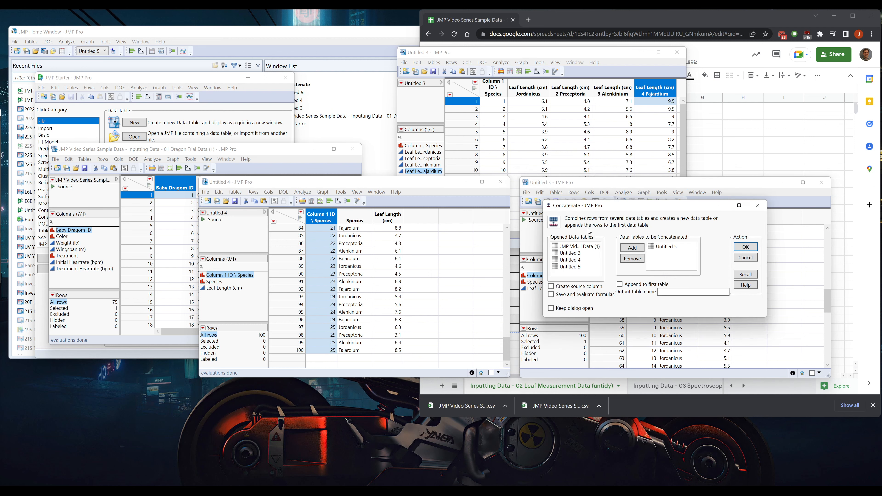
pyautogui.click(570, 260)
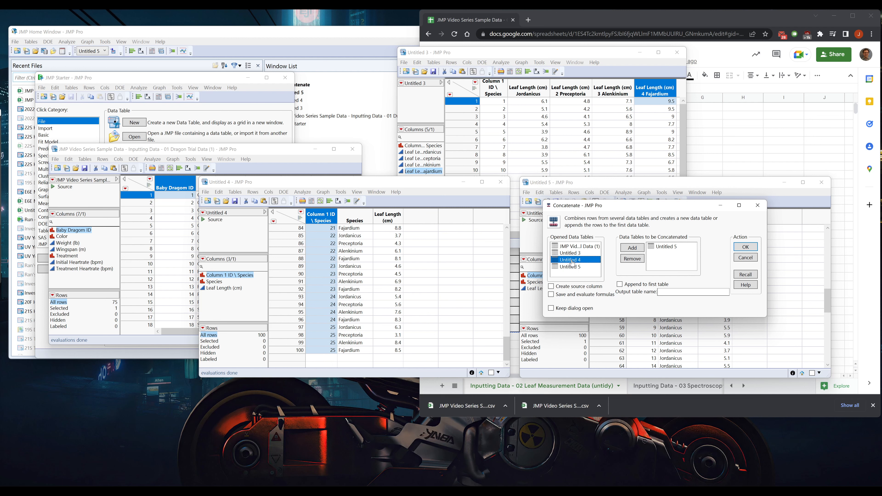
pyautogui.click(632, 248)
pyautogui.click(751, 249)
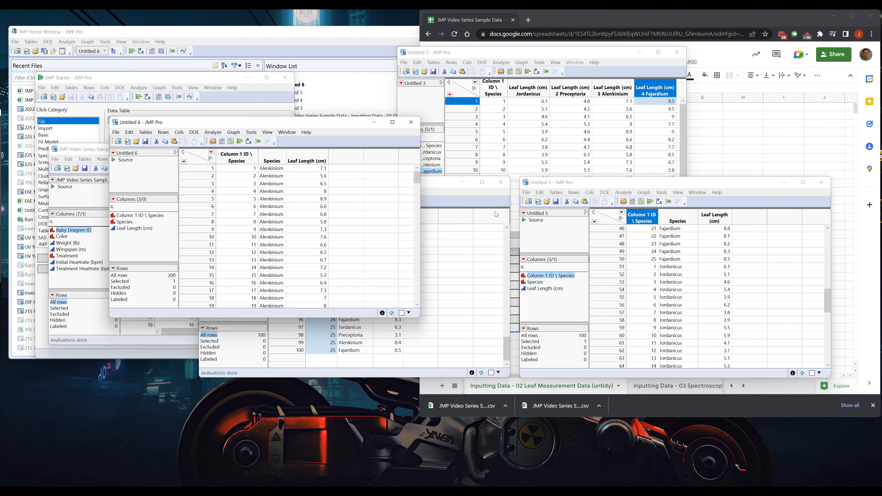
# Step: Close the concatenated table and Untitled 5 without saving, keeping Untitled 4 open
pyautogui.click(411, 122)
pyautogui.click(441, 264)
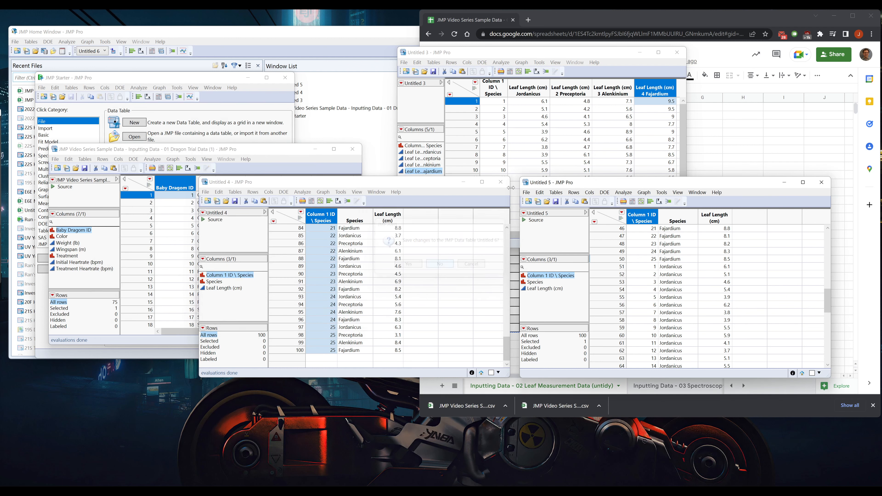
pyautogui.click(501, 181)
pyautogui.click(478, 266)
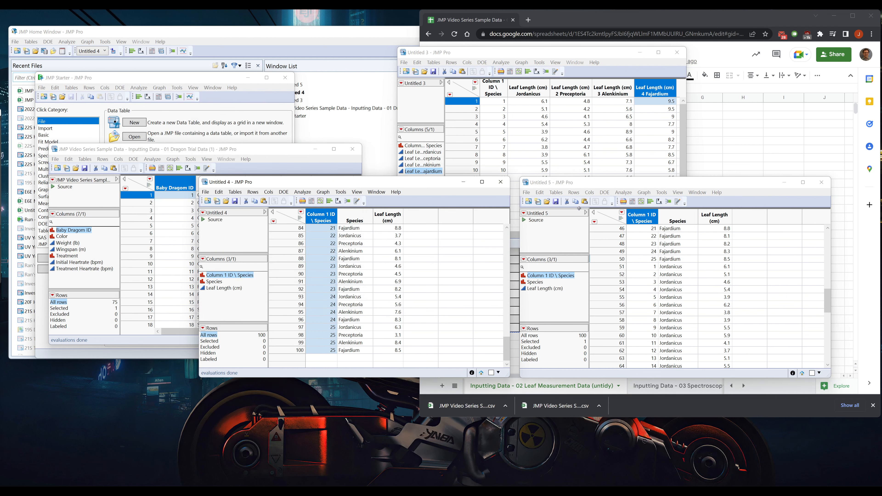
pyautogui.click(821, 182)
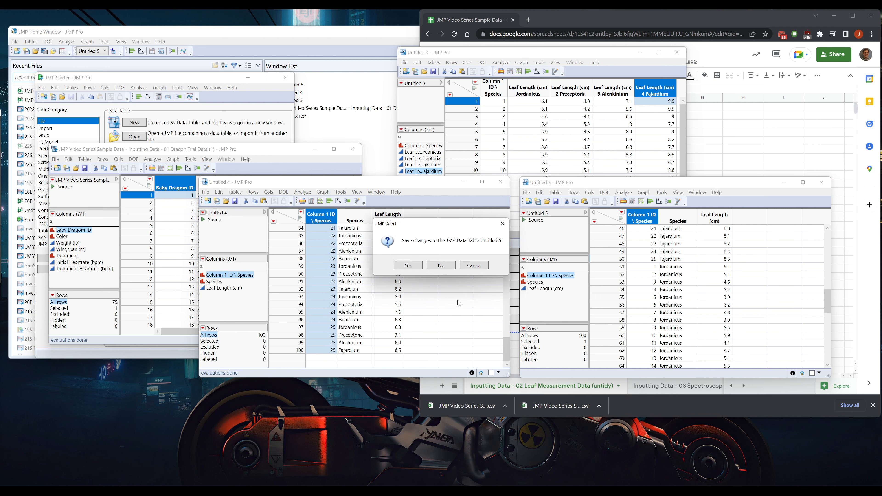
pyautogui.click(441, 265)
# Step: Move Untitled 4 back beside the Dragon Trial Data table and look through its table, row and column operations
pyautogui.moveTo(233, 182); pyautogui.dragTo(432, 169)
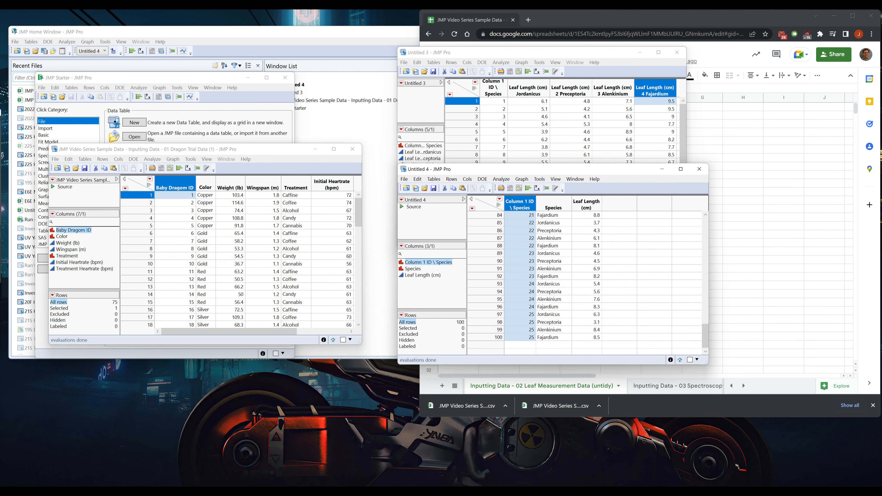
pyautogui.click(431, 180)
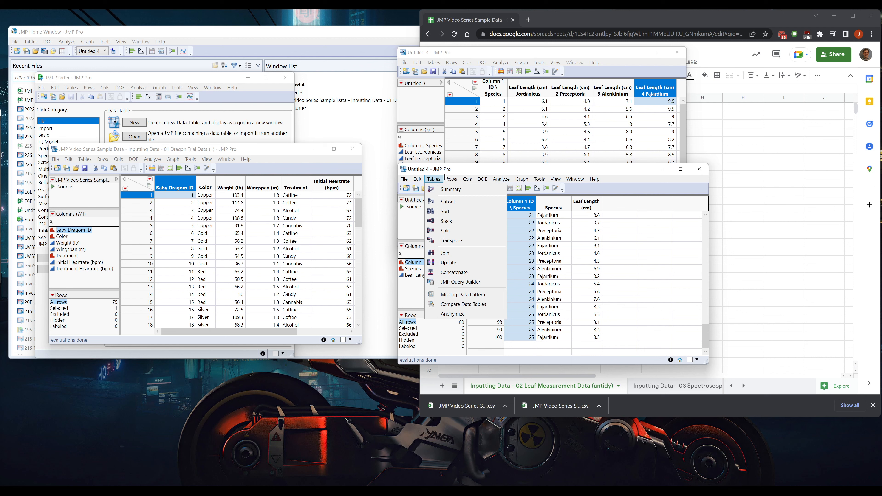
pyautogui.moveTo(456, 178)
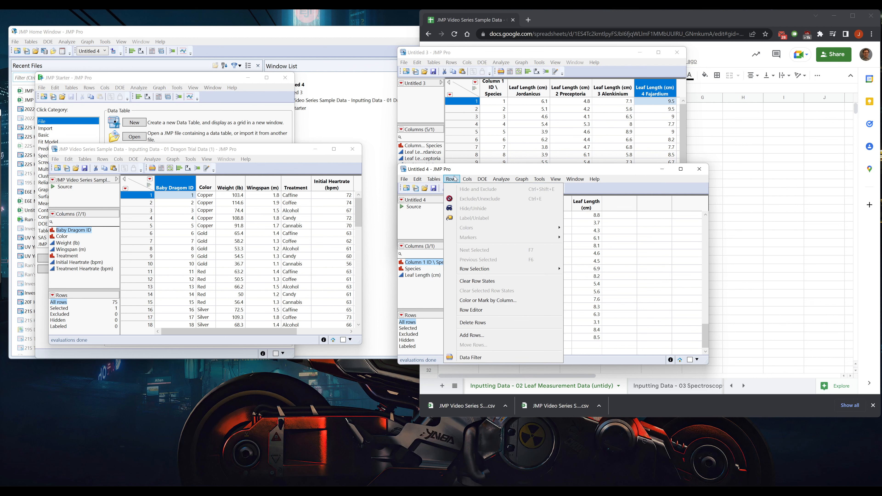
pyautogui.click(471, 171)
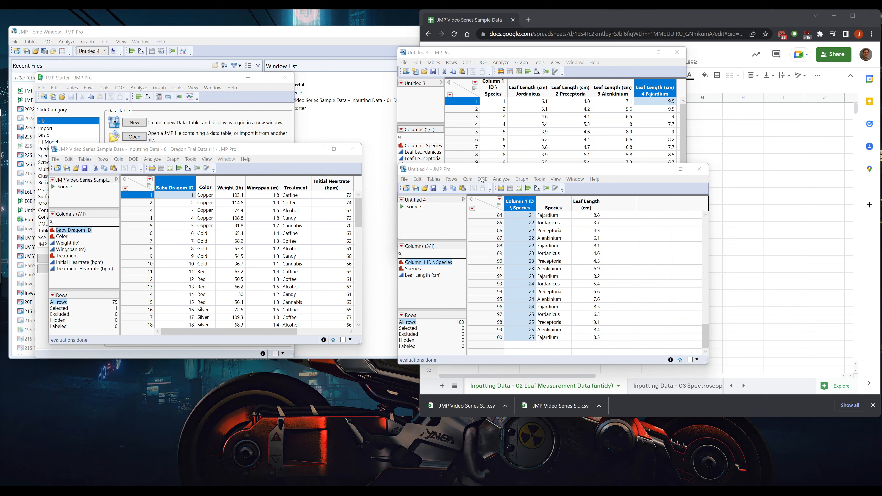
pyautogui.click(467, 180)
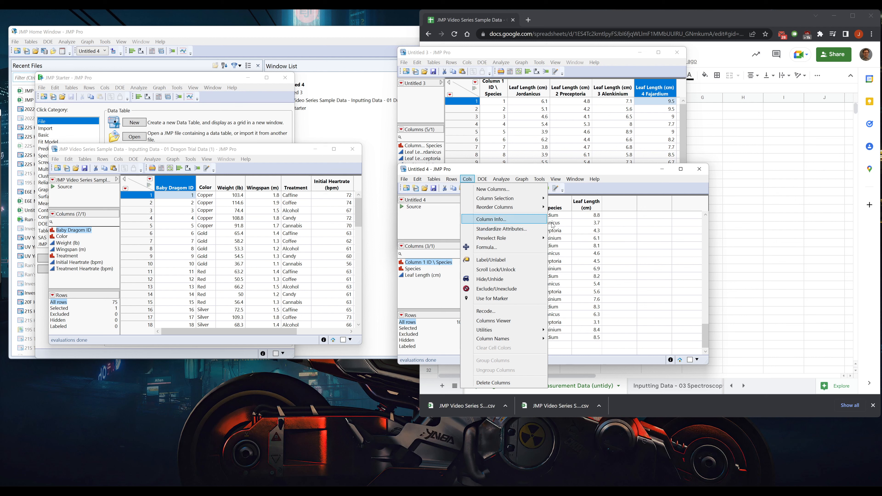
pyautogui.click(564, 208)
pyautogui.moveTo(513, 209); pyautogui.dragTo(622, 203)
pyautogui.click(556, 206)
pyautogui.click(586, 205)
pyautogui.click(512, 204)
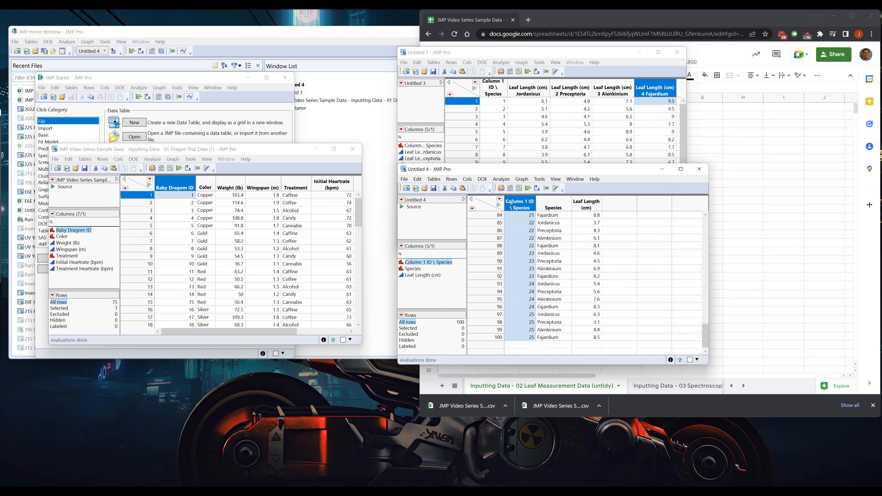
# Step: Check the column info of Column 1 ID \ Species without changing it, and view the available Preselect Role options
pyautogui.doubleClick(528, 203)
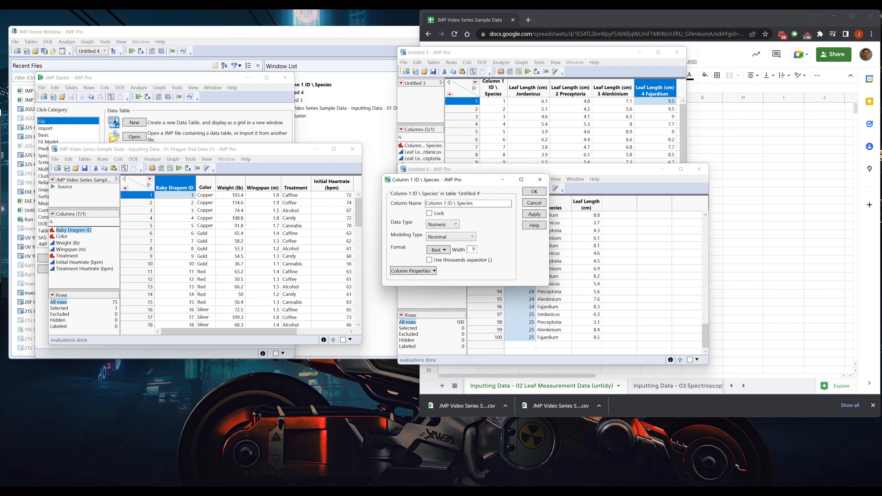
pyautogui.click(532, 204)
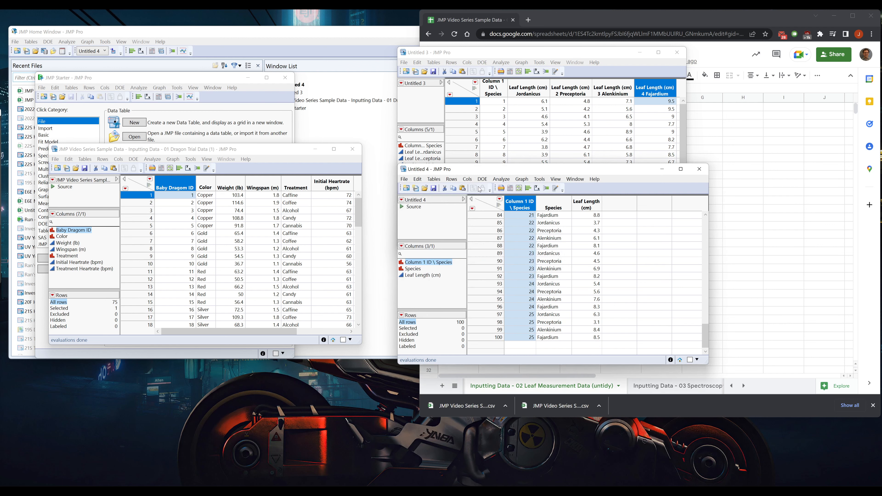
pyautogui.click(467, 179)
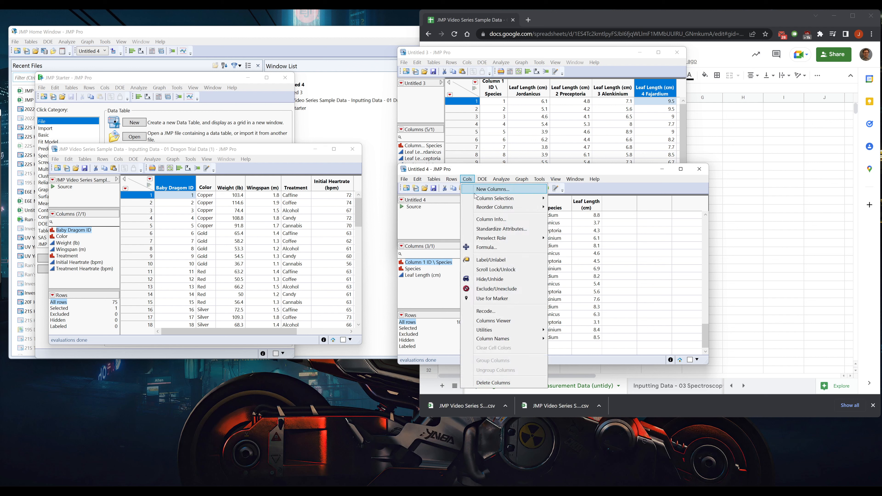
pyautogui.moveTo(502, 239)
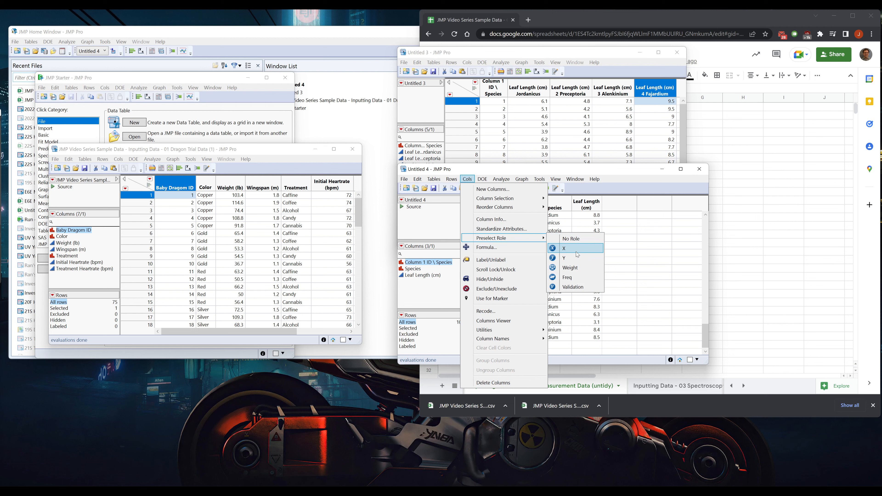
# Step: Examine the column commands for Species and its data type and modeling type settings, leaving them unchanged
pyautogui.click(559, 204)
pyautogui.rightClick(559, 204)
pyautogui.click(589, 238)
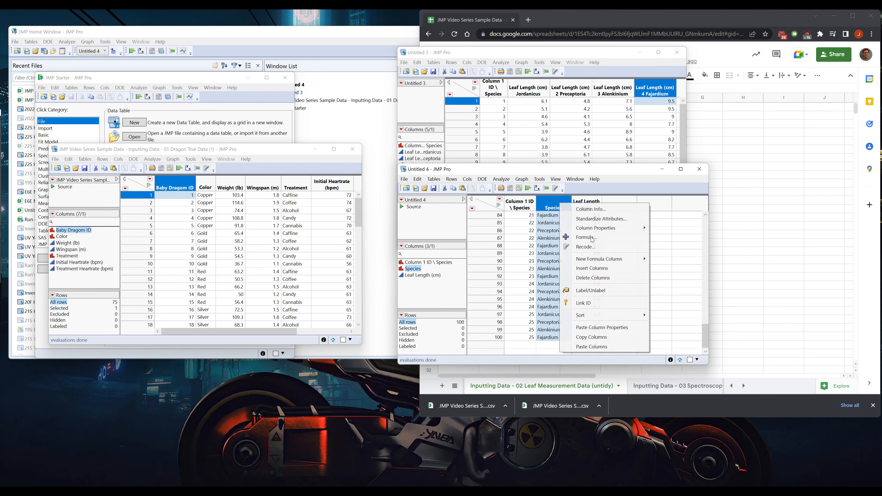
pyautogui.click(824, 317)
pyautogui.rightClick(555, 205)
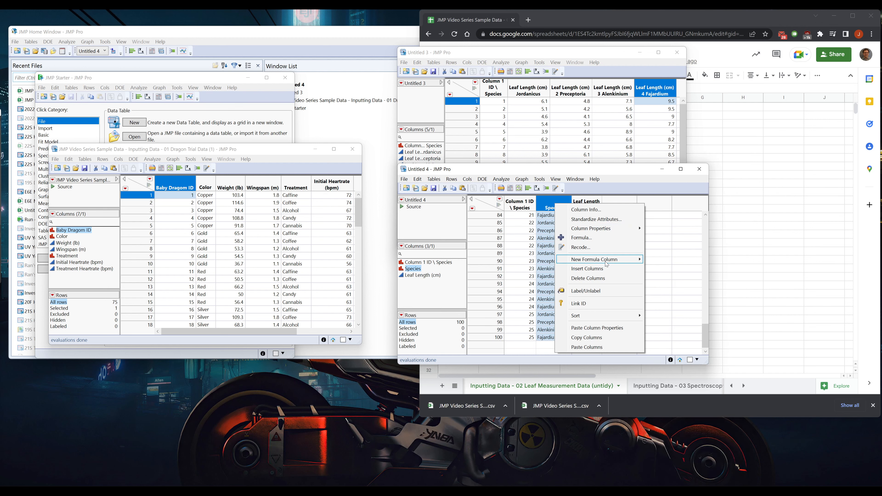
pyautogui.press('Escape')
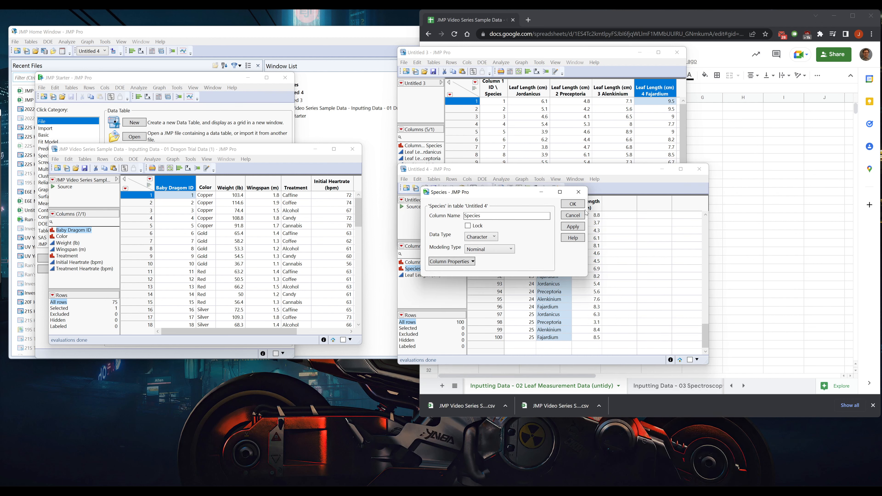
pyautogui.click(576, 215)
pyautogui.rightClick(555, 206)
pyautogui.moveTo(594, 235)
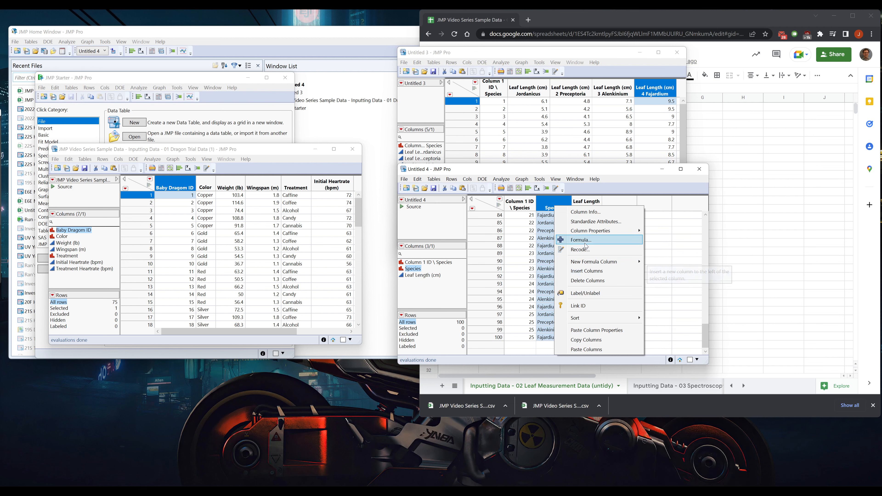
# Step: Preselect the X role for the Species column and the Y role for the Leaf Length (cm) column
pyautogui.click(467, 179)
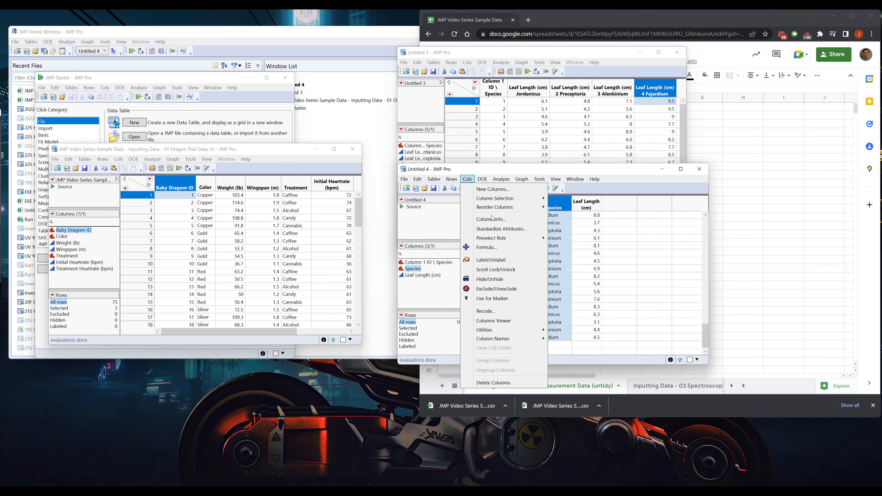
pyautogui.click(559, 239)
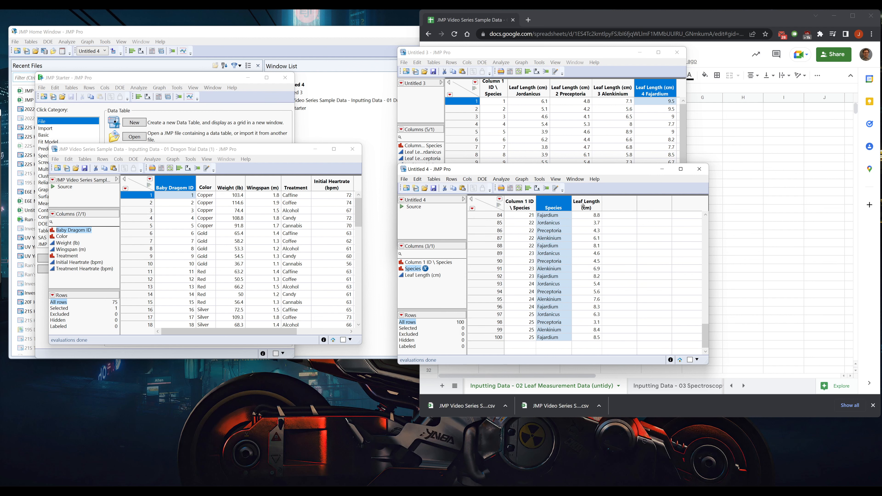
pyautogui.click(584, 205)
pyautogui.click(468, 179)
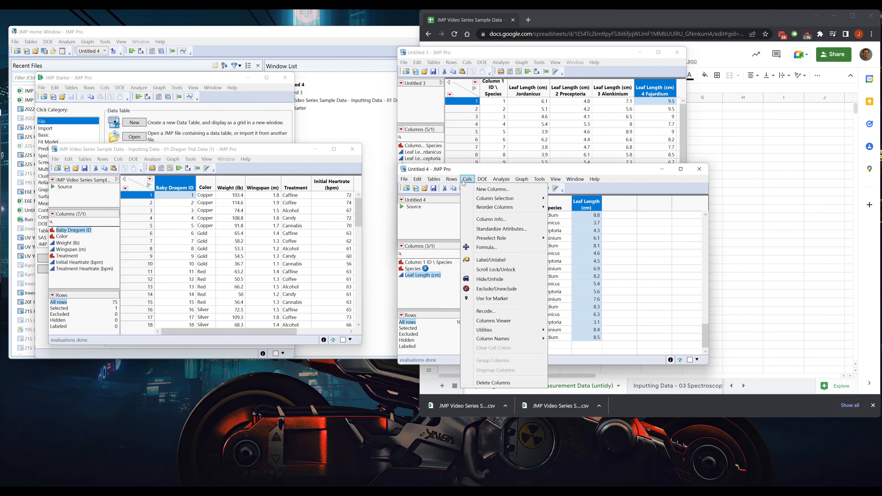
pyautogui.moveTo(501, 238)
pyautogui.click(561, 248)
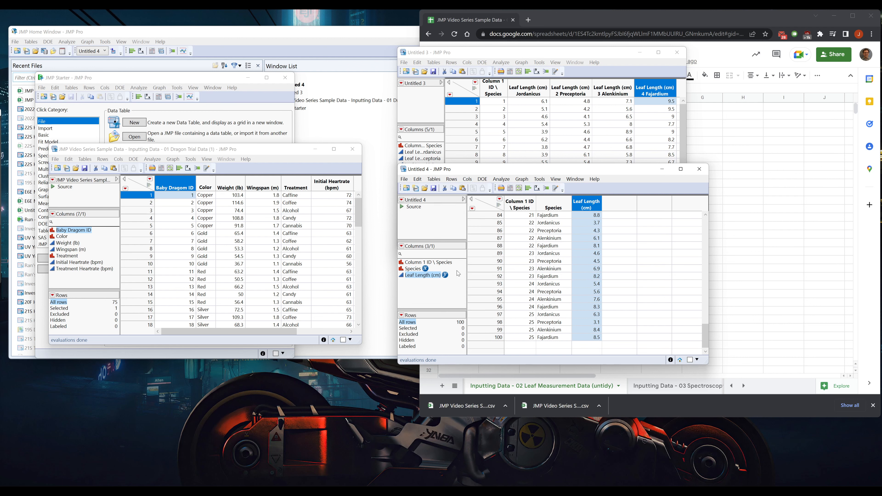
pyautogui.moveTo(501, 174); pyautogui.dragTo(486, 182)
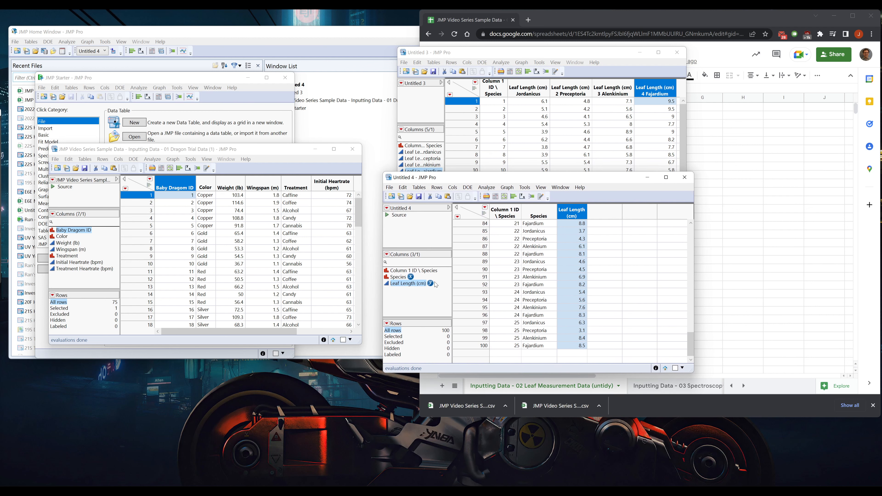
# Step: Clear the preselected roles from the Leaf Length (cm) and Species columns by setting them to No Role
pyautogui.hotkey('ctrl', 'z')
pyautogui.hotkey('ctrl', 'y')
pyautogui.click(451, 188)
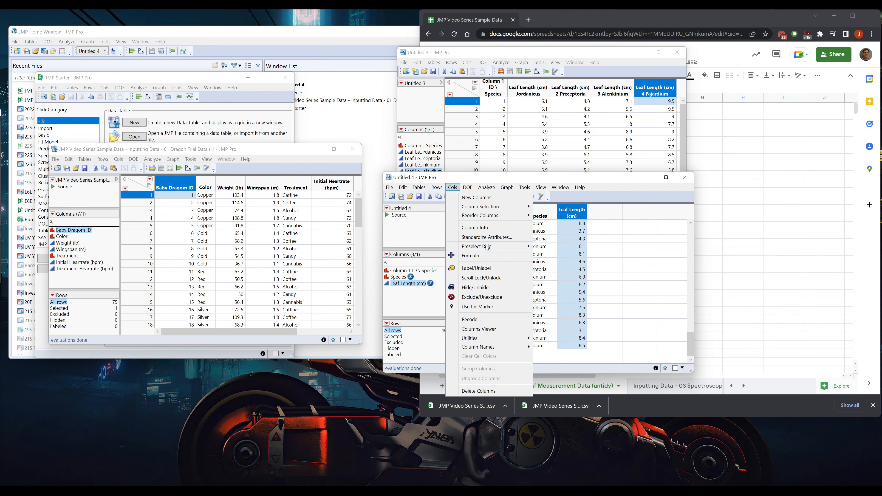
pyautogui.click(408, 278)
pyautogui.click(405, 277)
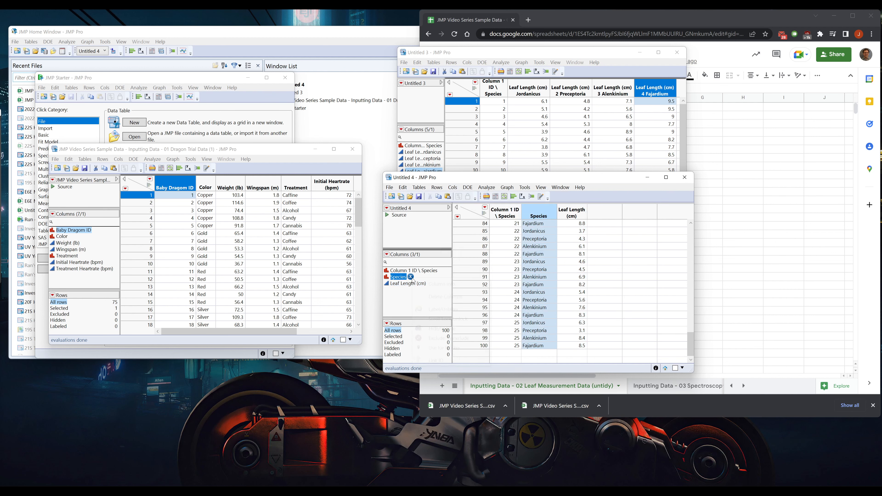
pyautogui.rightClick(412, 278)
pyautogui.click(398, 280)
pyautogui.rightClick(393, 277)
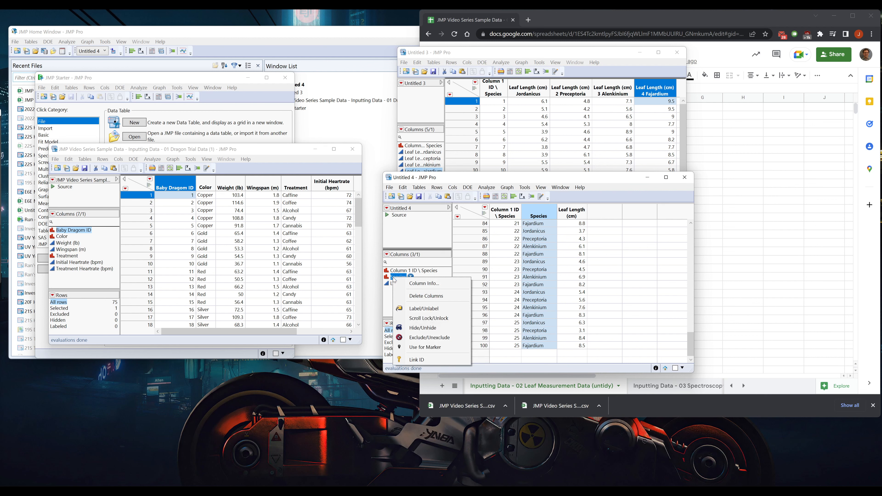
pyautogui.click(453, 187)
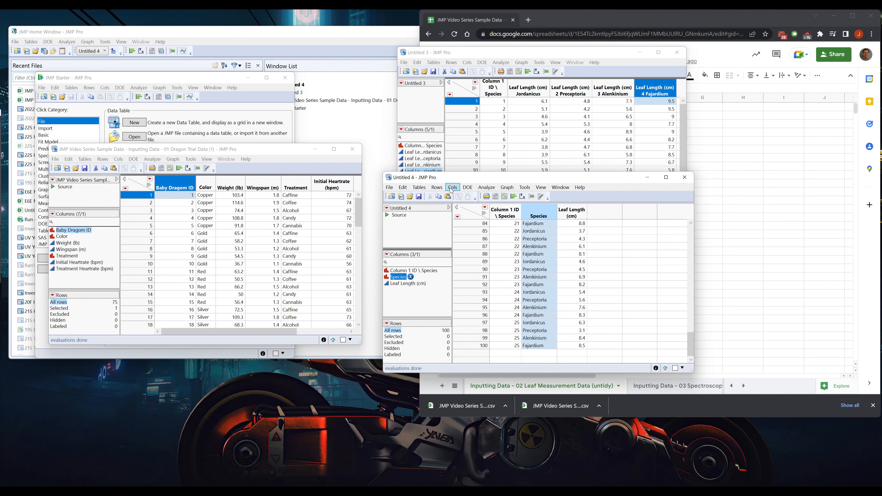
pyautogui.click(452, 187)
pyautogui.moveTo(467, 250)
pyautogui.click(556, 247)
# Step: Review the Preselect Role options and the list of column properties available for Species, leaving the column unchanged
pyautogui.click(452, 187)
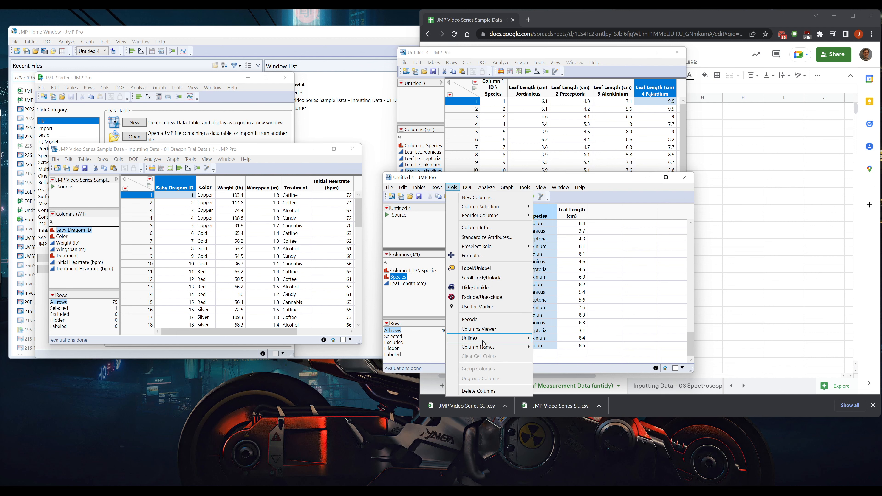
pyautogui.moveTo(484, 343)
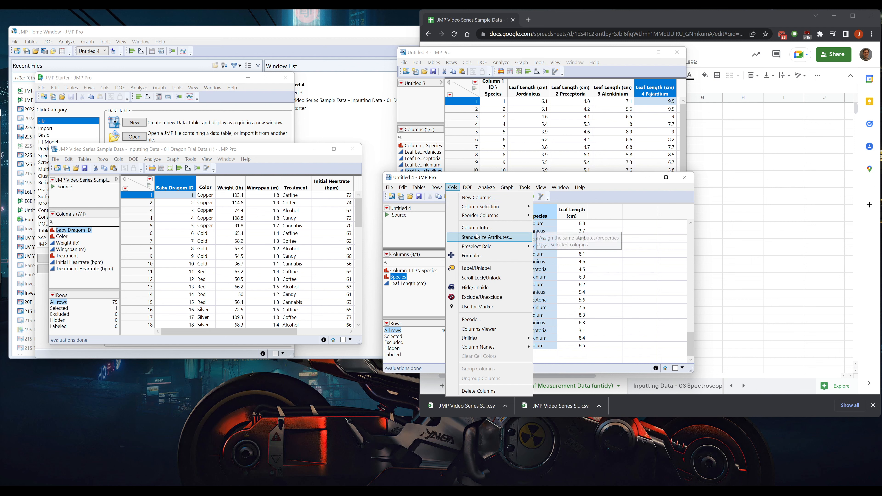
pyautogui.moveTo(478, 247)
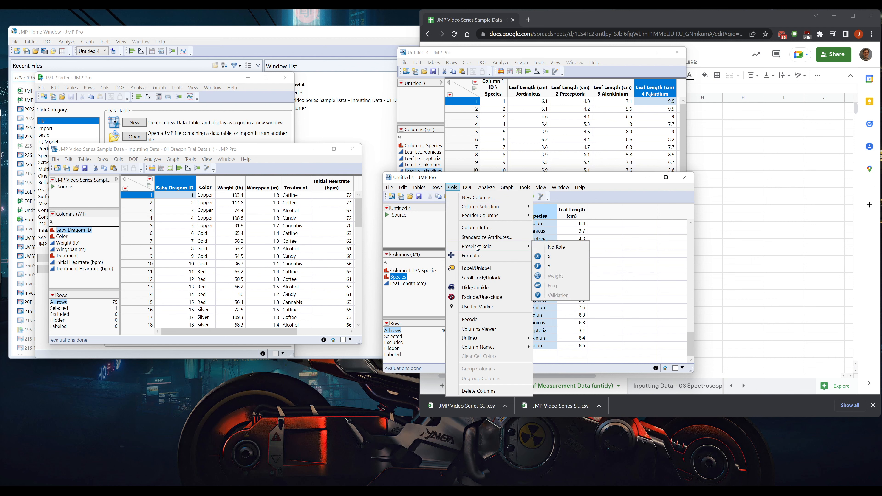
pyautogui.click(463, 177)
pyautogui.click(539, 212)
pyautogui.doubleClick(539, 211)
pyautogui.click(456, 273)
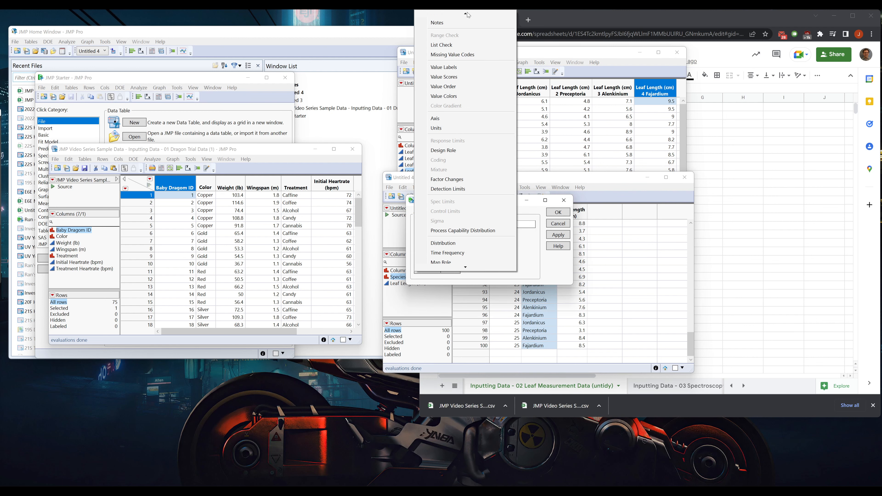
pyautogui.click(565, 226)
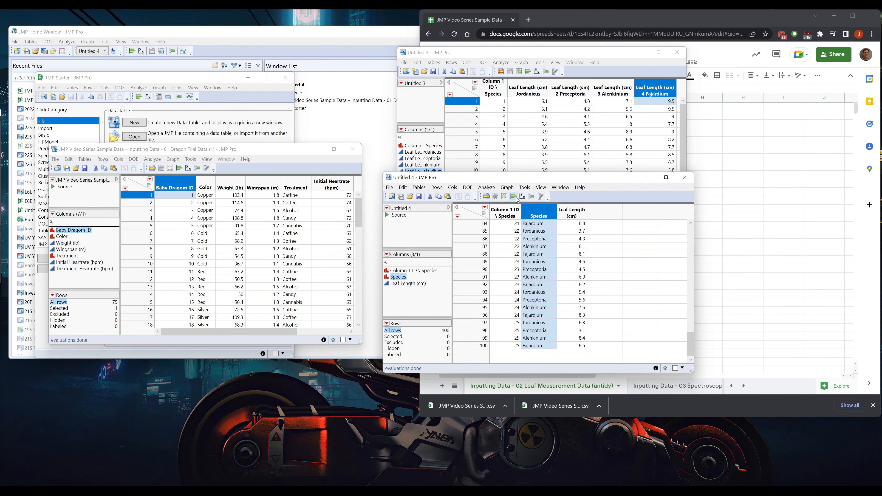
# Step: Open Graph Builder for Untitled 4 and plot Leaf Length (cm) on Y against Species on X
pyautogui.click(505, 197)
pyautogui.moveTo(241, 140); pyautogui.dragTo(215, 155)
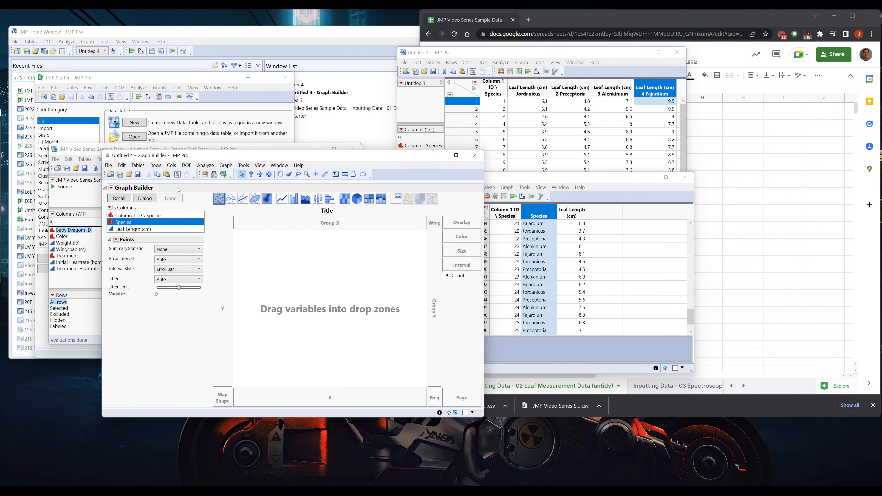
pyautogui.moveTo(124, 222); pyautogui.dragTo(267, 374)
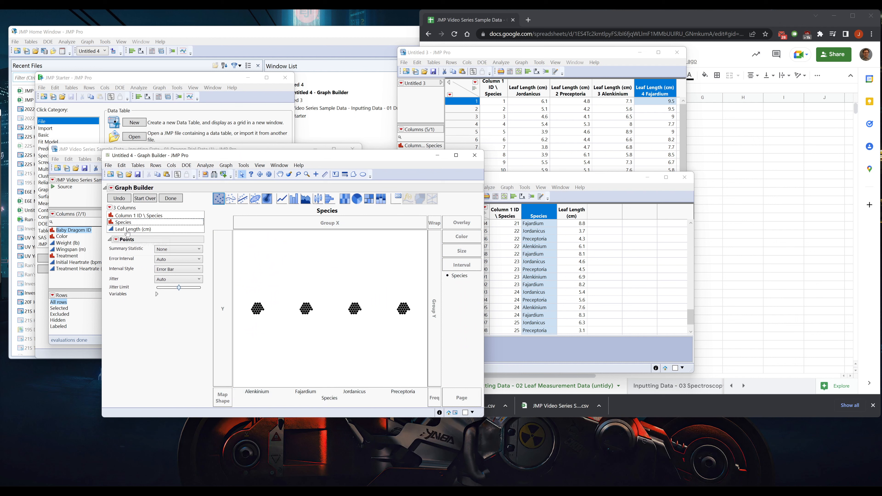
pyautogui.moveTo(127, 230); pyautogui.dragTo(219, 263)
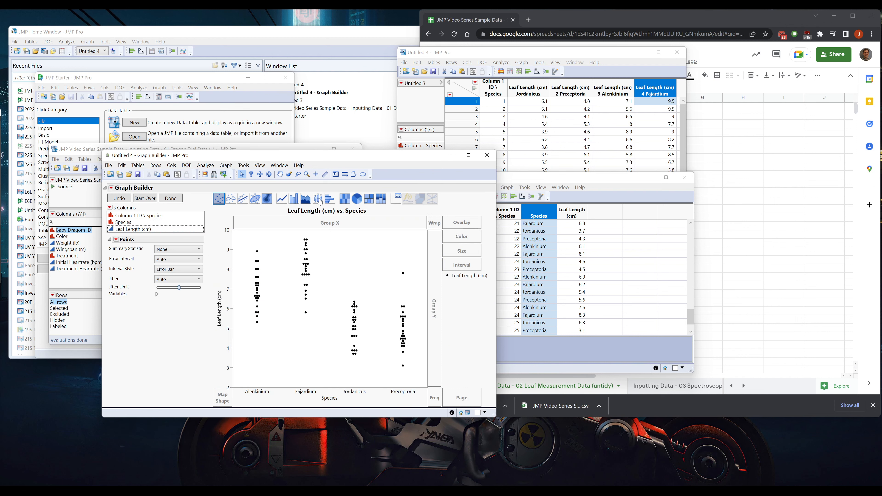
# Step: Add mean bars with the data points layered in front of them, and color the graph by Species
pyautogui.click(294, 199)
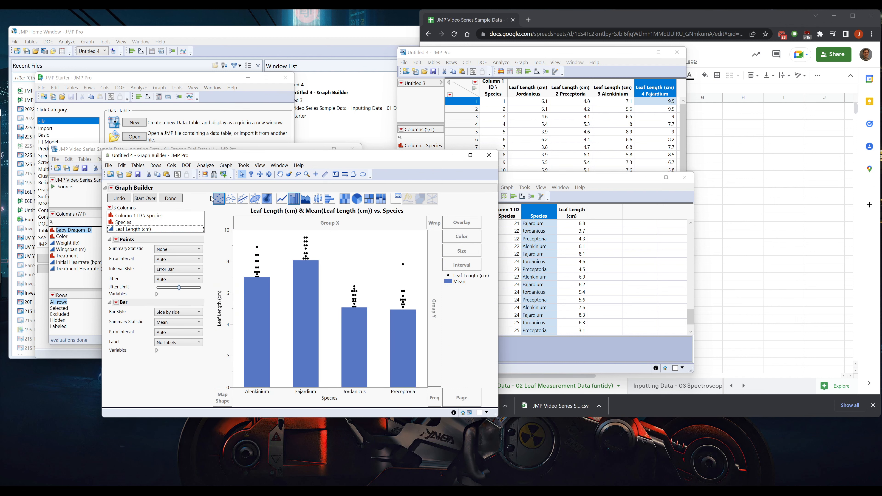
pyautogui.moveTo(218, 199); pyautogui.dragTo(249, 231)
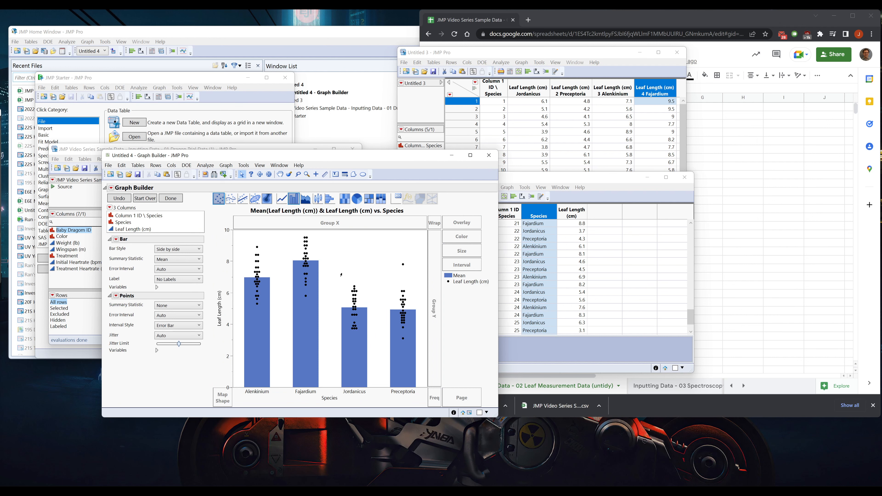
pyautogui.moveTo(120, 222); pyautogui.dragTo(465, 240)
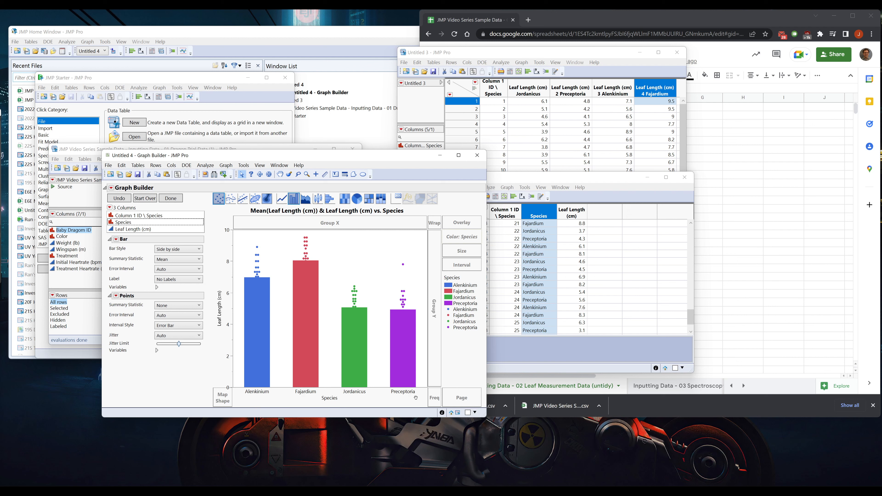
# Step: Add a Value Order property to the Species column, move Jordanicus to the start of the custom order, and apply it
pyautogui.click(553, 179)
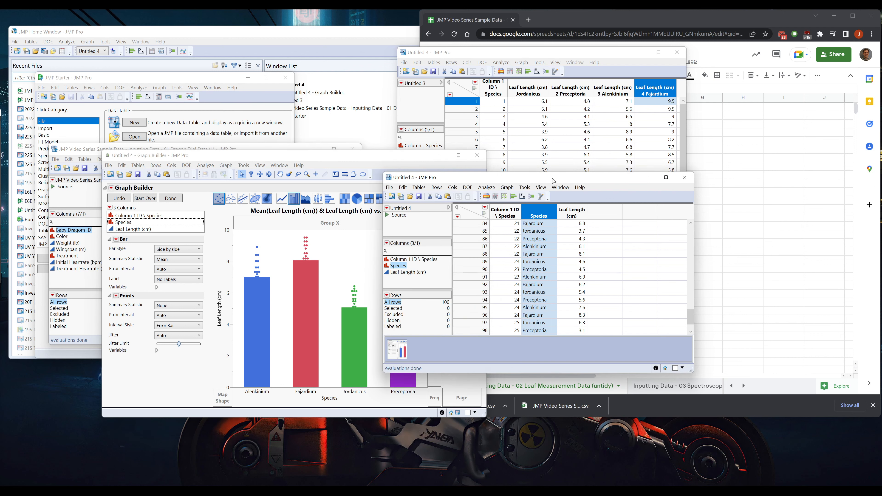
pyautogui.rightClick(542, 218)
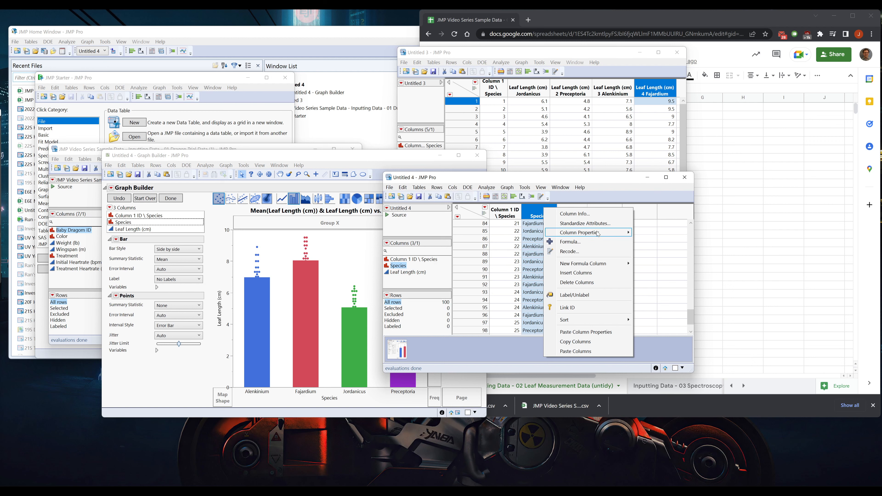
pyautogui.moveTo(598, 234)
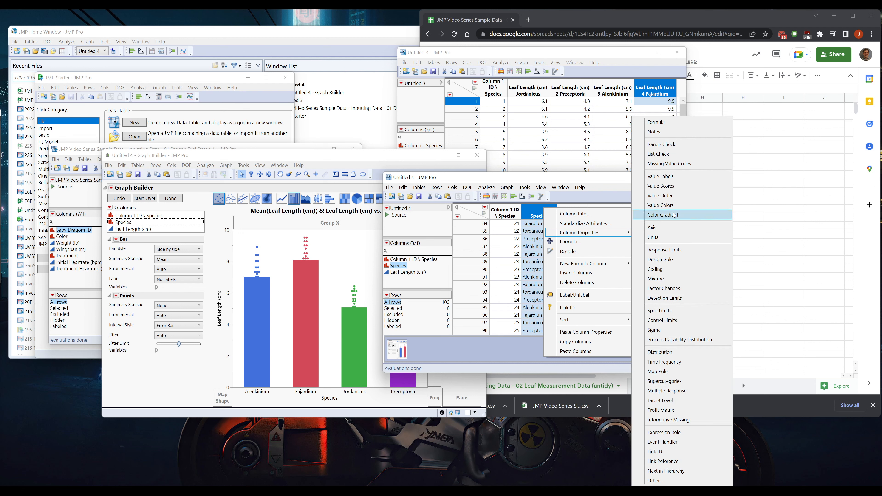
pyautogui.click(675, 195)
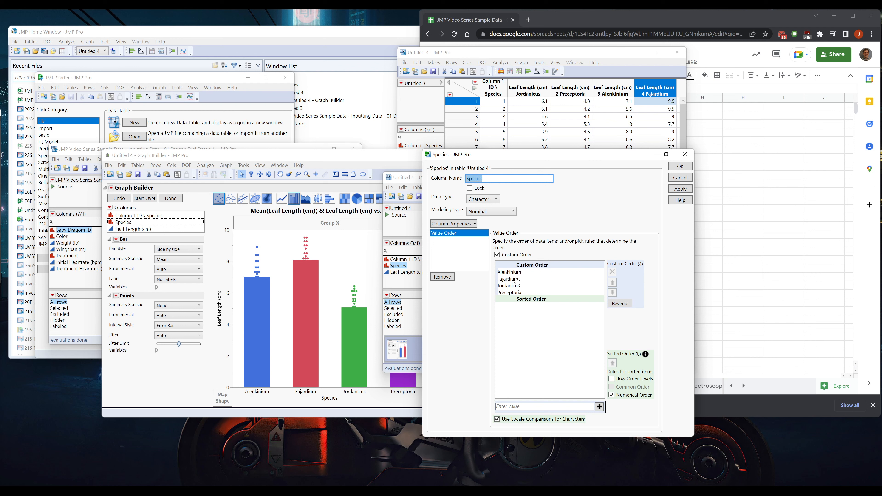
pyautogui.click(516, 273)
pyautogui.click(515, 286)
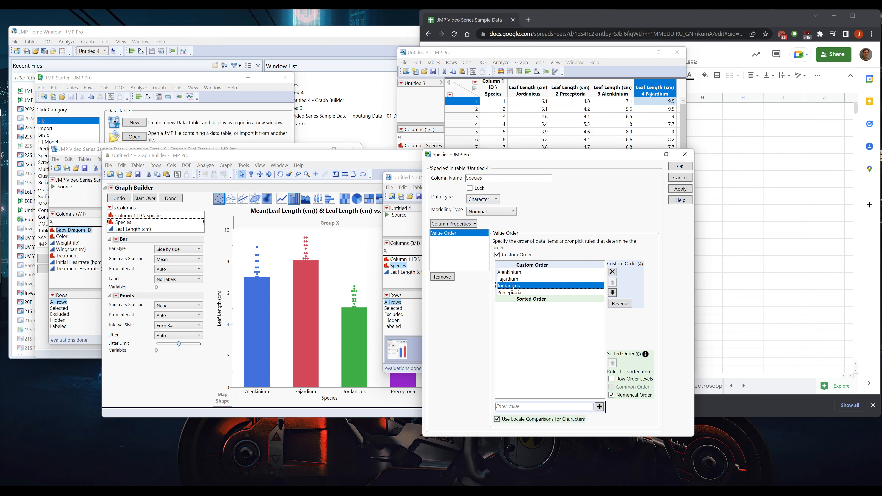
pyautogui.click(612, 282)
pyautogui.click(612, 282)
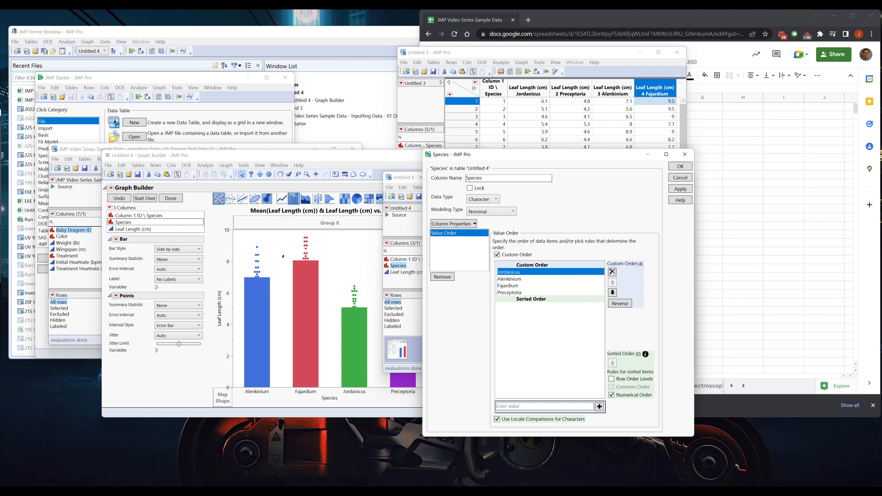
pyautogui.click(680, 190)
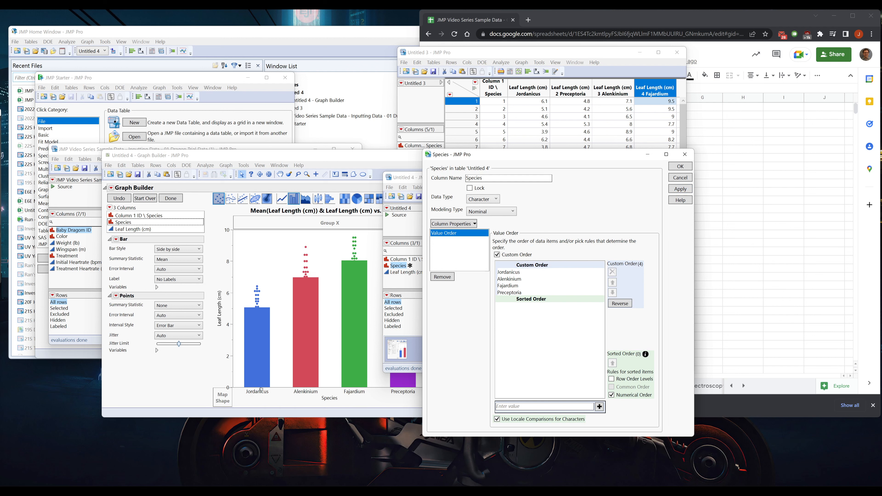
# Step: Add a Value Colors property to Species, coloring Jordanicus green and Alenkinium blue
pyautogui.click(461, 225)
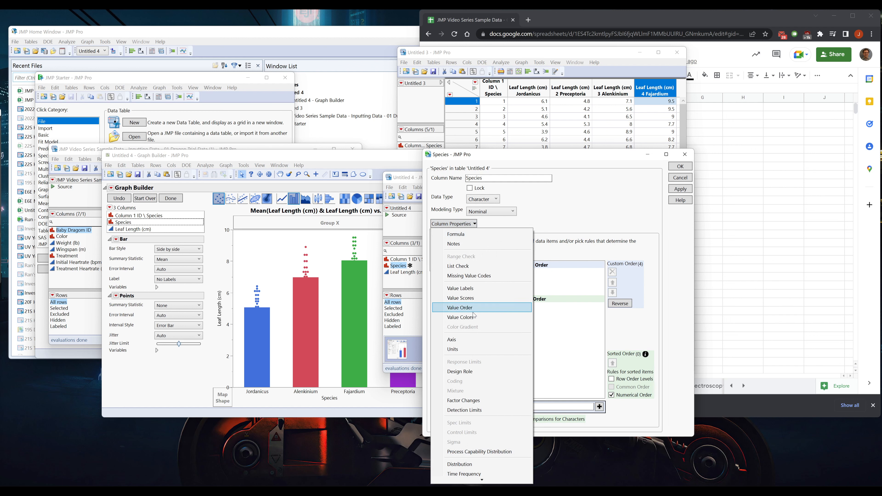
pyautogui.click(473, 320)
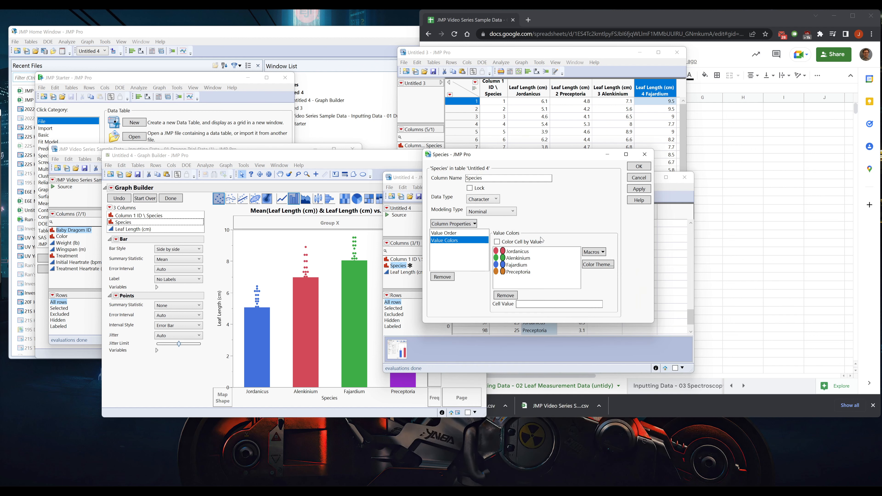
pyautogui.click(504, 251)
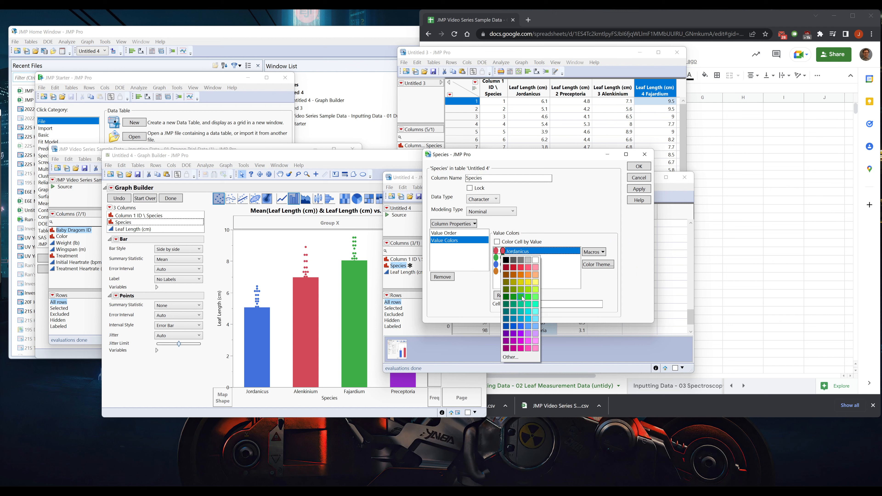
pyautogui.click(524, 298)
pyautogui.click(502, 258)
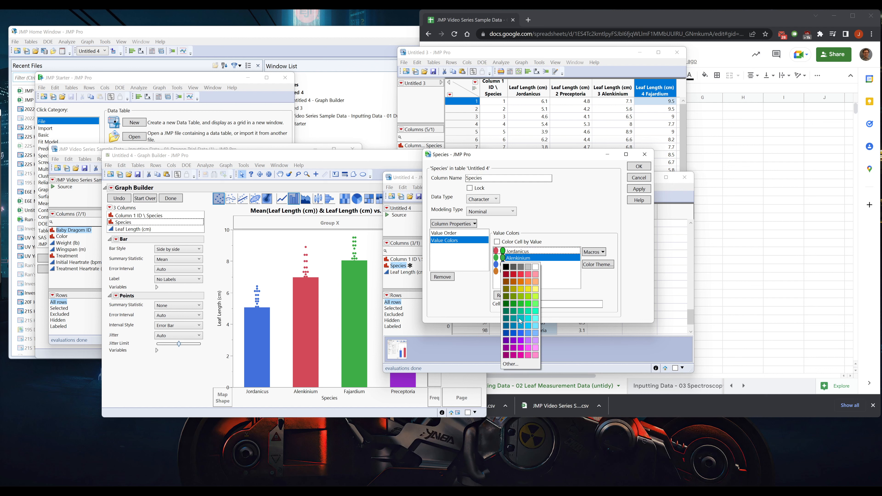
pyautogui.click(521, 322)
pyautogui.click(503, 258)
pyautogui.click(522, 333)
# Step: Set the value color of Fajardium to red and of Preceptoria to orange, and apply the colors
pyautogui.click(502, 265)
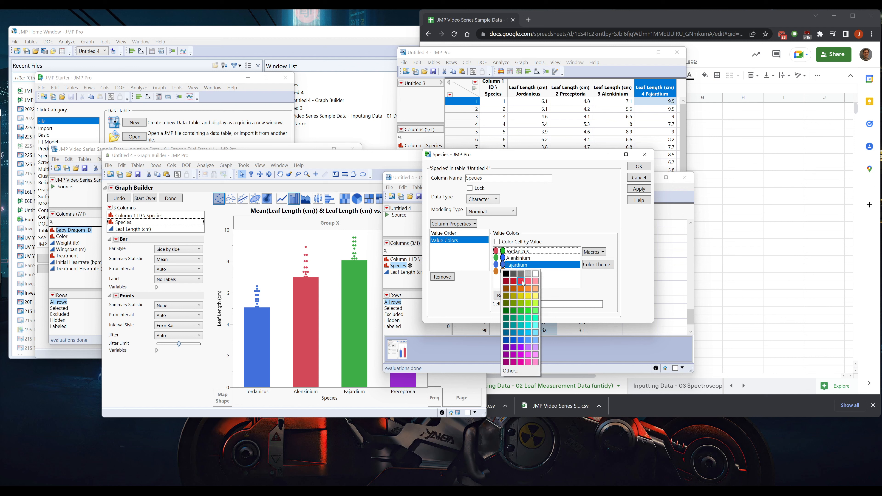
pyautogui.click(523, 282)
pyautogui.click(504, 273)
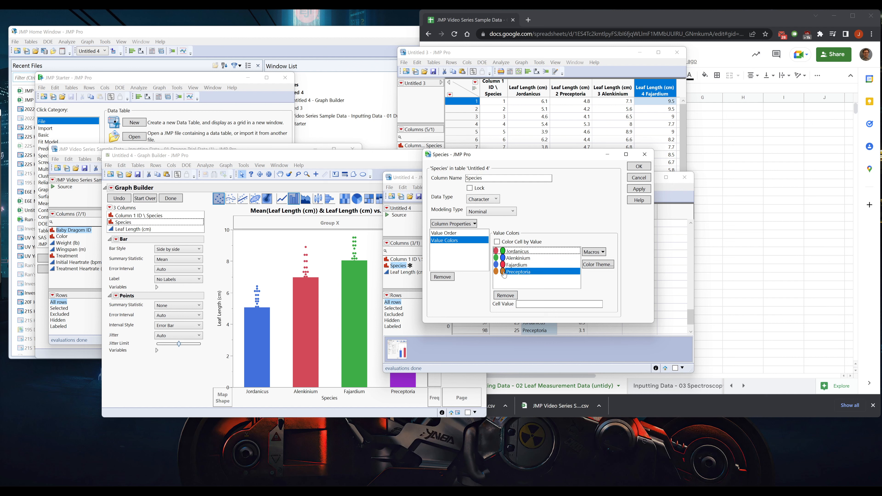
pyautogui.click(522, 371)
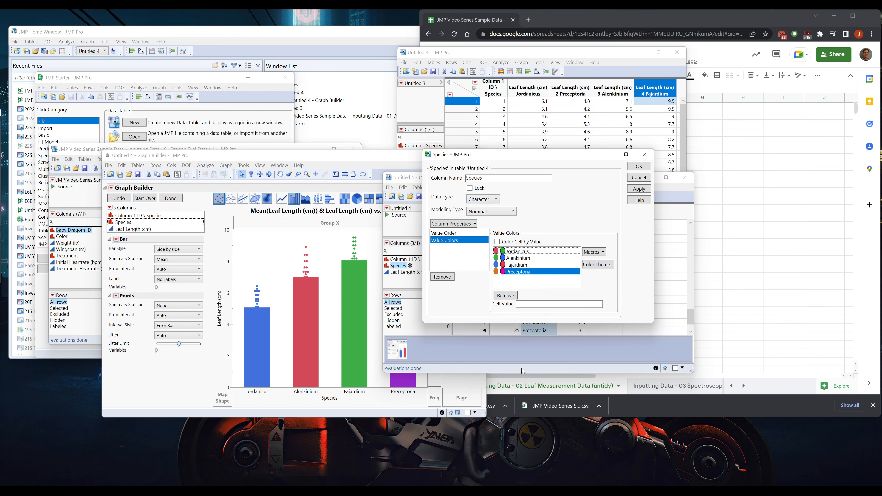
pyautogui.click(504, 272)
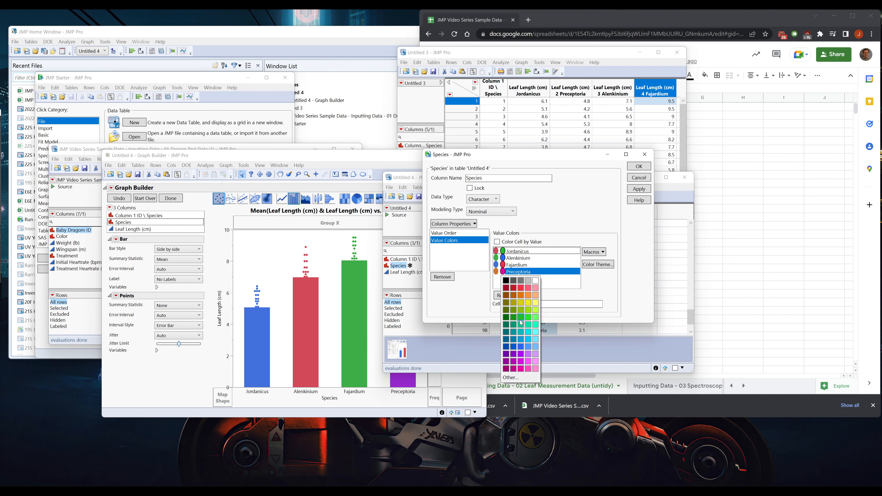
pyautogui.click(521, 295)
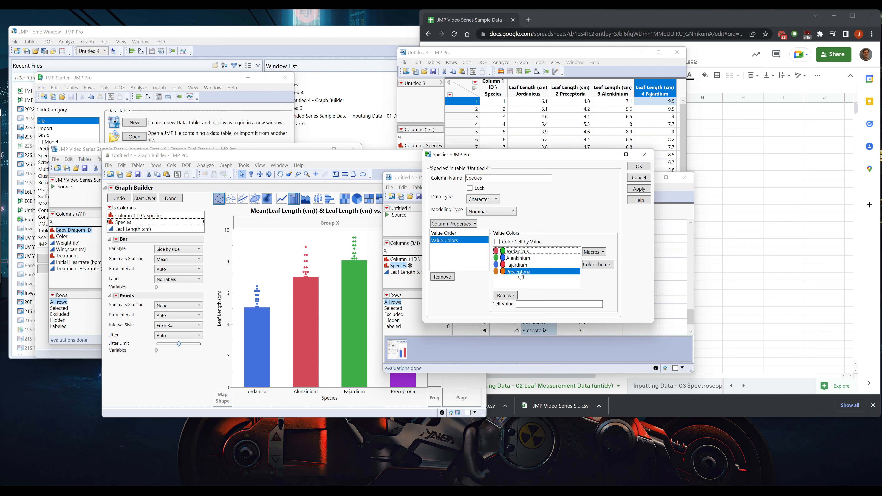
pyautogui.click(639, 190)
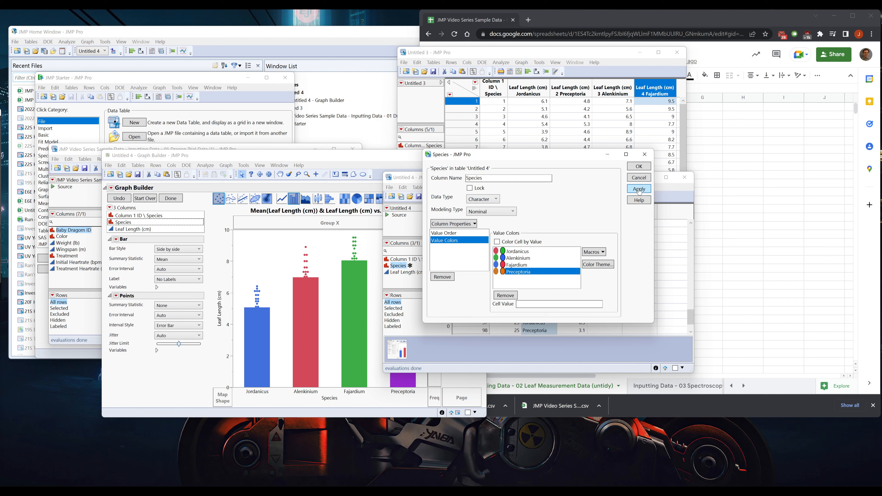
# Step: Move the Species column settings clear of the graph and examine the recolored bars in Graph Builder
pyautogui.moveTo(511, 158); pyautogui.dragTo(628, 171)
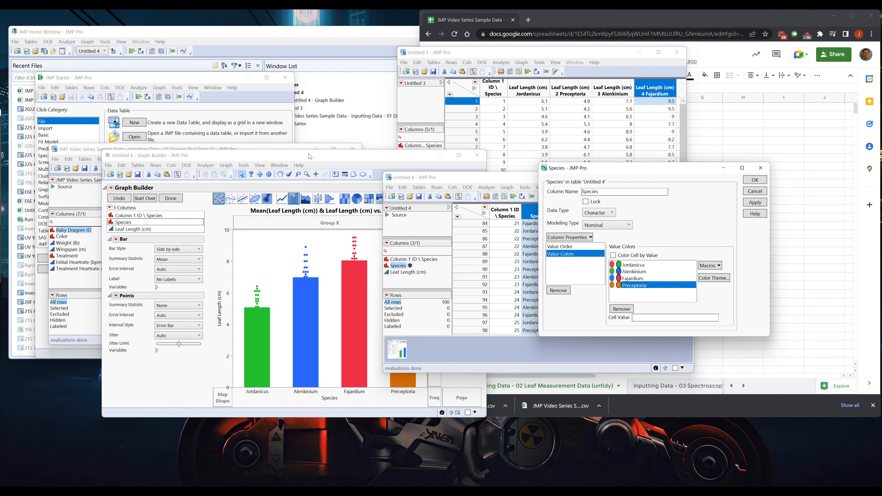
pyautogui.click(308, 162)
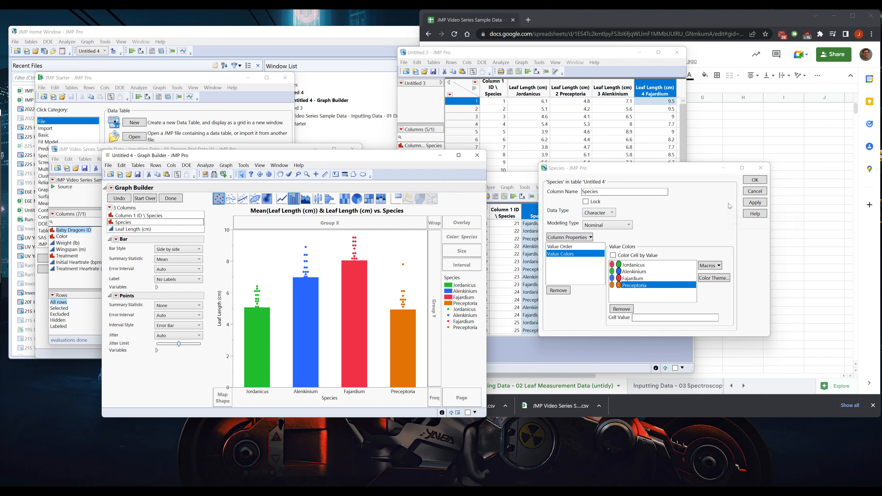
pyautogui.click(757, 184)
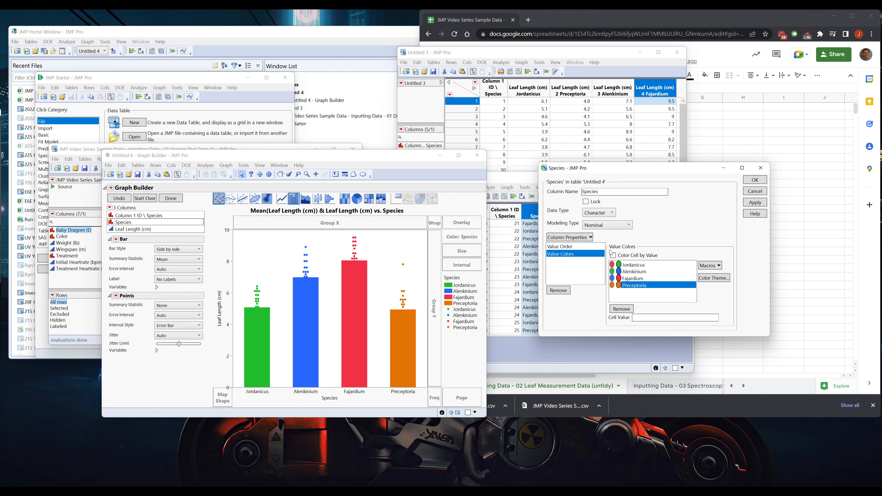
# Step: Review the available column properties for Species and close its column settings
pyautogui.click(569, 237)
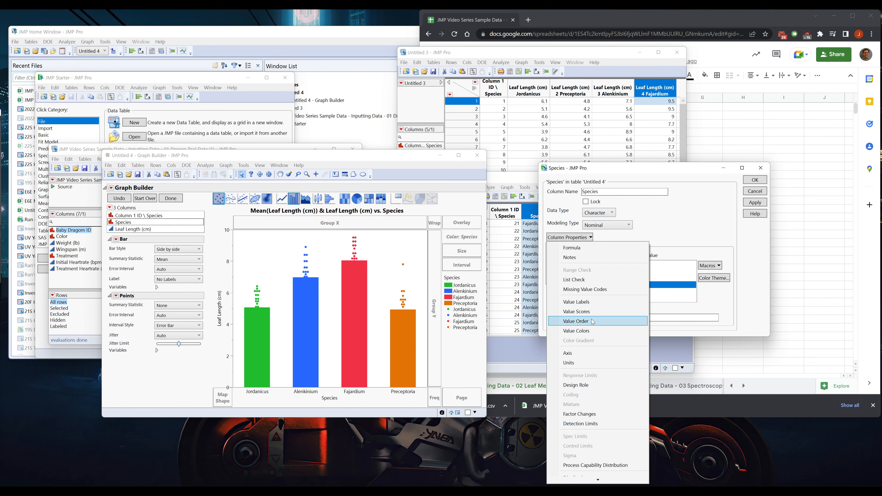
pyautogui.scroll(-4, 591, 334)
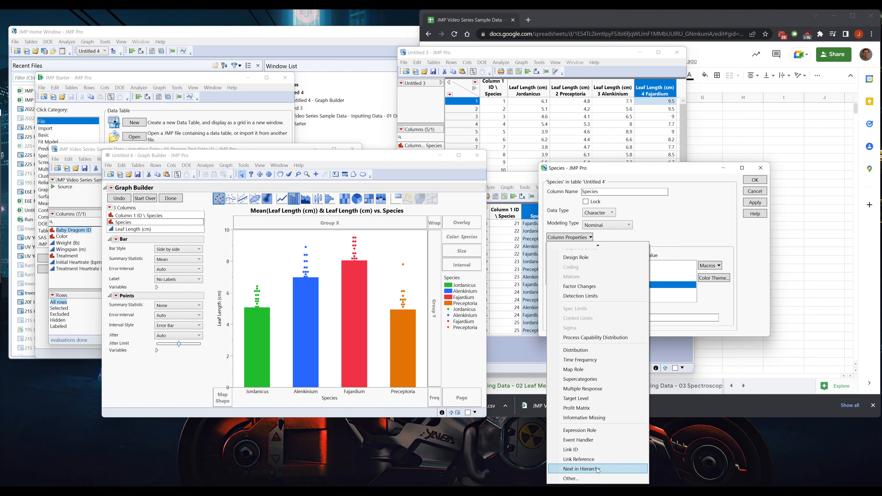
pyautogui.scroll(4, 592, 410)
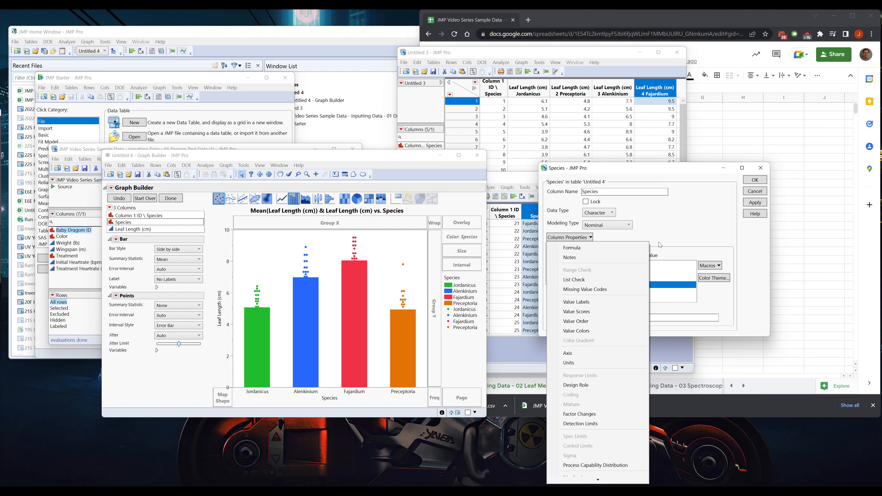
pyautogui.click(681, 222)
pyautogui.click(755, 194)
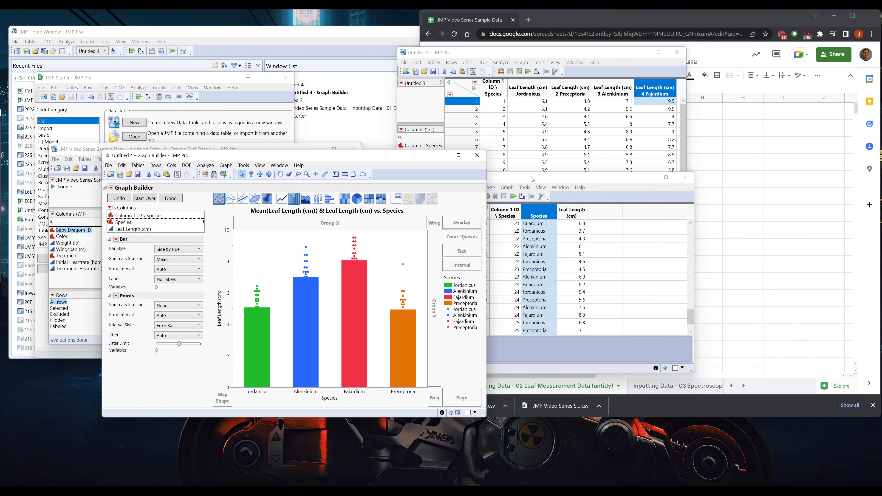
# Step: Add a new column after Leaf Length (cm) in the stacked data table and open its formula editor clear of the table
pyautogui.click(585, 184)
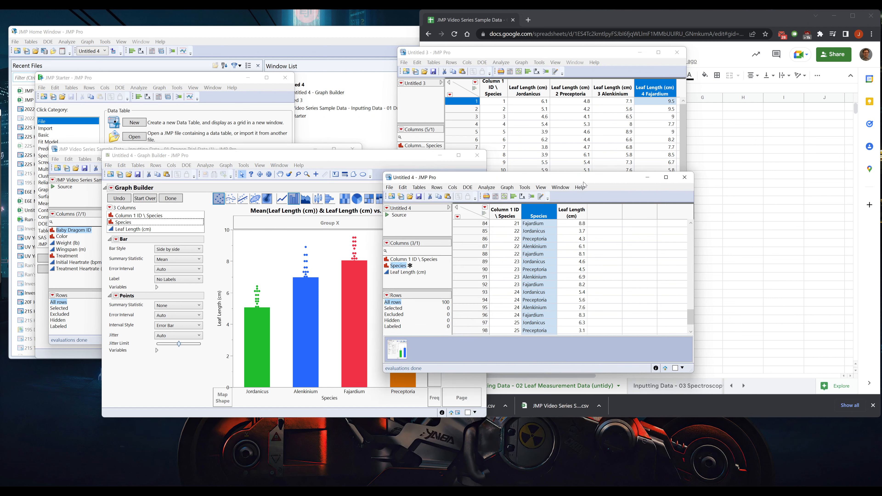
pyautogui.doubleClick(599, 213)
pyautogui.rightClick(602, 216)
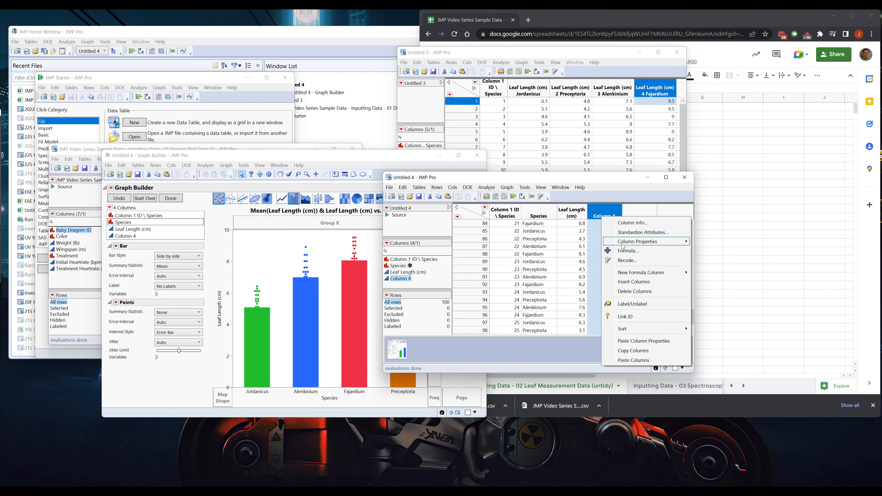
pyautogui.click(627, 255)
pyautogui.moveTo(784, 161); pyautogui.dragTo(246, 190)
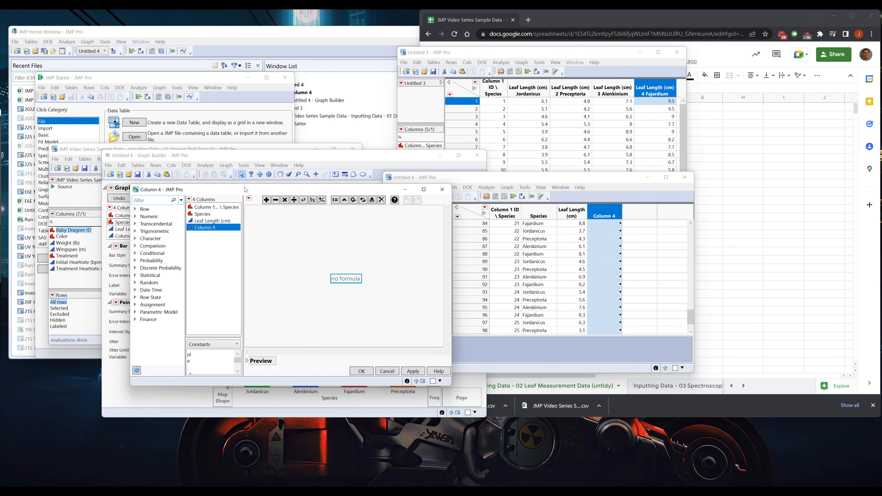
pyautogui.click(349, 284)
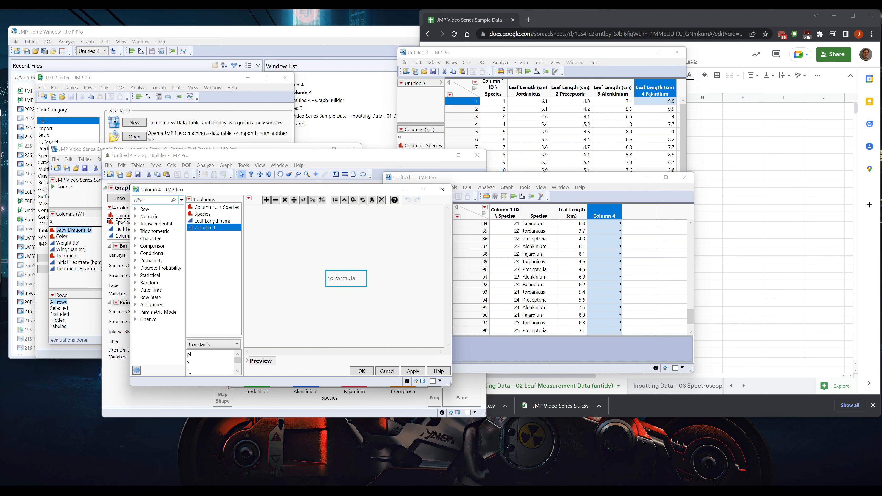
pyautogui.write('==')
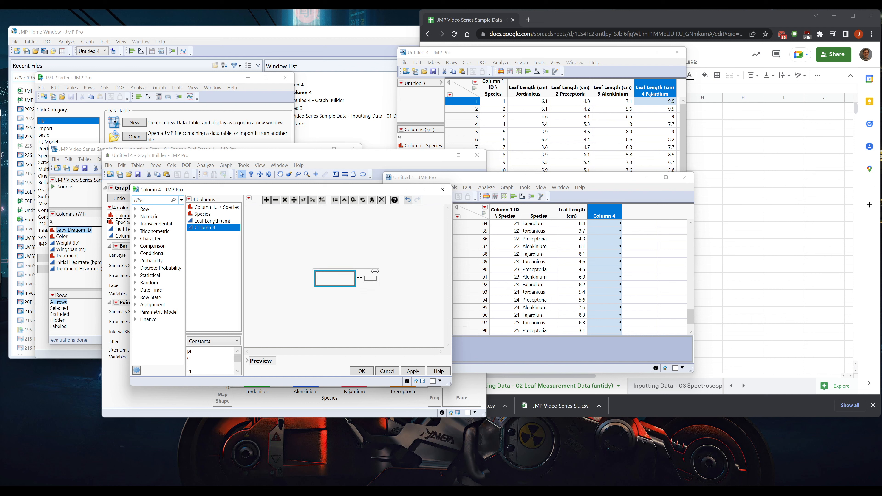
pyautogui.press('BackSpace')
pyautogui.click(351, 280)
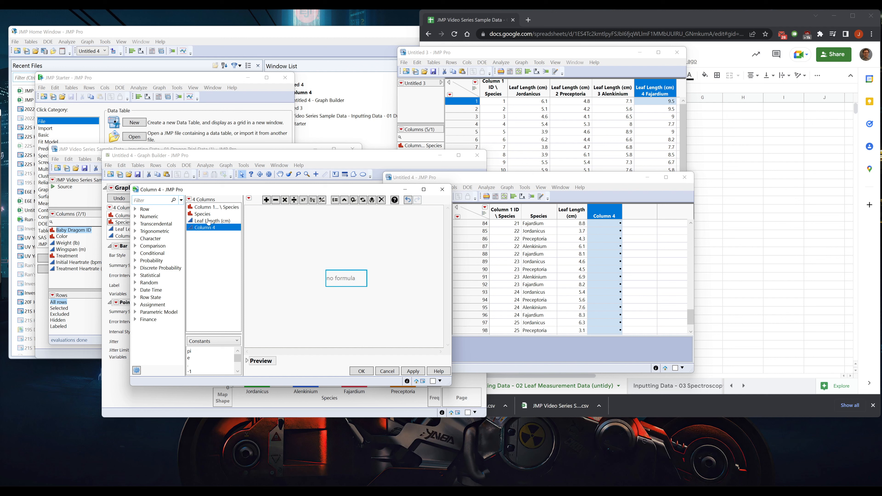
# Step: Set the new column's formula to Leaf Length (cm) multiplied by 2, apply it, and close the formula editor
pyautogui.click(220, 222)
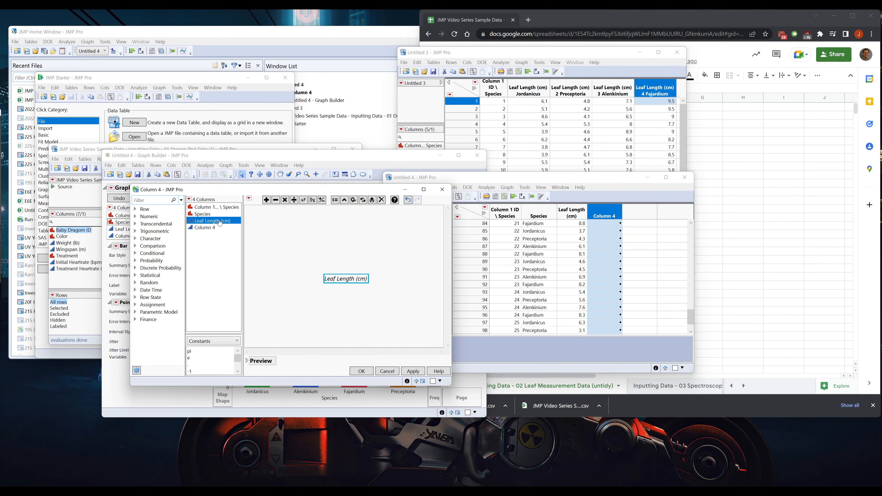
pyautogui.click(285, 200)
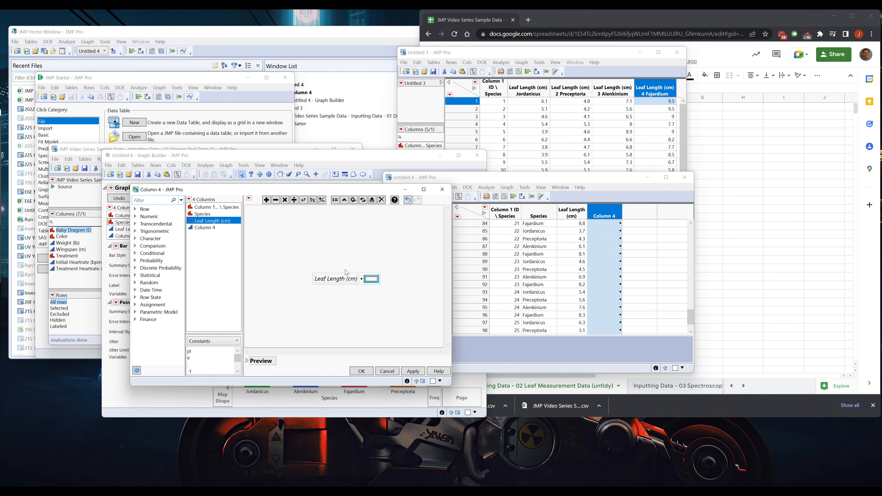
pyautogui.write('2')
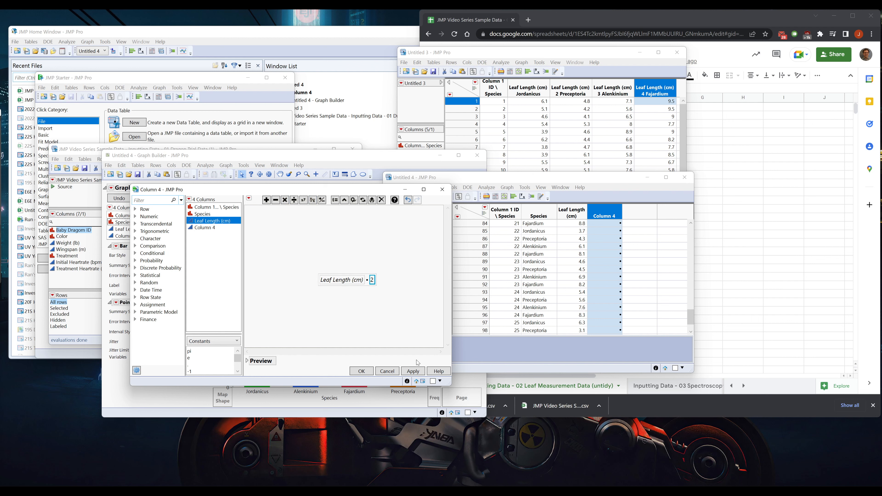
pyautogui.click(414, 371)
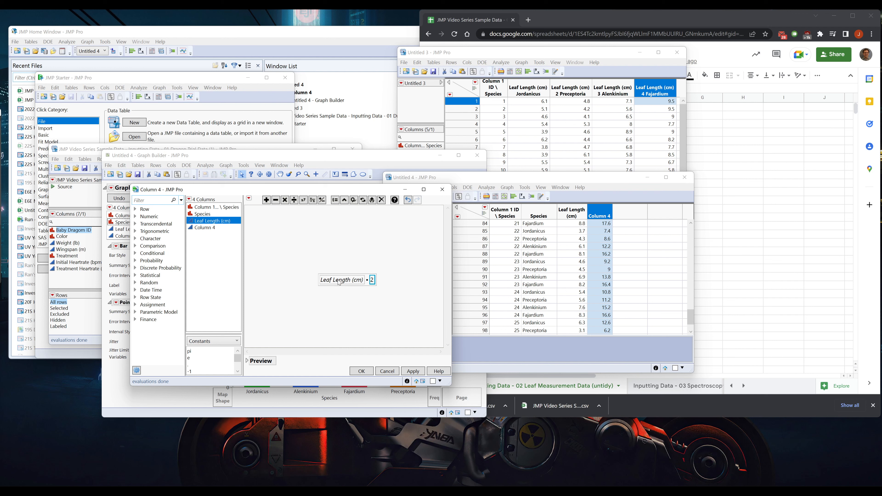
pyautogui.click(384, 371)
pyautogui.moveTo(462, 183); pyautogui.dragTo(507, 217)
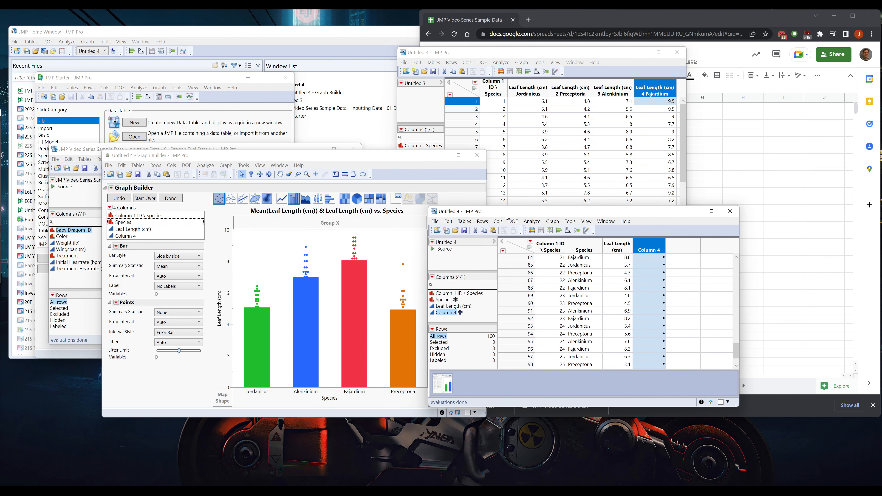
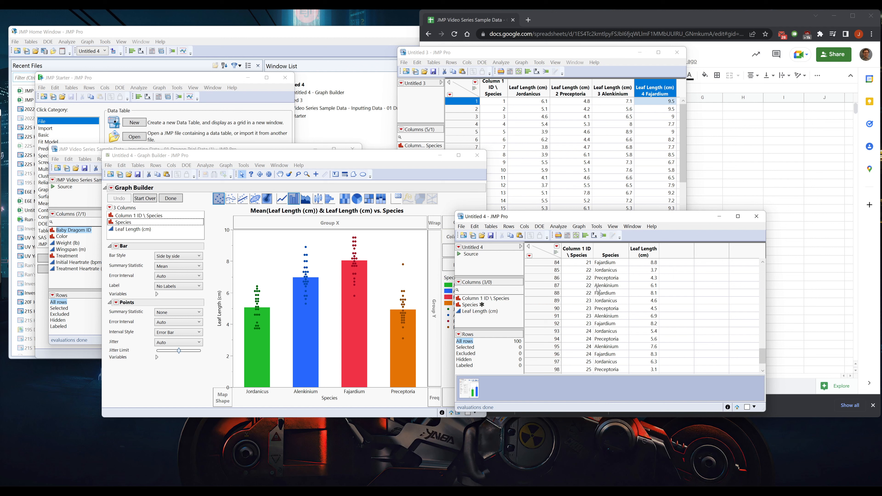
pyautogui.scroll(1, 607, 285)
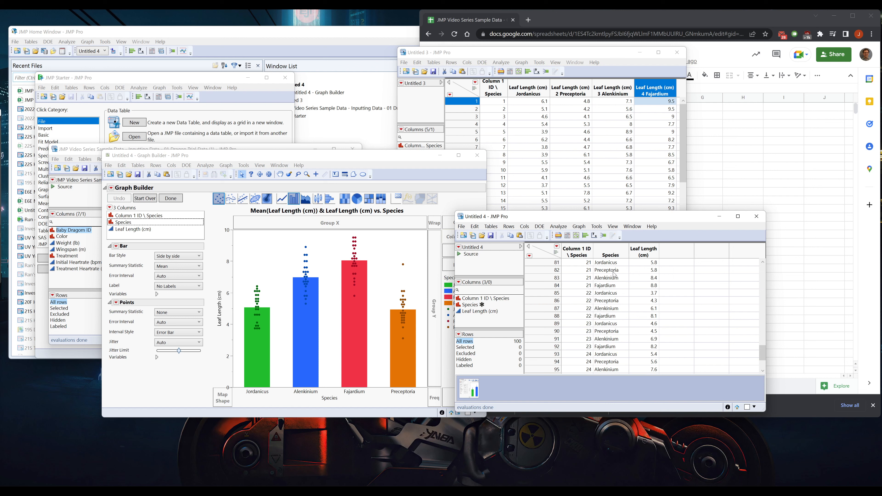
pyautogui.click(613, 274)
pyautogui.moveTo(762, 356)
pyautogui.mouseDown()
pyautogui.moveTo(756, 268)
pyautogui.moveTo(760, 358)
pyautogui.mouseUp()
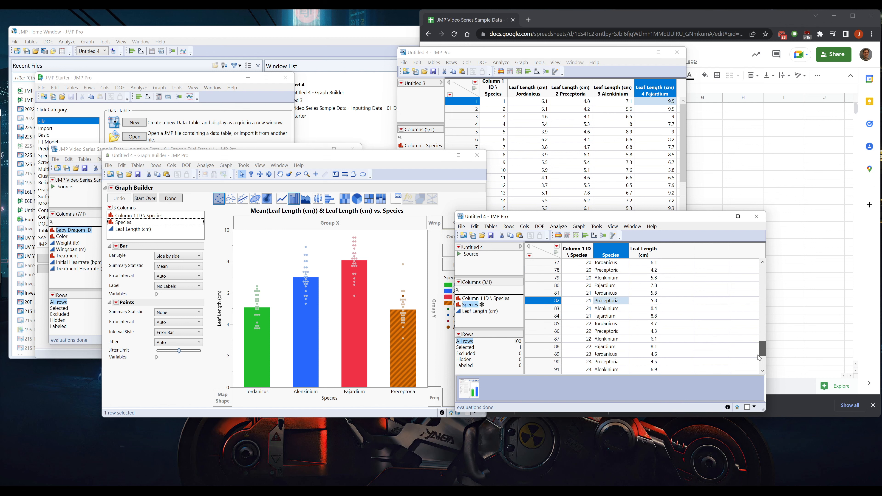
pyautogui.click(380, 260)
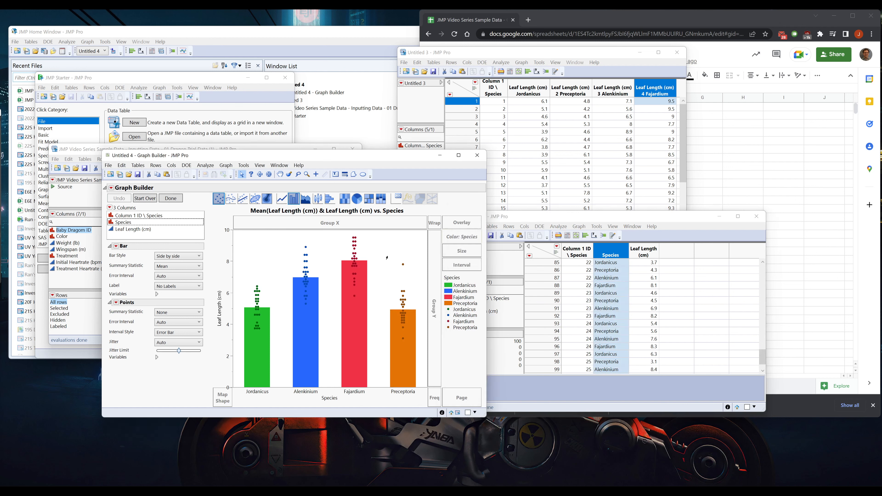
# Step: Select all cells matching Preceptoria in the Species column and exclude their rows from the graph
pyautogui.click(611, 273)
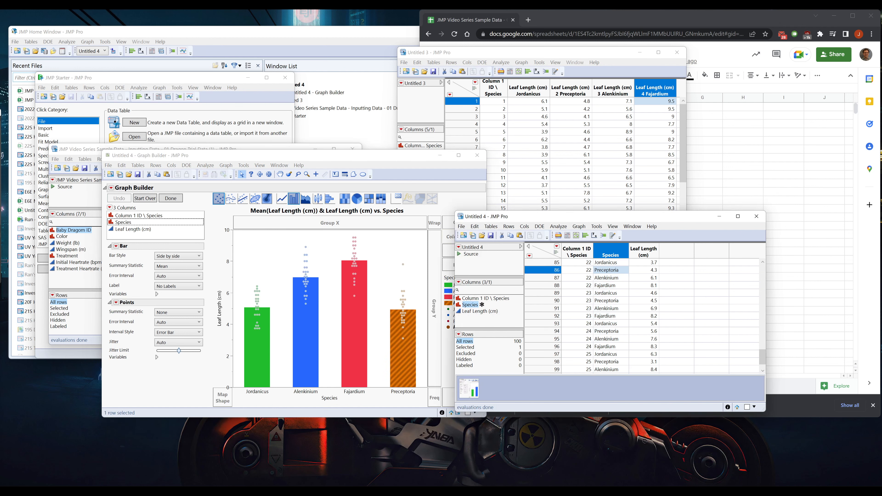
pyautogui.rightClick(603, 272)
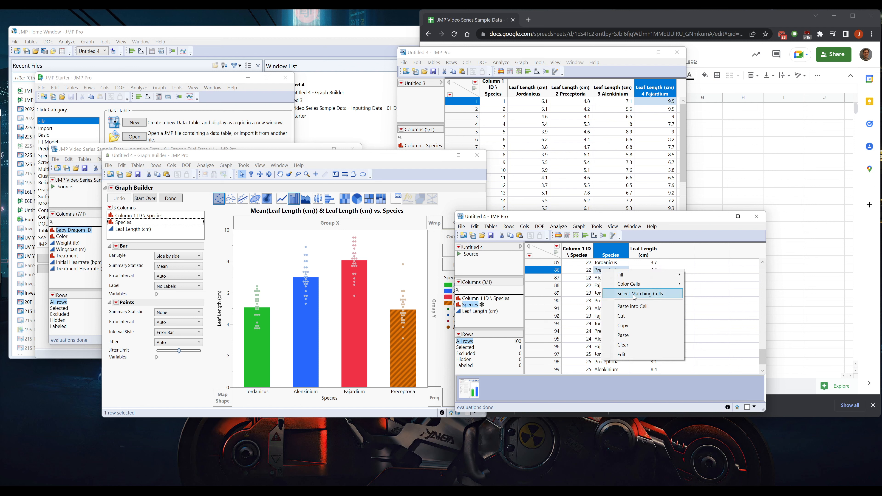
pyautogui.click(648, 299)
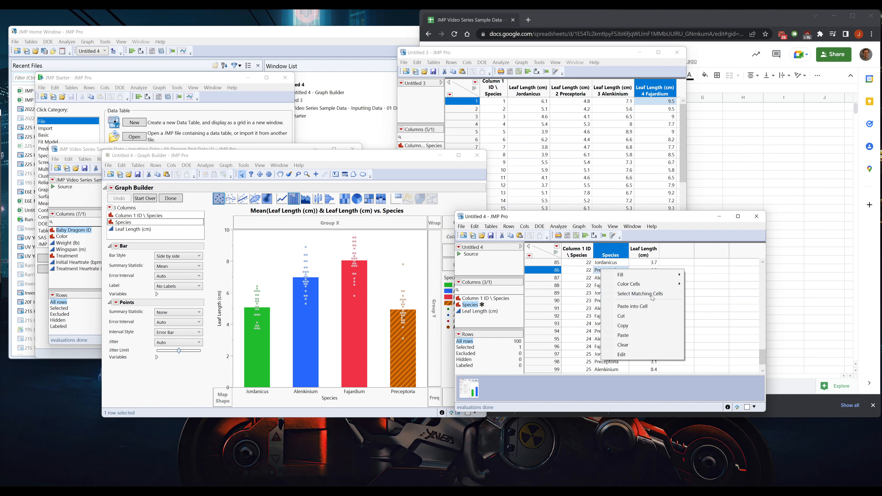
pyautogui.rightClick(528, 261)
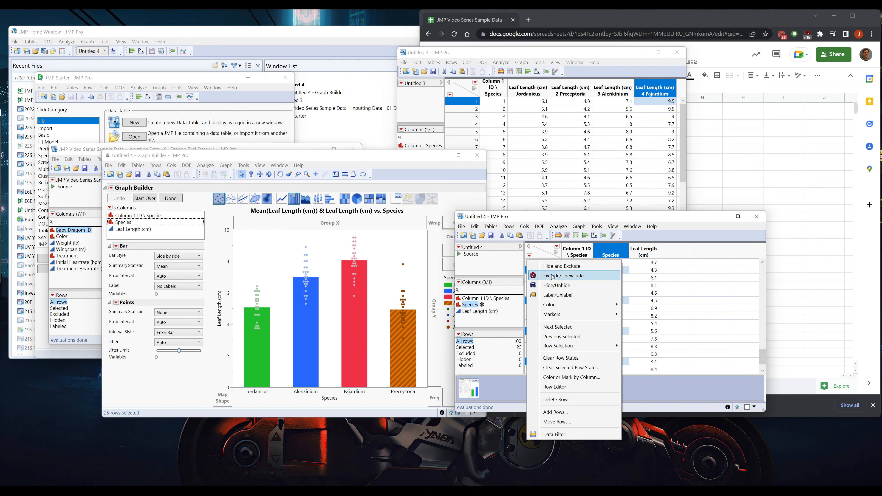
pyautogui.click(563, 278)
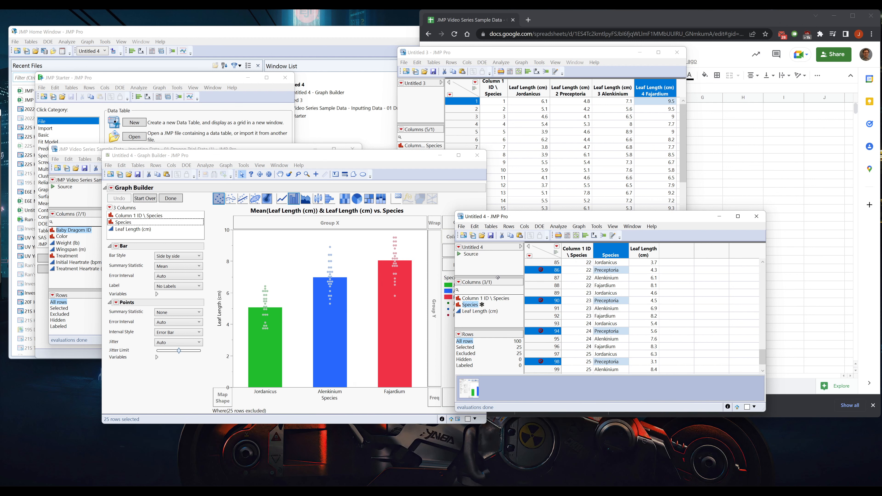
pyautogui.click(425, 316)
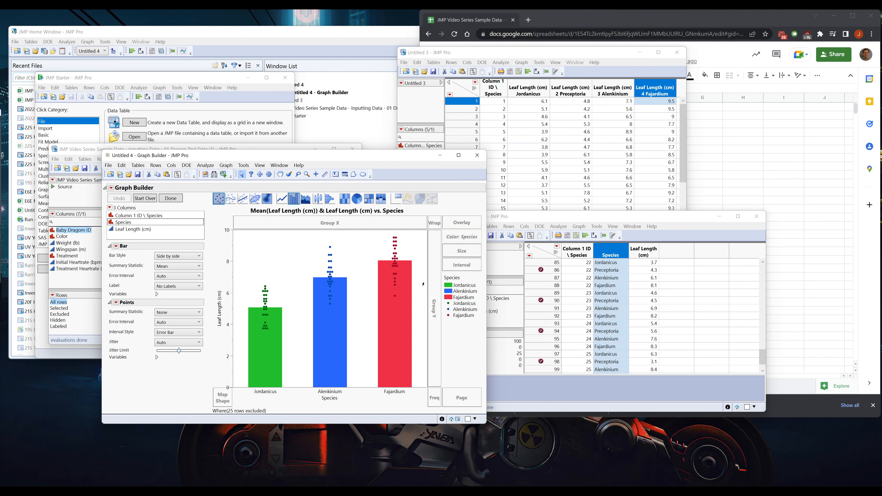
pyautogui.click(613, 217)
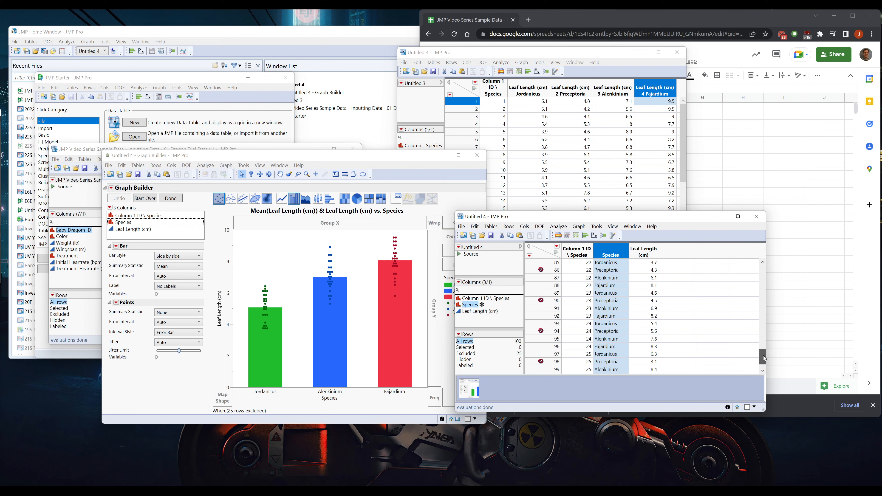
# Step: Select the excluded Preceptoria rows and unexclude them
pyautogui.click(529, 257)
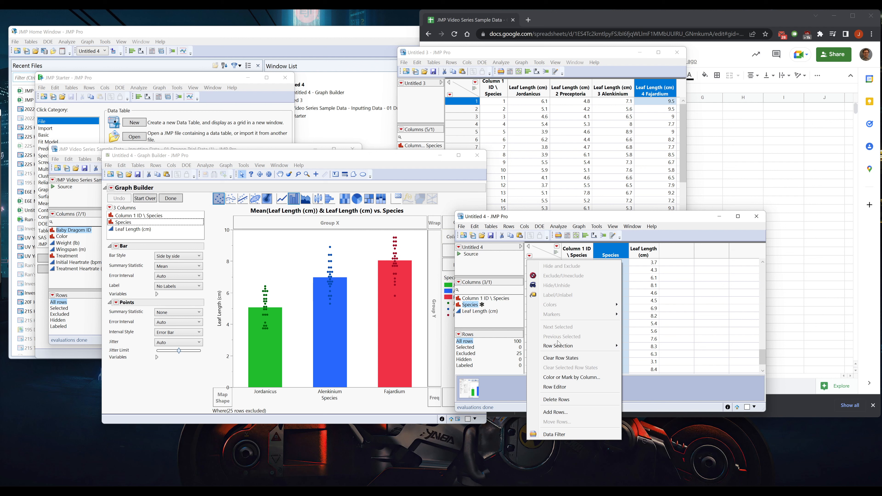
pyautogui.moveTo(558, 348)
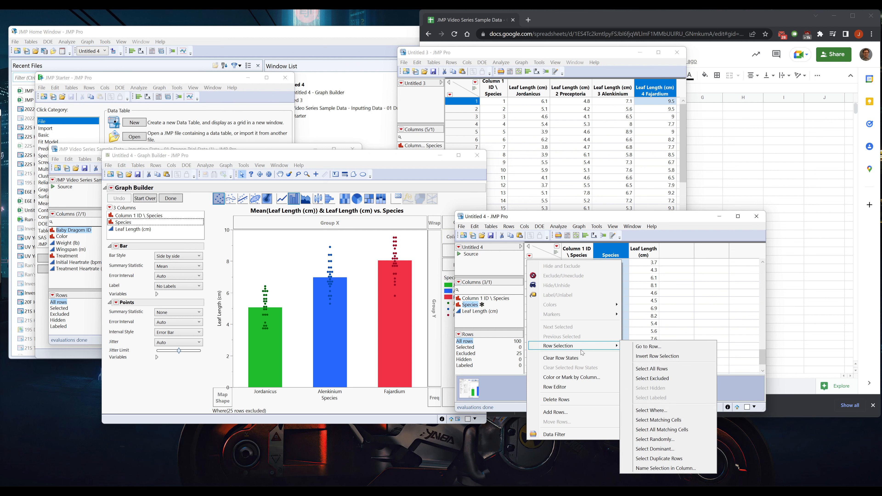
pyautogui.click(662, 381)
pyautogui.click(530, 256)
pyautogui.click(535, 276)
pyautogui.click(529, 259)
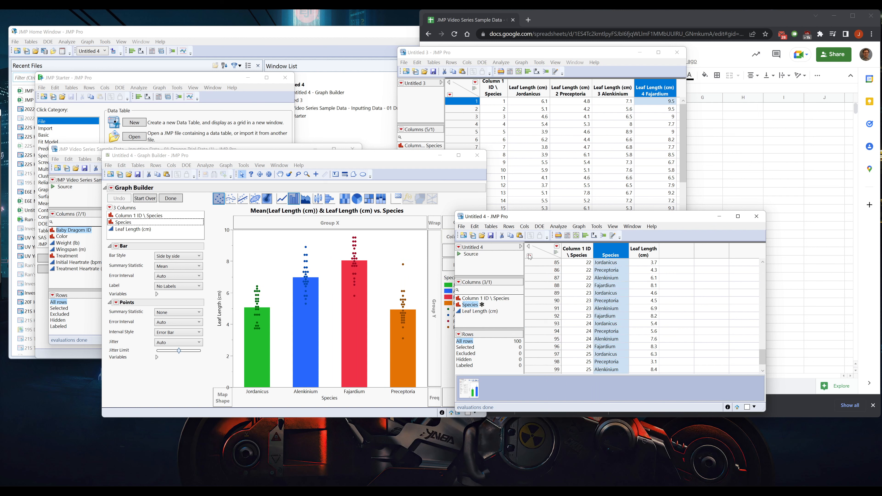
# Step: Run a Select Where row selection for Species contains "pre", with case matching on
pyautogui.click(530, 256)
pyautogui.moveTo(584, 346)
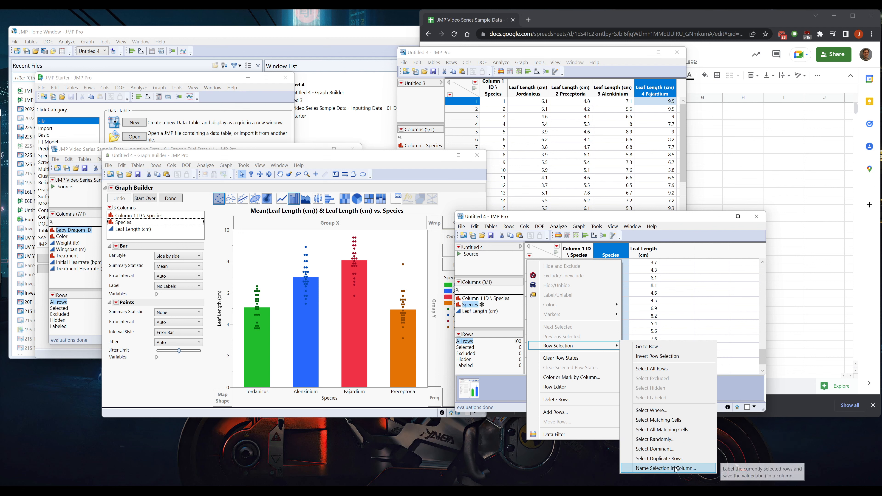
pyautogui.click(663, 413)
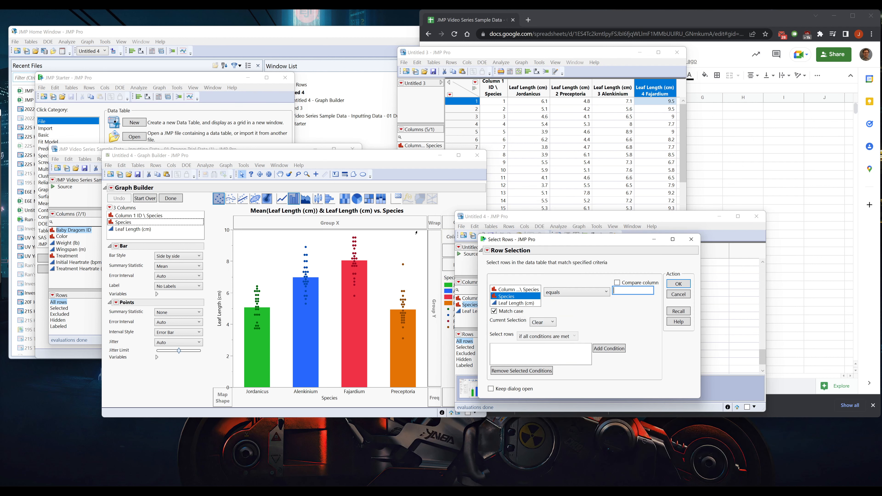
pyautogui.moveTo(550, 246); pyautogui.dragTo(333, 234)
pyautogui.click(374, 281)
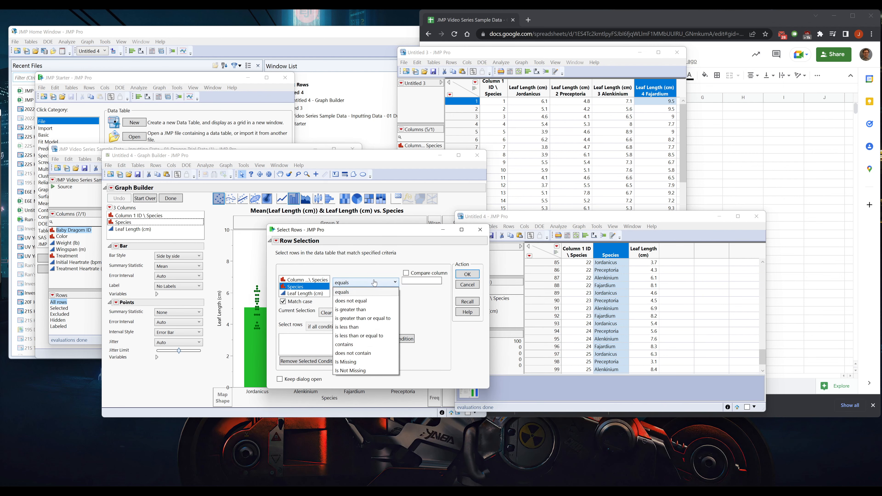
pyautogui.click(374, 282)
pyautogui.click(370, 281)
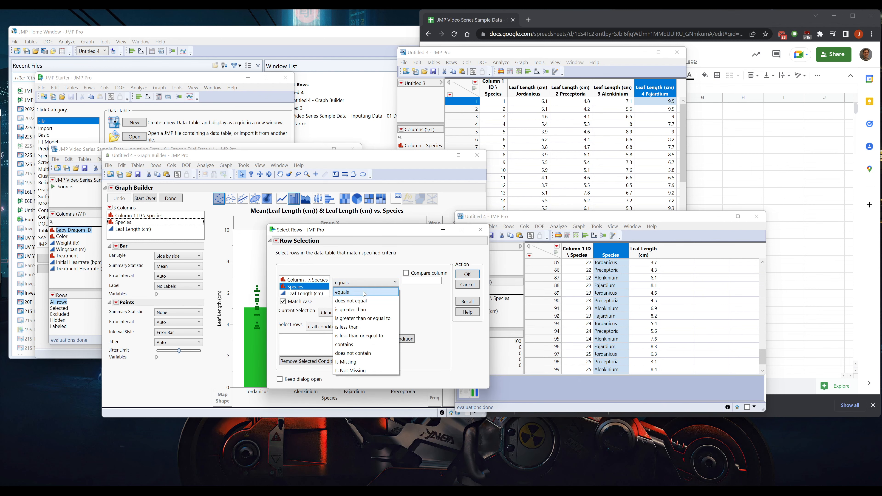
pyautogui.click(362, 345)
pyautogui.click(421, 281)
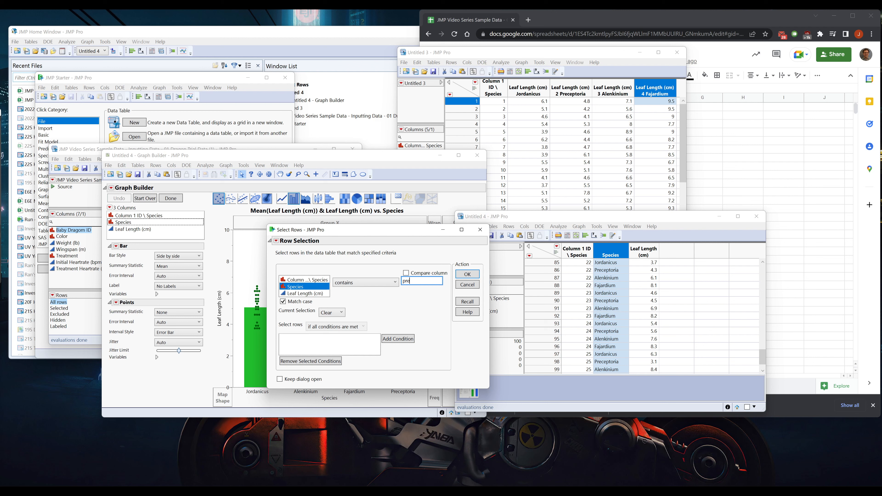
pyautogui.click(468, 274)
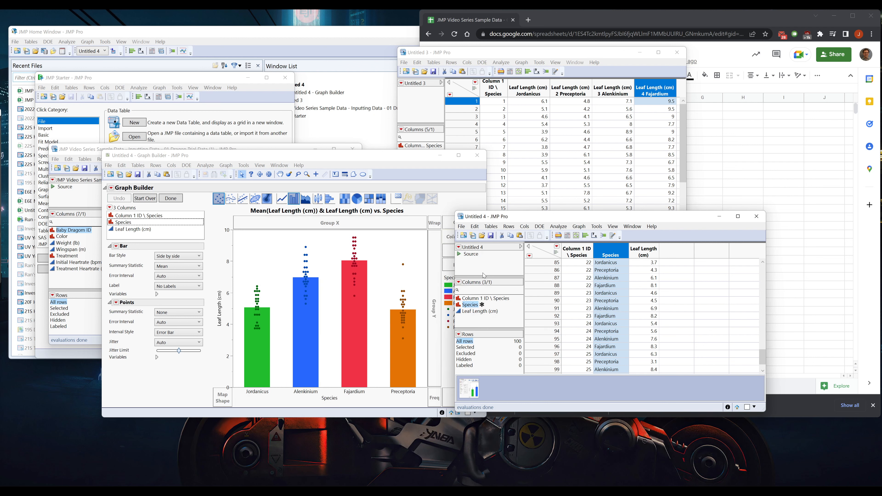
# Step: Try a Select Where row selection for Species contains "prece", with case matching on
pyautogui.click(529, 256)
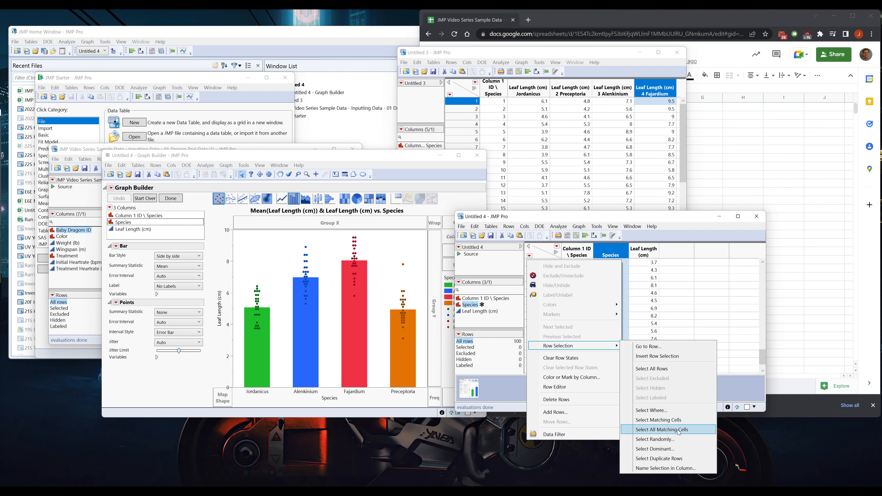
pyautogui.click(674, 411)
pyautogui.click(520, 297)
pyautogui.click(563, 298)
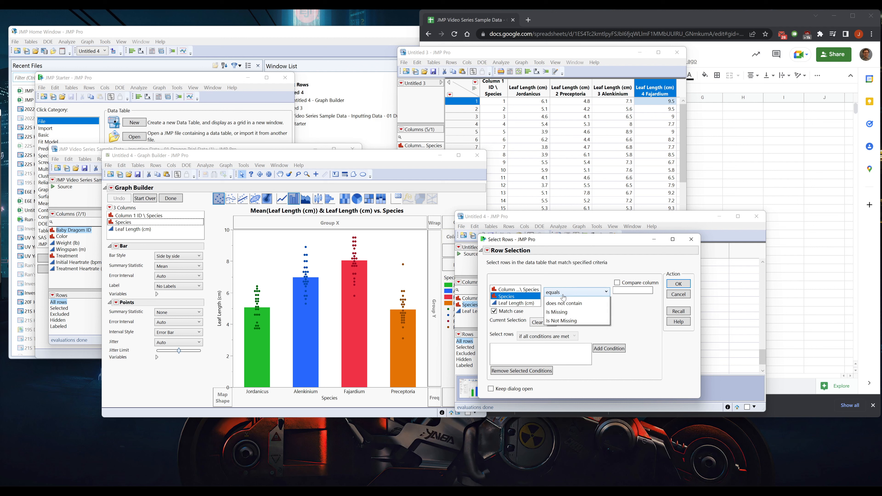
pyautogui.click(577, 354)
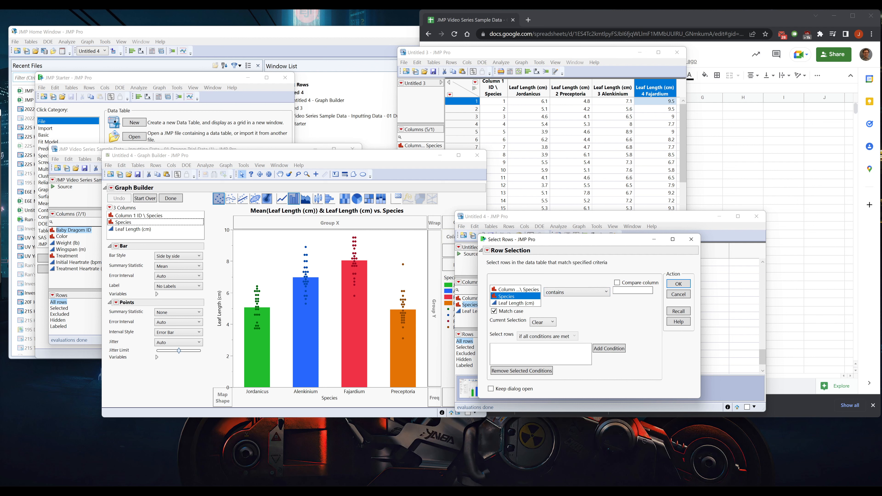
pyautogui.click(649, 290)
pyautogui.click(603, 349)
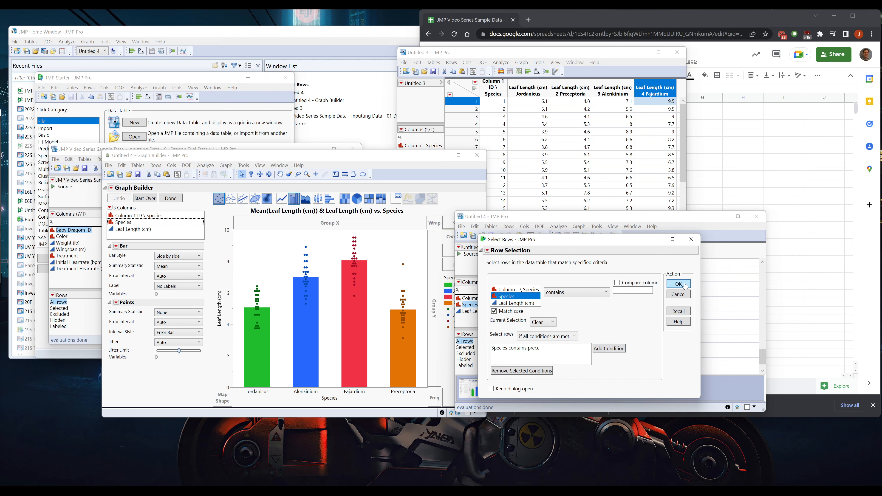
pyautogui.click(679, 284)
# Step: Start a new Select Where row selection and add the condition Species contains "Precep", with case matching on
pyautogui.moveTo(612, 219); pyautogui.dragTo(443, 217)
pyautogui.moveTo(594, 349); pyautogui.dragTo(605, 244)
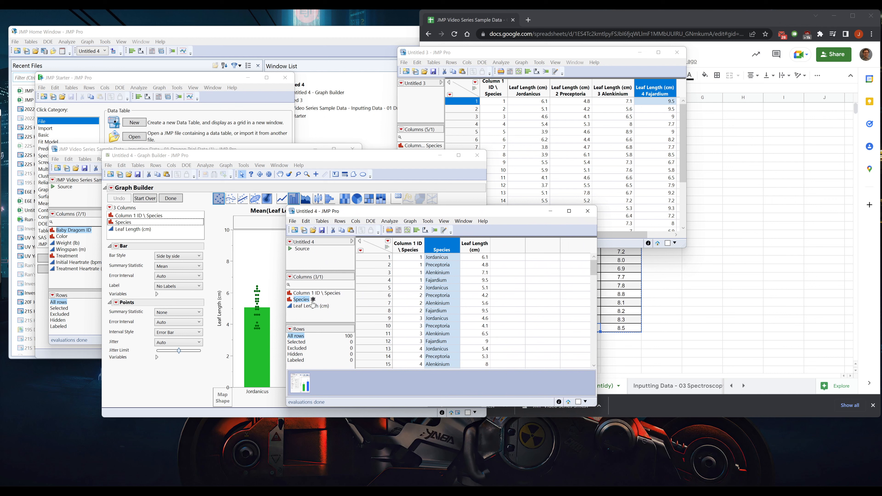
pyautogui.click(361, 250)
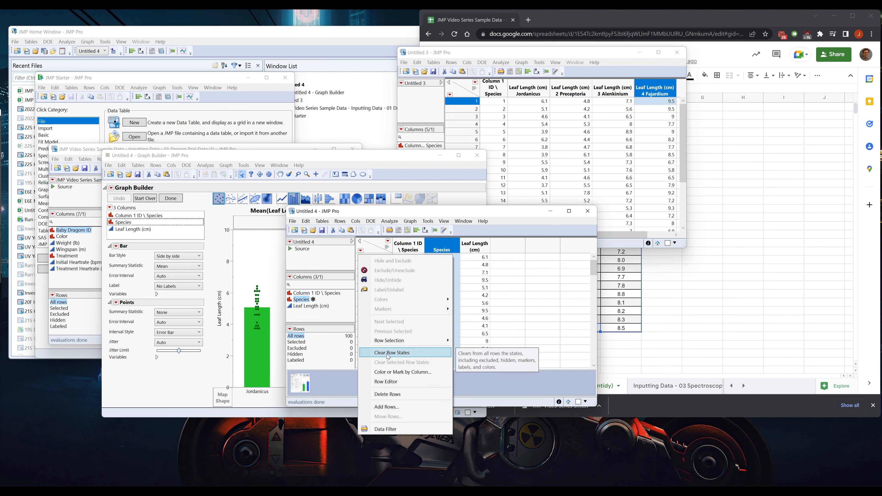
pyautogui.moveTo(396, 342)
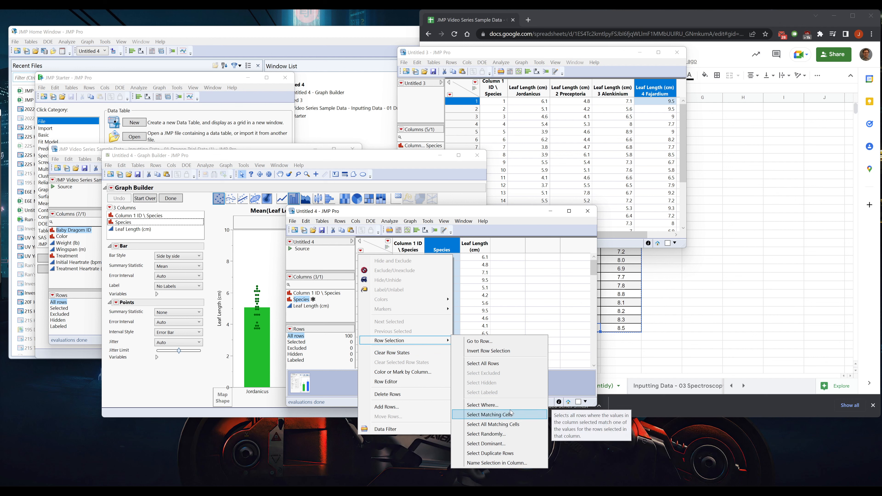
pyautogui.click(482, 405)
pyautogui.click(349, 292)
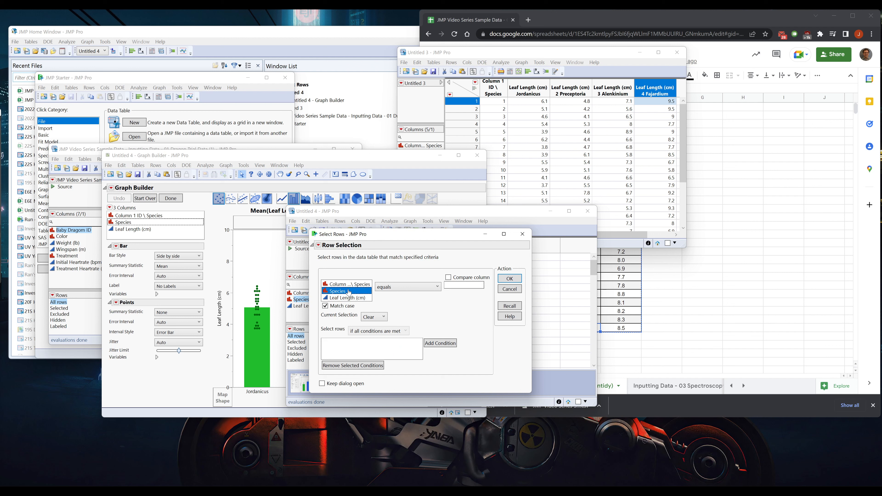
pyautogui.click(409, 287)
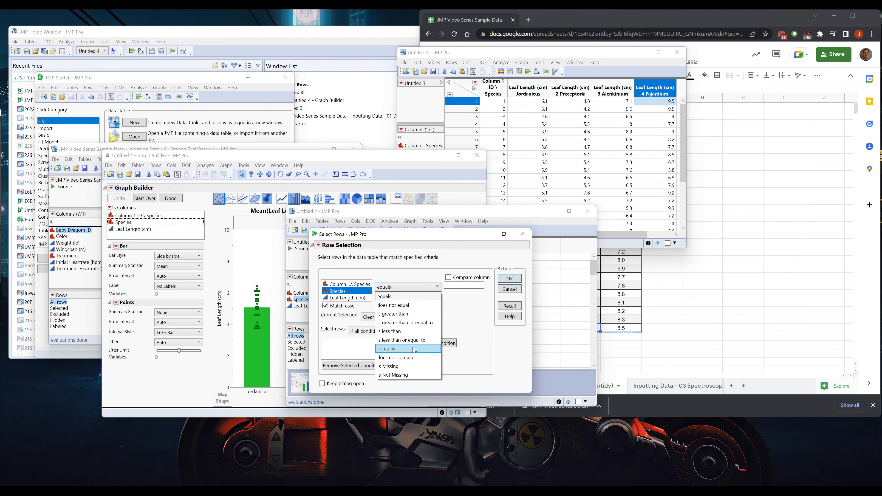
pyautogui.click(413, 348)
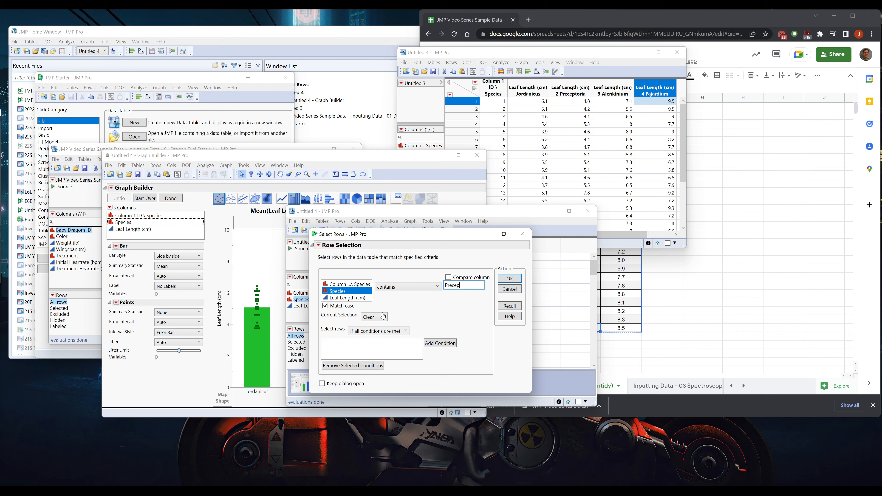
pyautogui.click(440, 343)
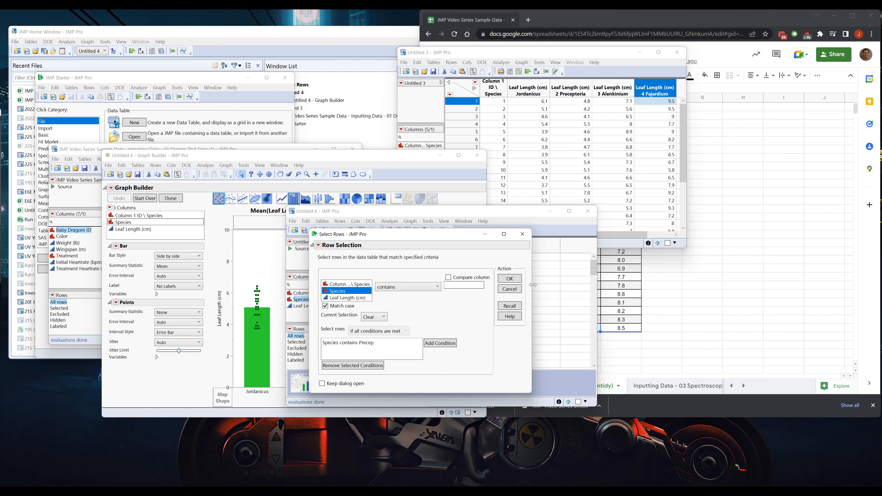
# Step: Apply the row selection with the dialog kept open and moved off the data table, and close the dialog
pyautogui.click(325, 383)
pyautogui.moveTo(429, 237); pyautogui.dragTo(679, 253)
pyautogui.click(760, 295)
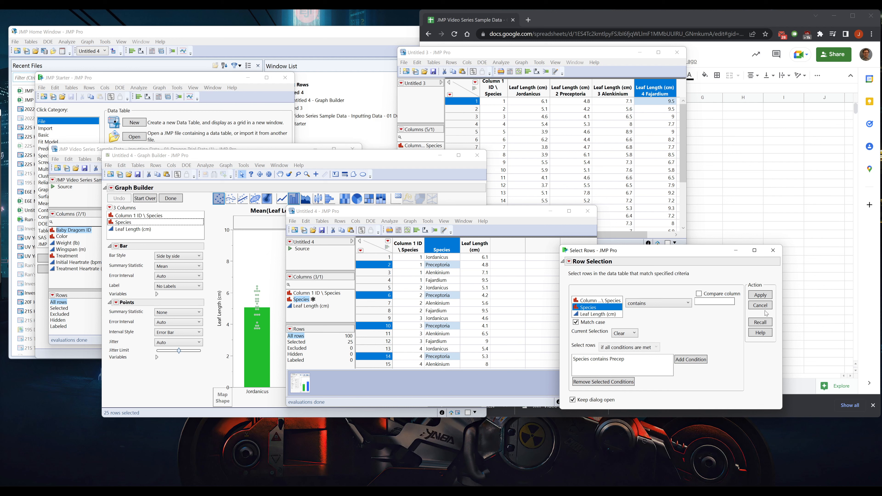
pyautogui.click(761, 305)
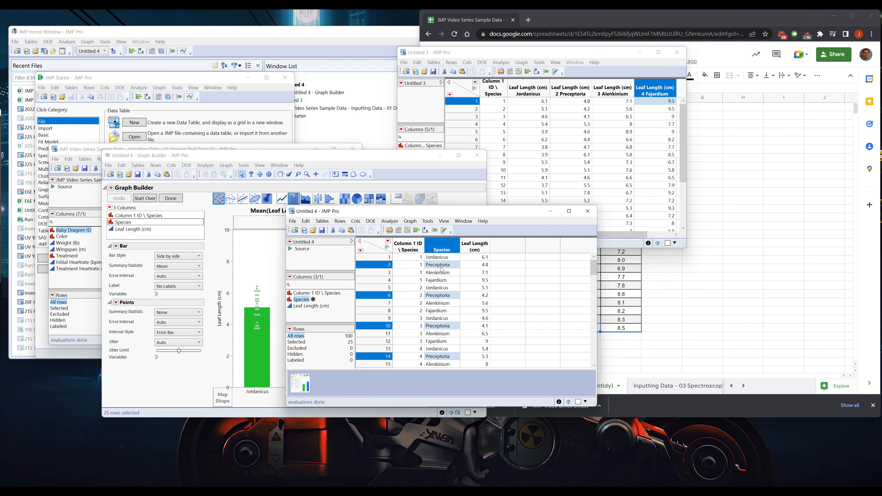
# Step: Hide the selected Preceptoria rows, uncover the whole graph, and unhide the rows again
pyautogui.click(361, 251)
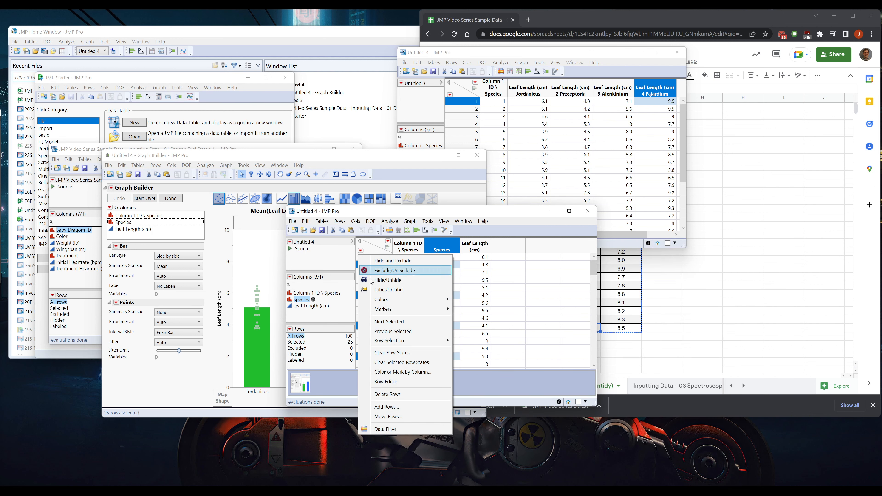
pyautogui.click(408, 283)
pyautogui.moveTo(396, 216); pyautogui.dragTo(585, 217)
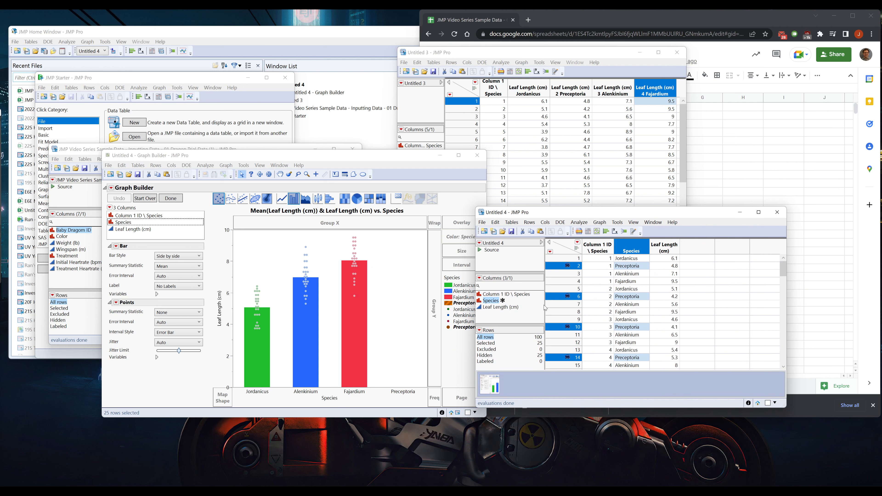
pyautogui.rightClick(565, 270)
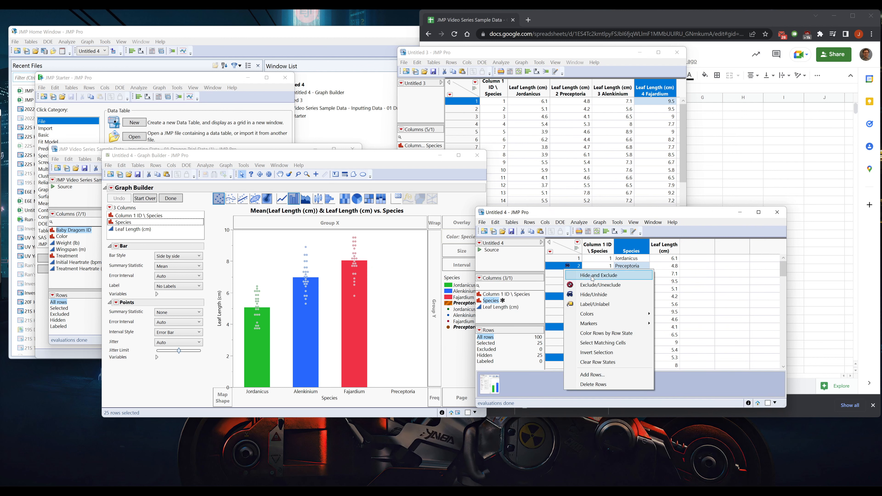
pyautogui.click(592, 295)
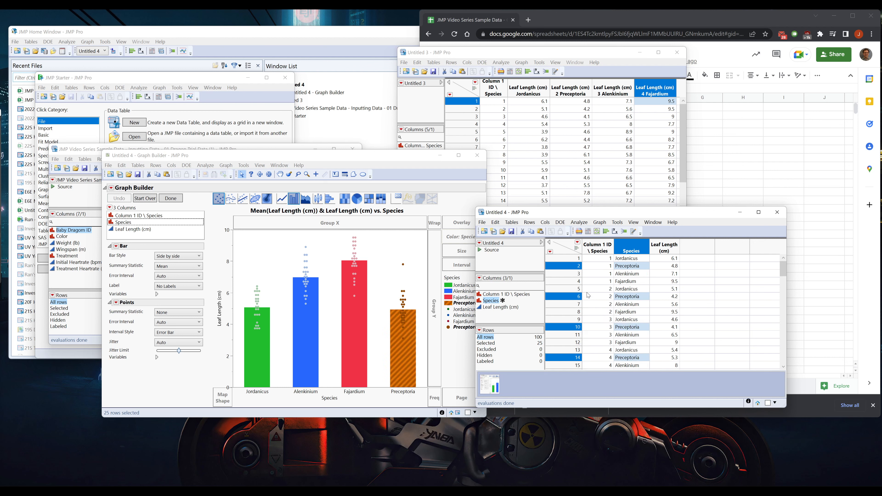
# Step: Hide and exclude the selected Preceptoria rows together, and reverse both row states
pyautogui.rightClick(565, 270)
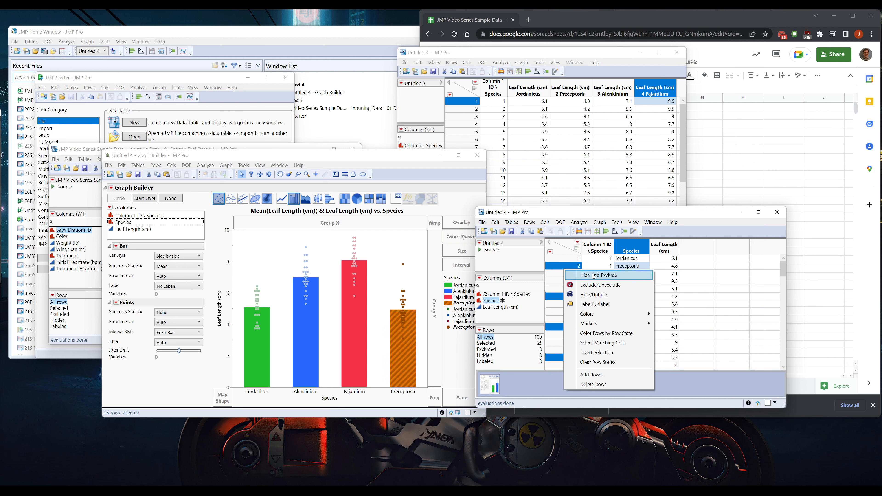
pyautogui.click(590, 275)
pyautogui.rightClick(565, 267)
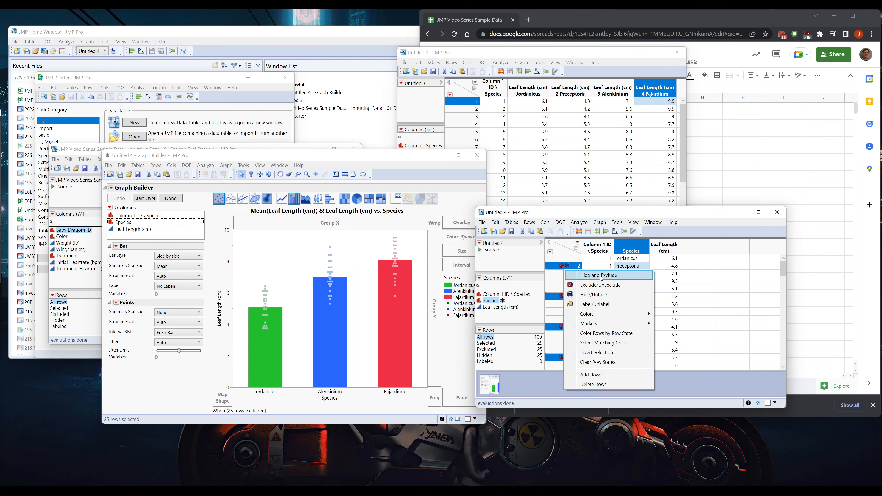
pyautogui.click(592, 276)
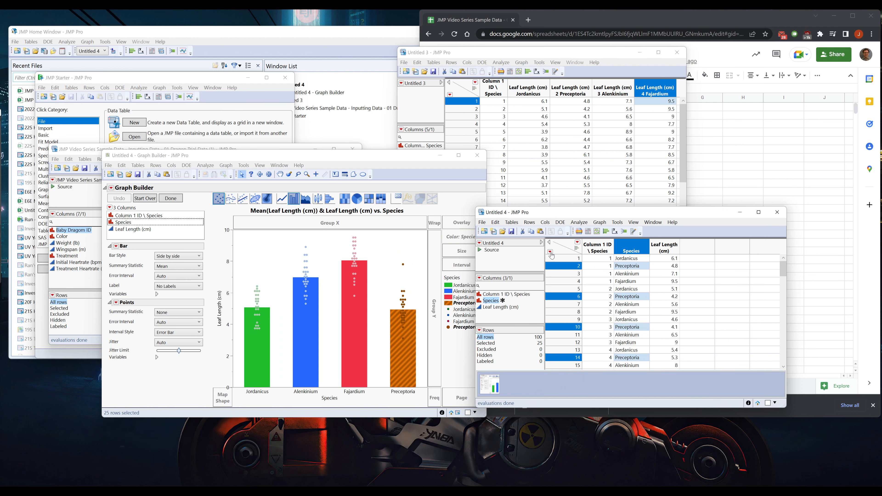
# Step: Open a Data Filter for the leaf table in an enlarged window and add Species as its filter column
pyautogui.click(528, 222)
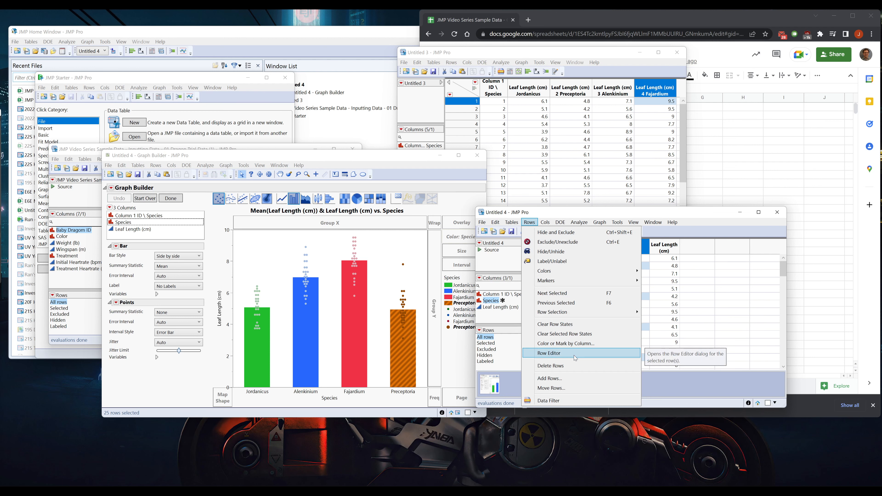
pyautogui.click(563, 402)
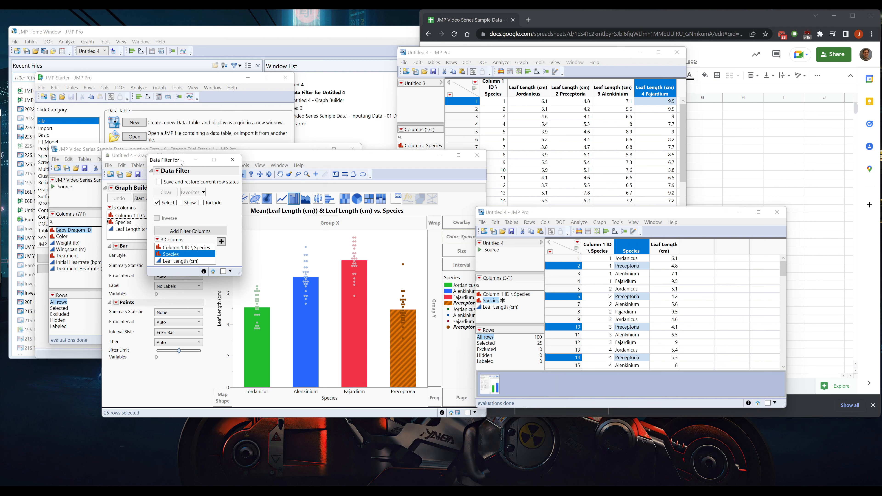
pyautogui.moveTo(182, 162); pyautogui.dragTo(236, 150)
pyautogui.moveTo(294, 264); pyautogui.dragTo(309, 354)
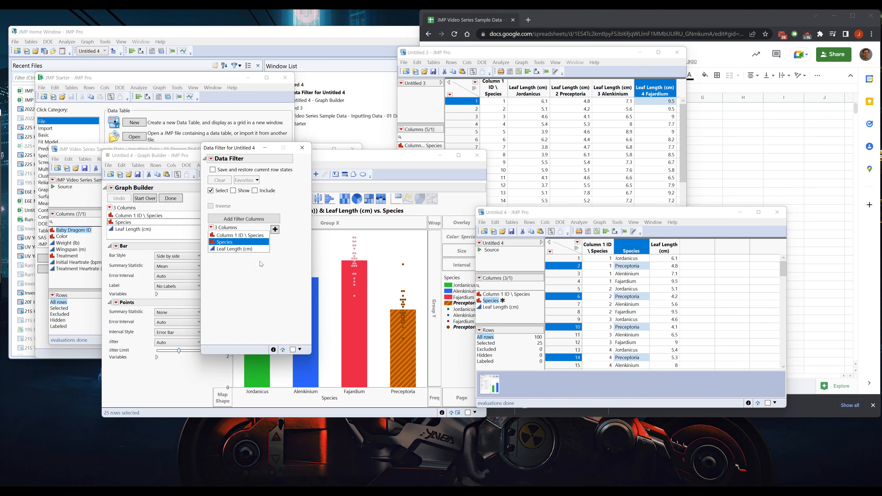
pyautogui.click(242, 242)
pyautogui.click(275, 229)
# Step: Select the rows of each species in turn through the Data Filter, ending with Preceptoria
pyautogui.click(233, 213)
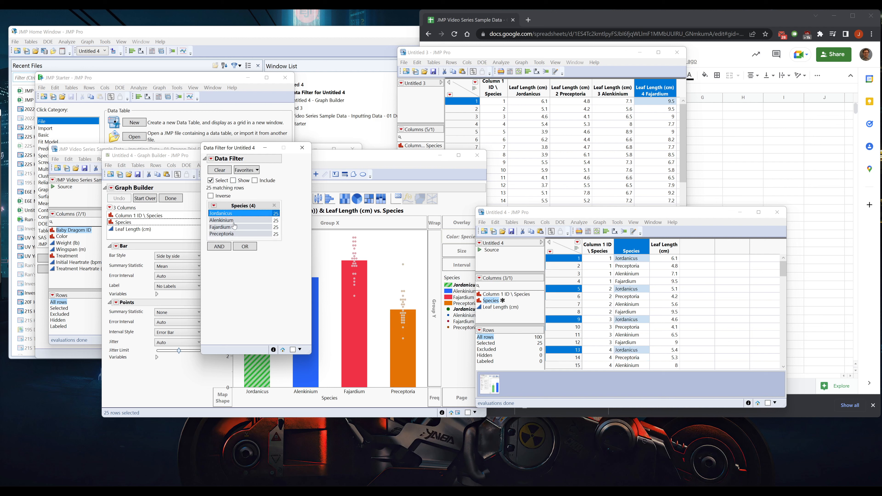
pyautogui.click(232, 221)
pyautogui.click(231, 235)
pyautogui.click(232, 228)
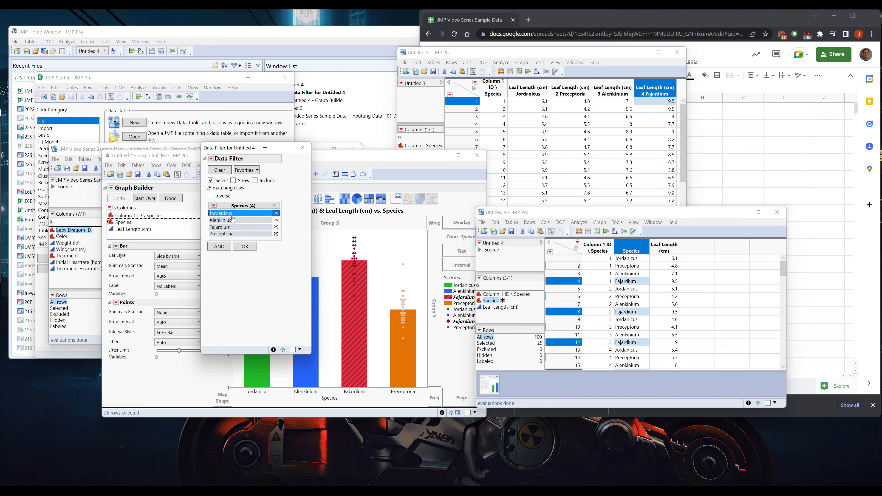
pyautogui.click(231, 235)
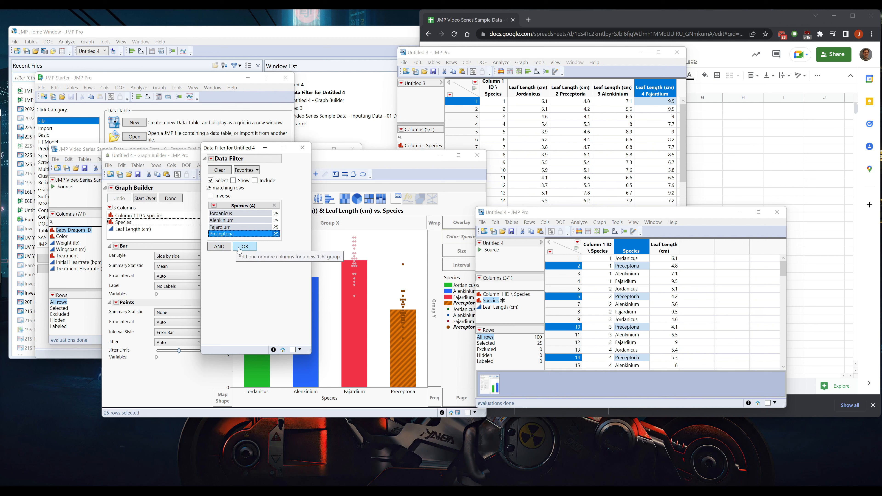
# Step: Add Column 1 ID \ Species to the Data Filter as an AND condition and select value 1
pyautogui.click(224, 248)
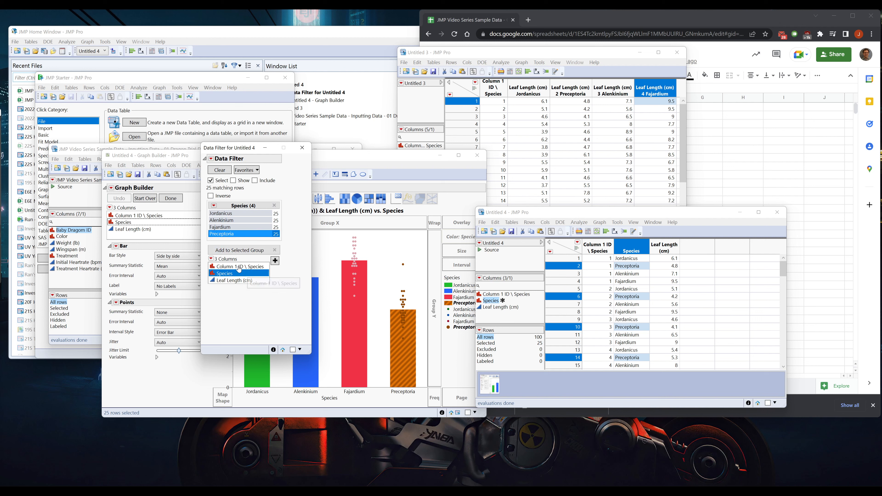
pyautogui.click(276, 261)
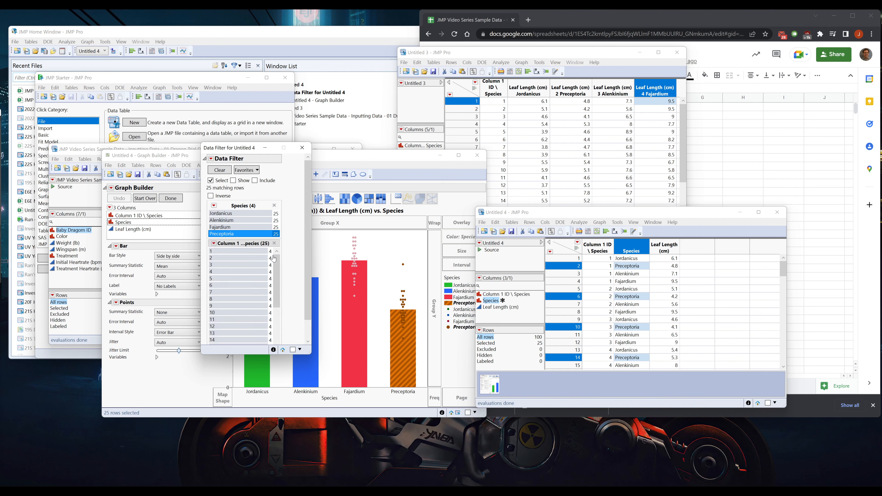
pyautogui.click(245, 252)
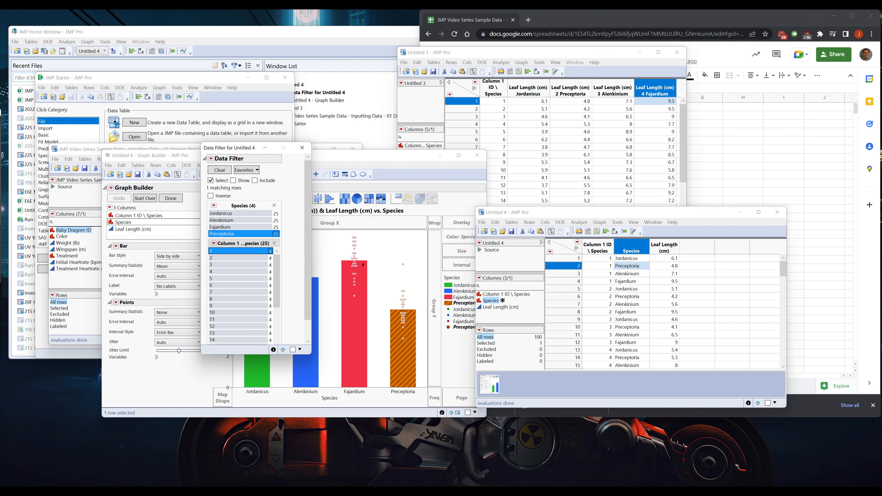
pyautogui.moveTo(783, 269)
pyautogui.mouseDown()
pyautogui.moveTo(783, 355)
pyautogui.moveTo(783, 268)
pyautogui.mouseUp()
pyautogui.click(241, 148)
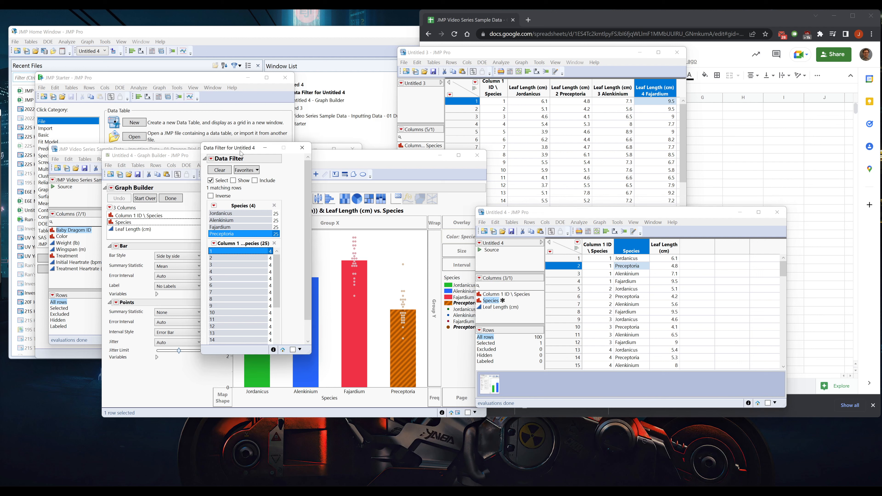
pyautogui.click(210, 159)
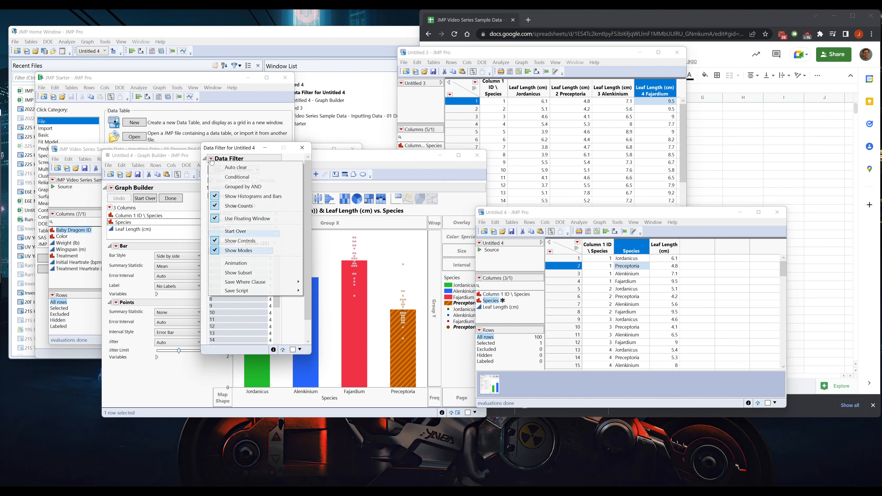
pyautogui.click(270, 149)
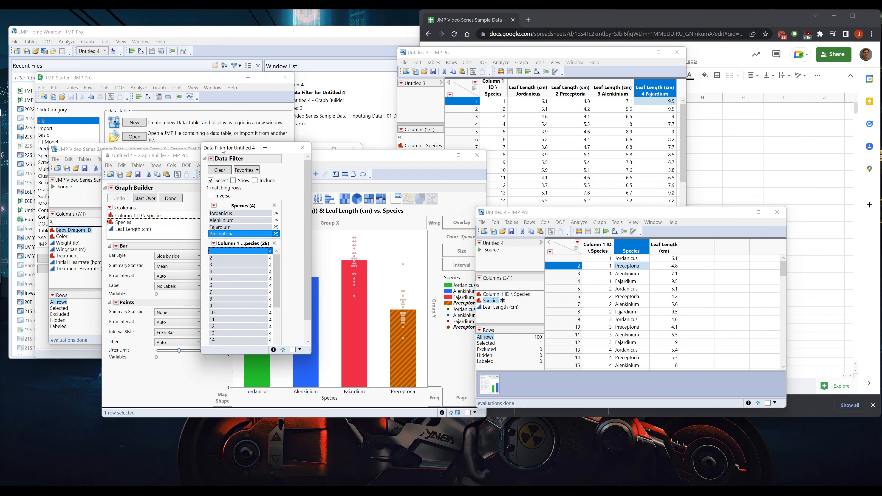
pyautogui.moveTo(224, 151); pyautogui.dragTo(322, 215)
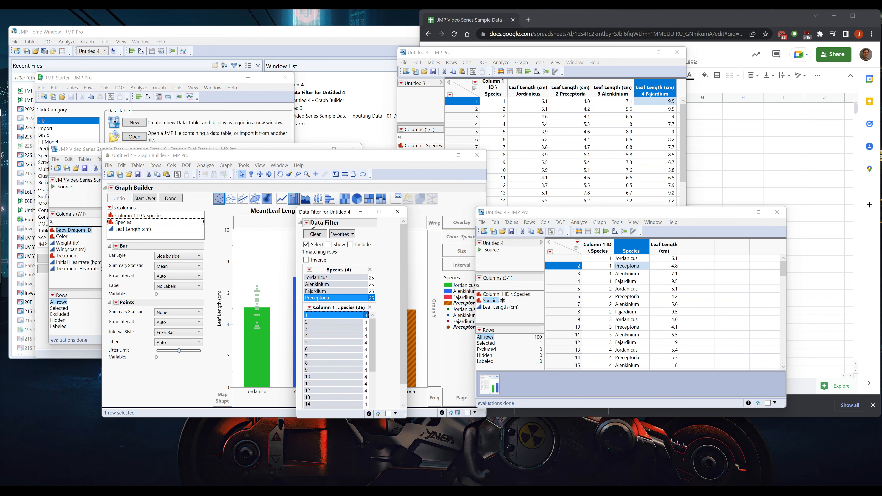
pyautogui.moveTo(330, 213); pyautogui.dragTo(323, 190)
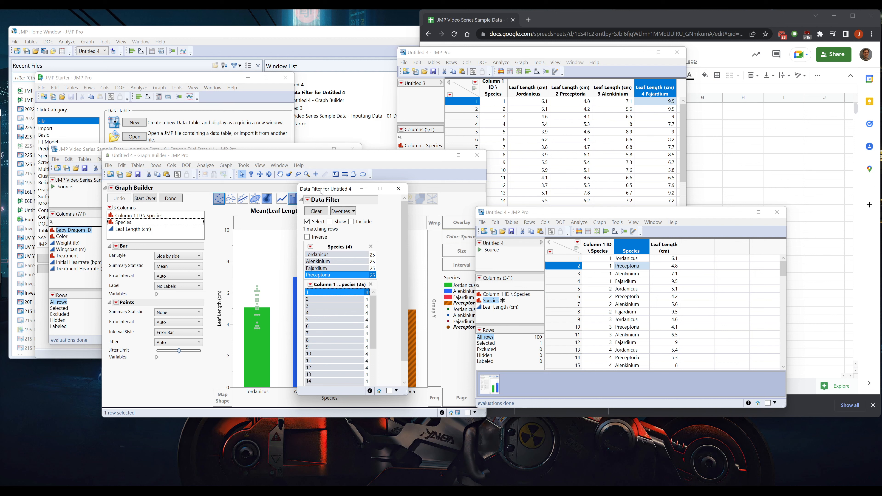
pyautogui.click(308, 200)
pyautogui.click(308, 200)
pyautogui.click(308, 200)
pyautogui.click(308, 201)
# Step: Review the complete set of Data Filter options, dismiss it without changes, and close the Data Filter
pyautogui.moveTo(334, 189); pyautogui.dragTo(528, 153)
pyautogui.click(111, 187)
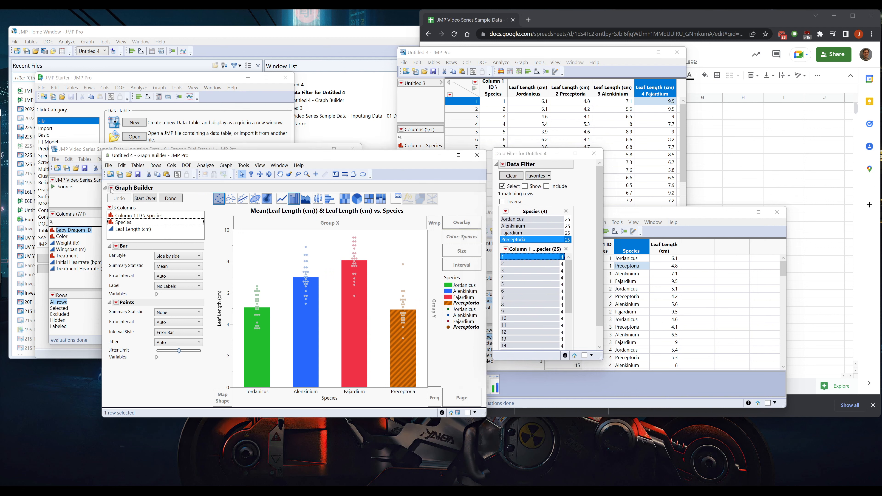
pyautogui.click(532, 156)
pyautogui.moveTo(532, 156); pyautogui.dragTo(293, 148)
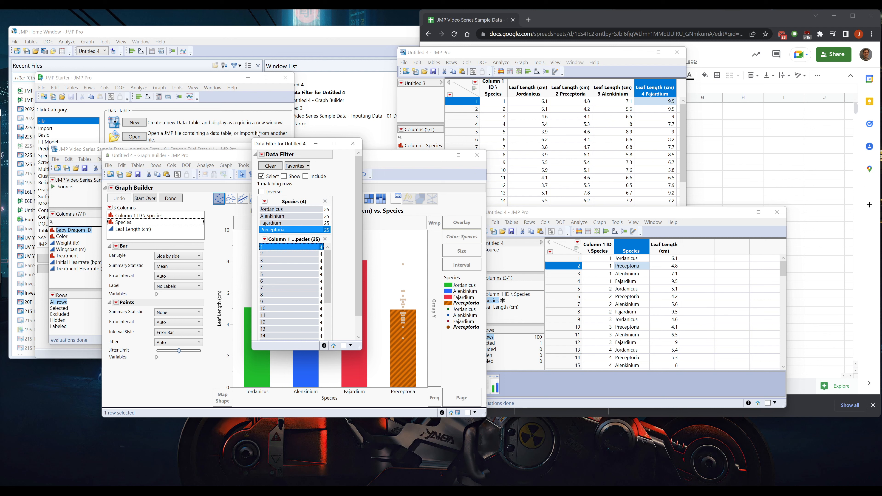
pyautogui.keyDown('alt'); pyautogui.click(262, 156); pyautogui.keyUp('alt')
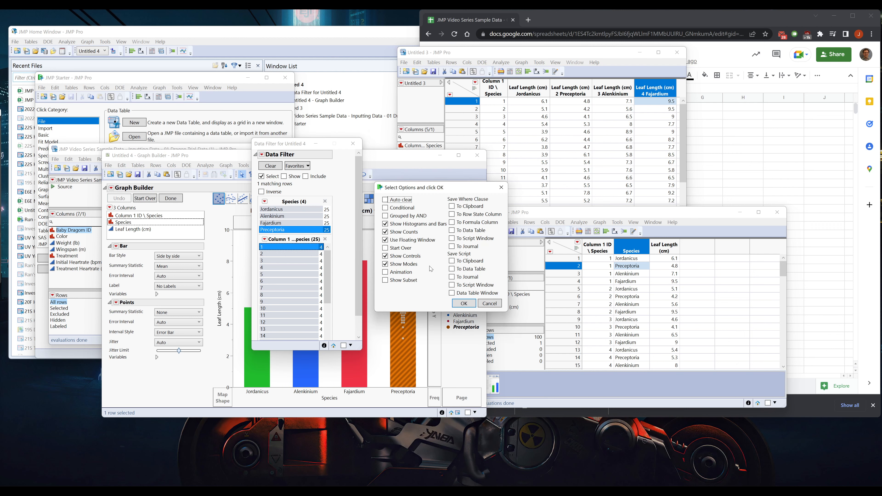
pyautogui.click(501, 187)
pyautogui.click(353, 144)
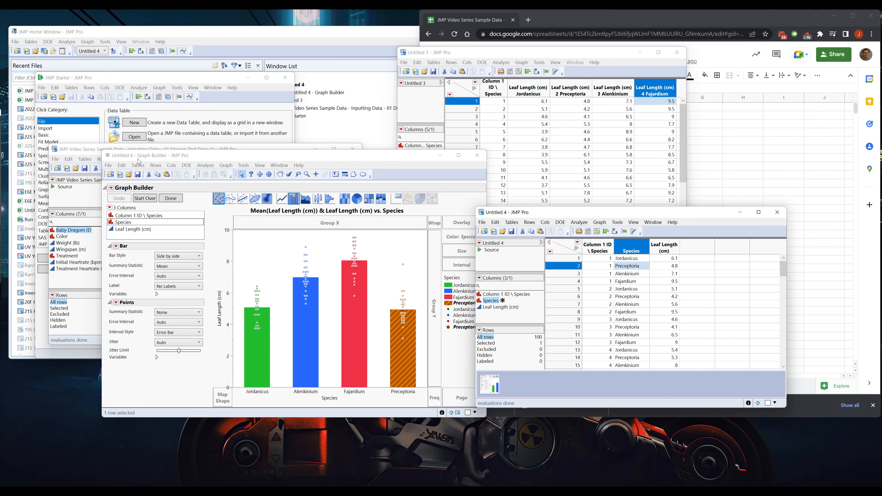
# Step: Turn off the title and footer of the leaf length graph and finish editing to hide its control panel
pyautogui.keyDown('alt'); pyautogui.click(111, 188); pyautogui.keyUp('alt')
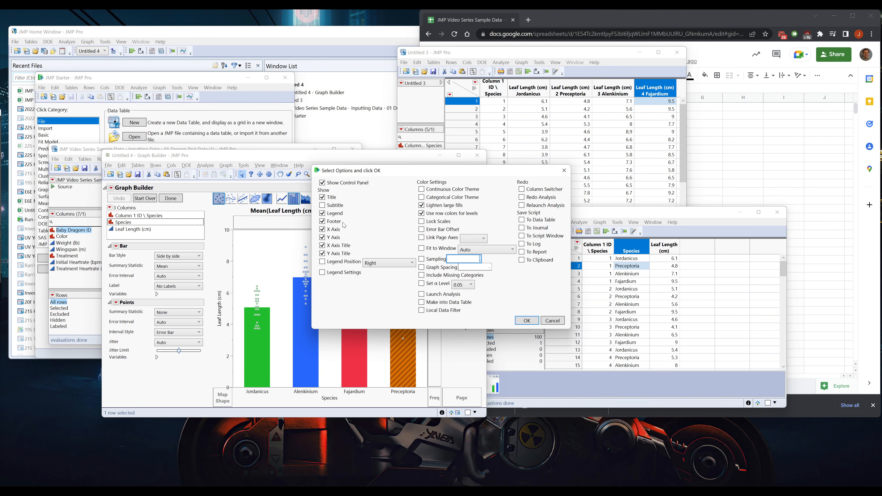
pyautogui.click(323, 198)
pyautogui.click(323, 222)
pyautogui.click(527, 321)
pyautogui.click(171, 198)
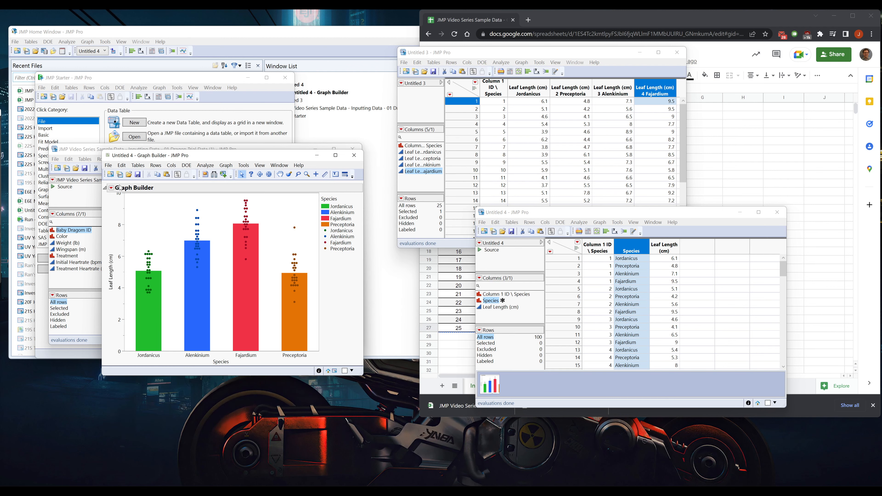
# Step: Restore the title and footer of the leaf length graph through its combined options
pyautogui.keyDown('alt'); pyautogui.click(111, 188); pyautogui.keyUp('alt')
pyautogui.click(321, 198)
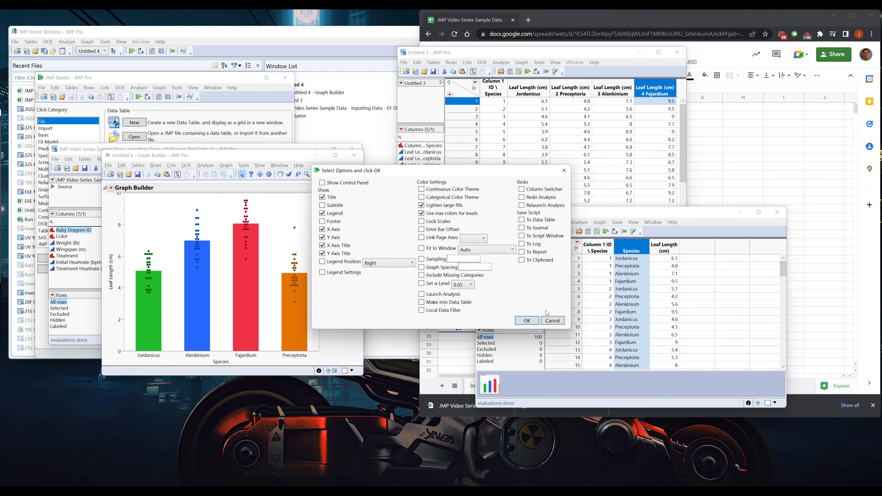
pyautogui.click(526, 321)
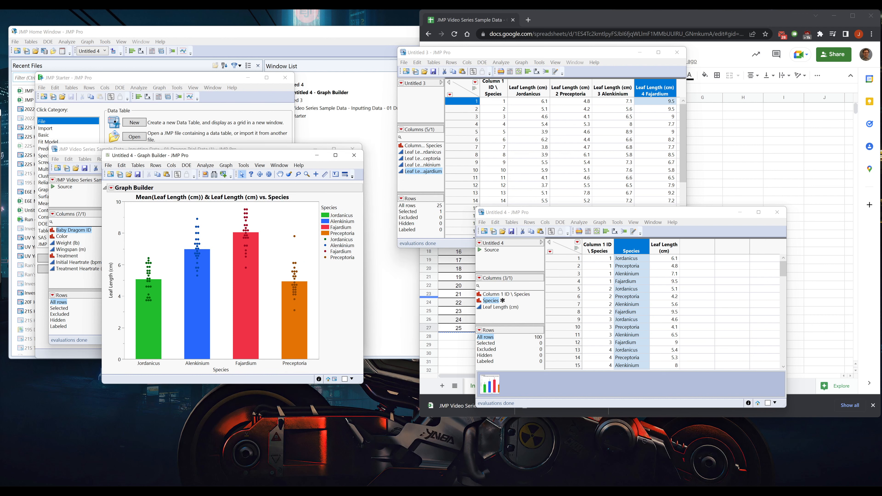
pyautogui.click(212, 197)
pyautogui.click(247, 212)
pyautogui.keyDown('alt'); pyautogui.click(112, 191); pyautogui.keyUp('alt')
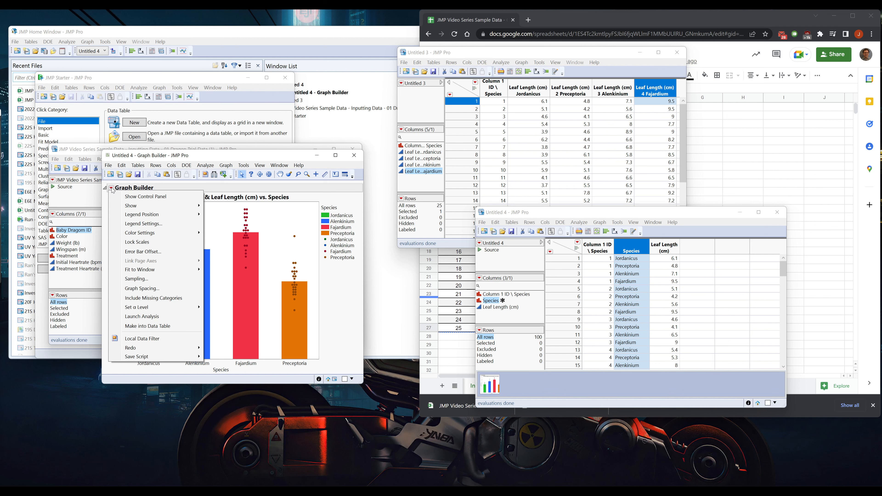
pyautogui.click(323, 221)
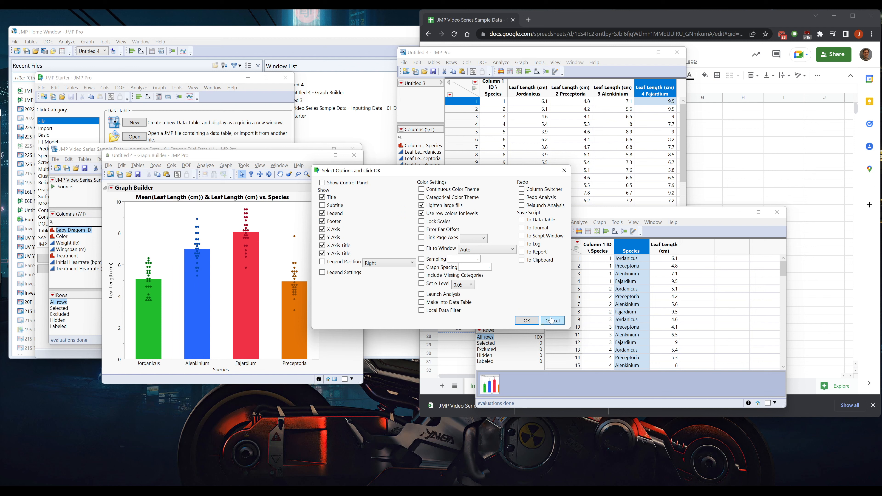
pyautogui.click(527, 320)
# Step: Select all Jordanicus rows by matching cells in the Untitled 4 table and exclude them
pyautogui.click(506, 153)
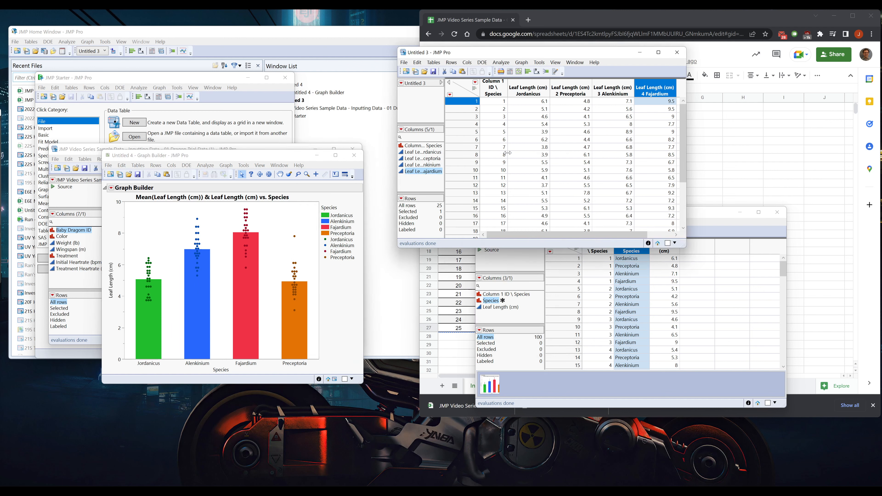
pyautogui.click(631, 284)
pyautogui.click(637, 260)
pyautogui.rightClick(637, 260)
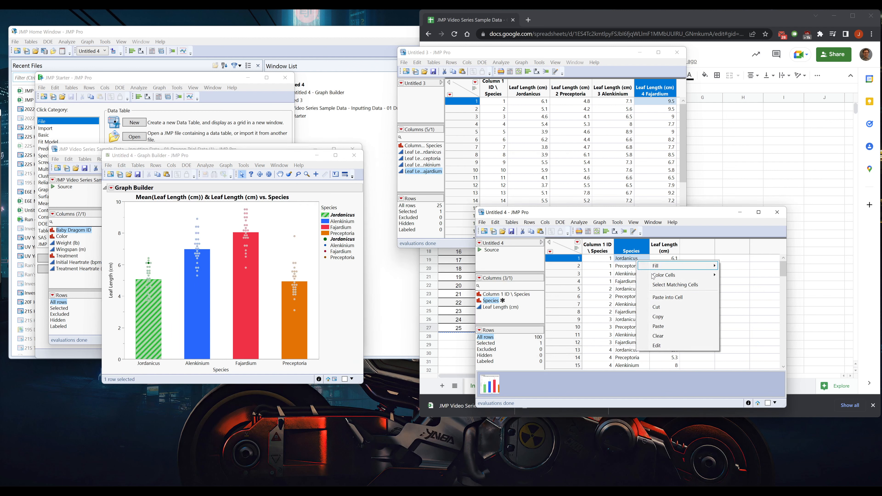
pyautogui.click(674, 285)
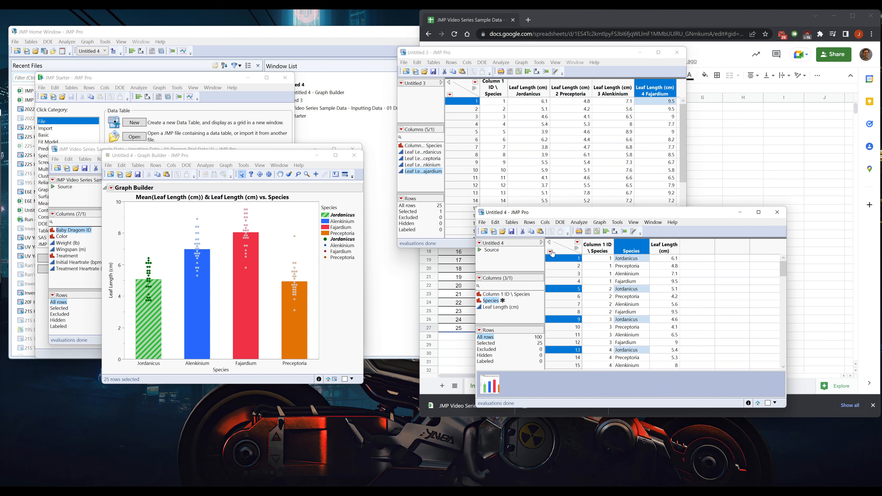
pyautogui.rightClick(556, 259)
pyautogui.click(577, 275)
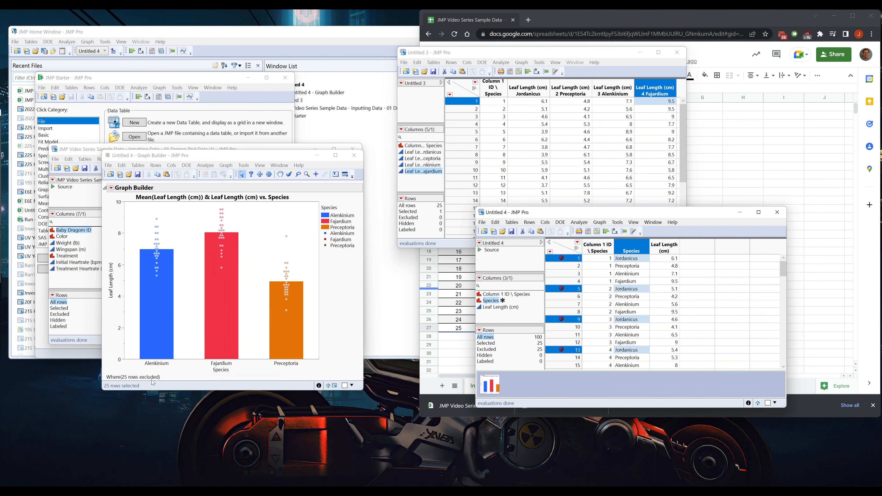
# Step: Add Standard Deviation error intervals to the graph's bars with the control panel, hide the panel again, and clear the row selection
pyautogui.click(129, 380)
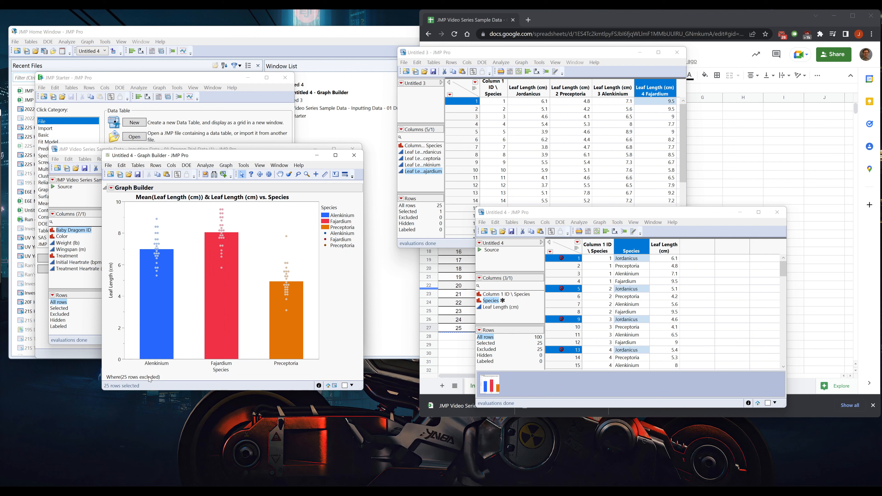
pyautogui.click(111, 188)
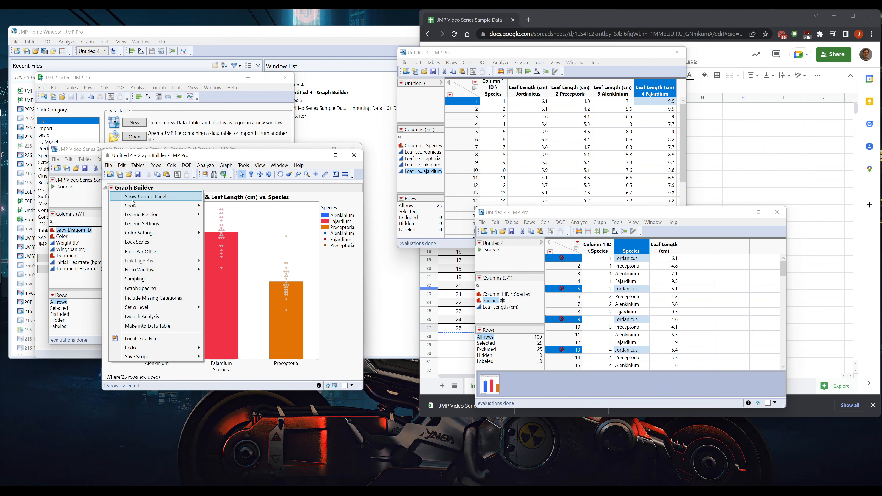
pyautogui.click(132, 195)
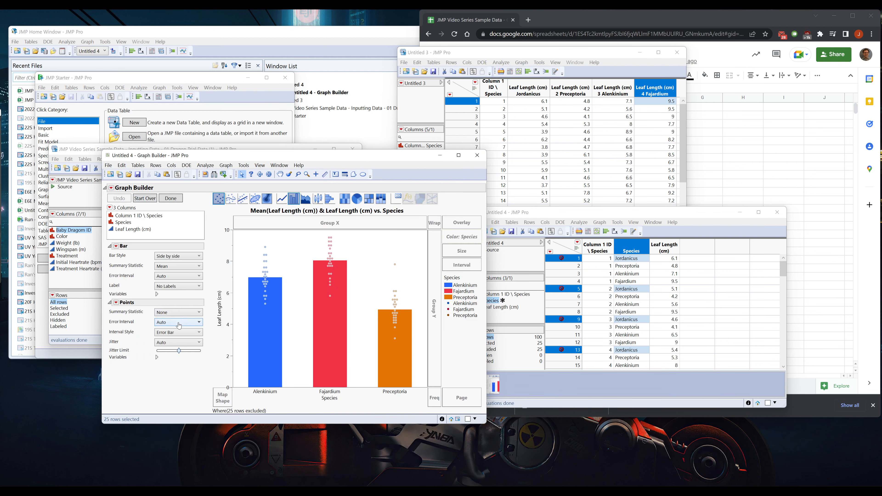
pyautogui.click(185, 270)
pyautogui.click(184, 270)
pyautogui.click(172, 276)
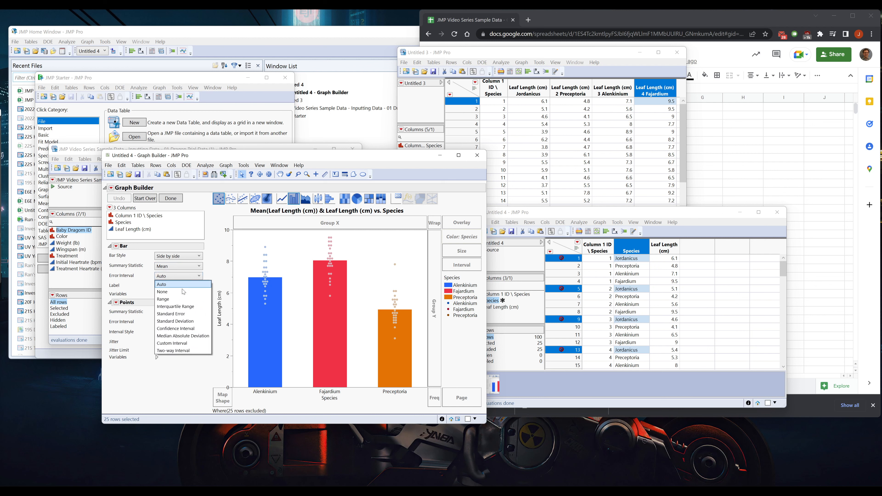
pyautogui.click(192, 322)
pyautogui.click(330, 324)
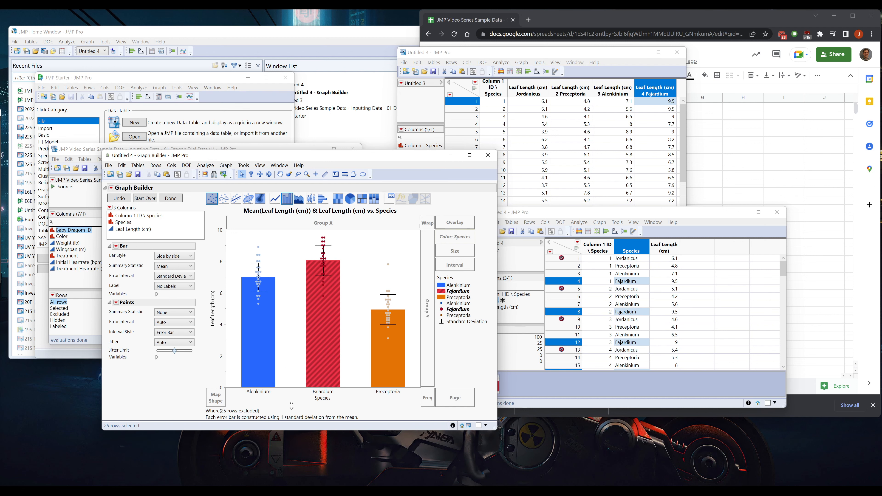
pyautogui.click(178, 198)
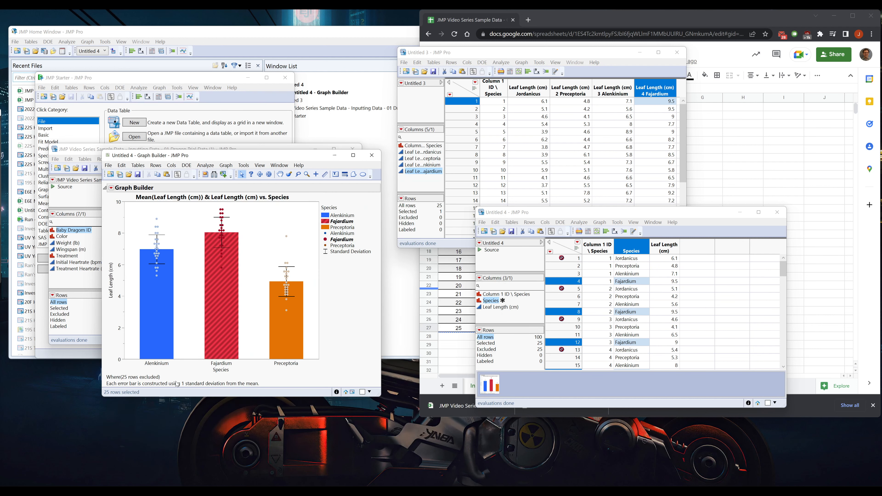
pyautogui.click(310, 218)
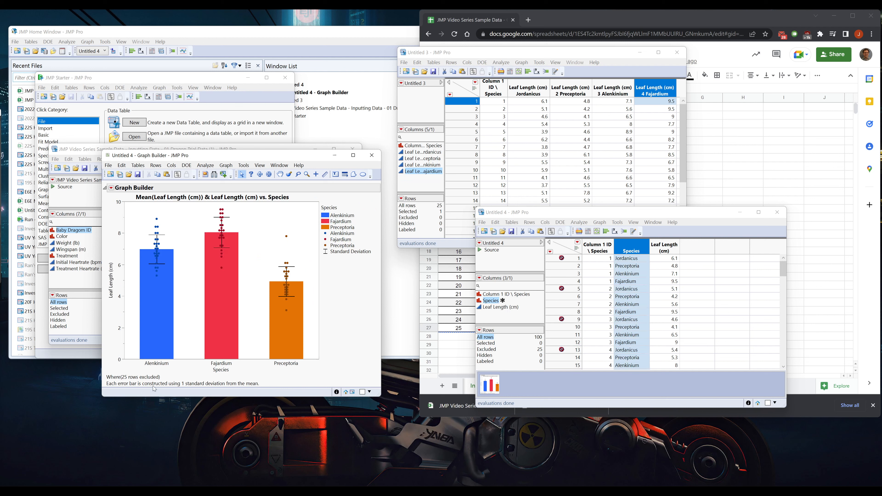
# Step: Turn off the footer below the leaf length graph
pyautogui.keyDown('alt'); pyautogui.click(111, 189); pyautogui.keyUp('alt')
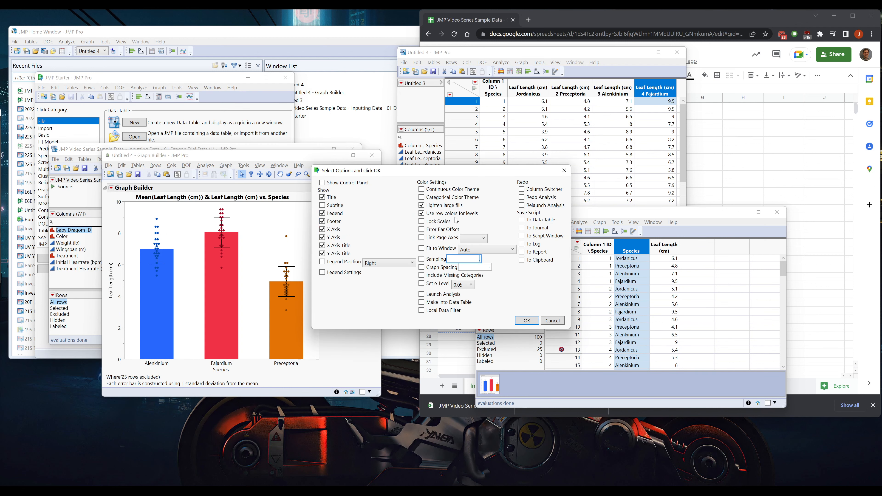
pyautogui.click(330, 221)
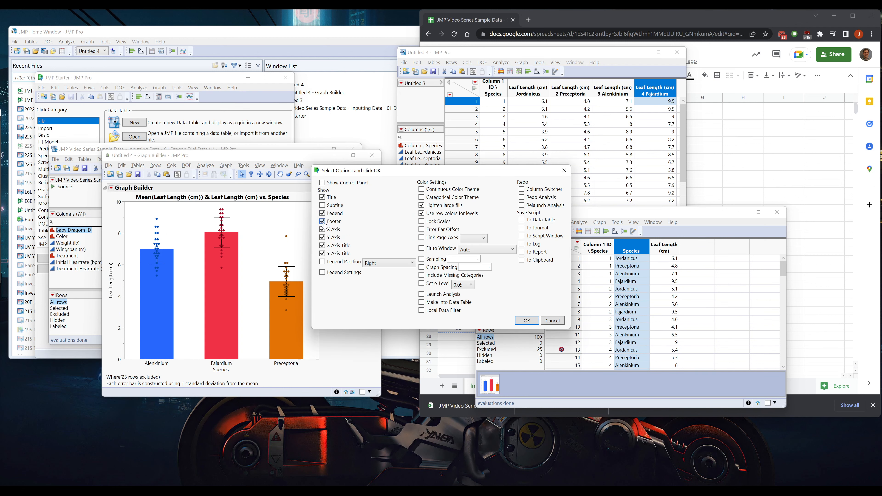
pyautogui.click(527, 320)
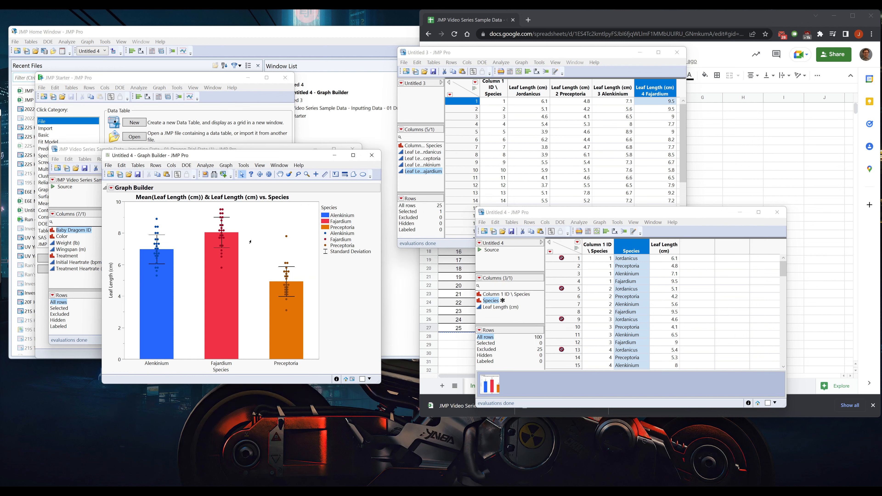
# Step: Select all Jordanicus rows by matching cells, unexclude them, and clear the row selection
pyautogui.click(634, 259)
pyautogui.rightClick(634, 259)
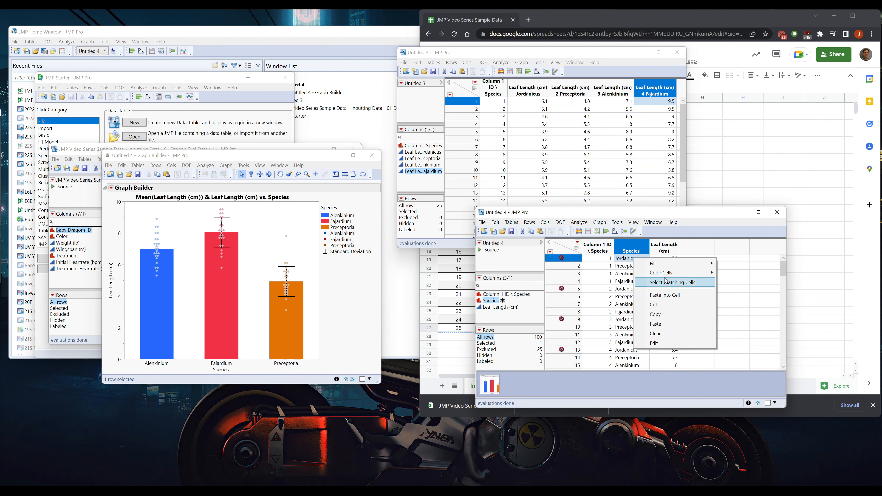
pyautogui.click(664, 283)
pyautogui.click(551, 255)
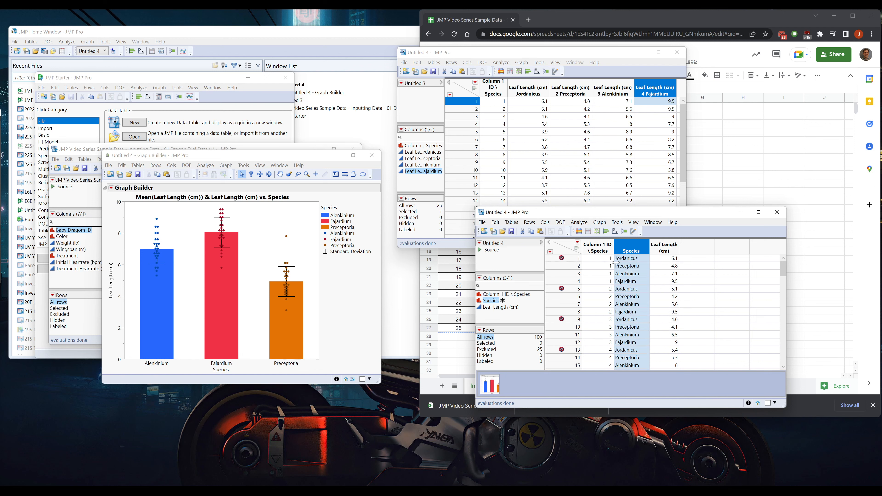
pyautogui.click(633, 259)
pyautogui.rightClick(633, 259)
pyautogui.click(559, 251)
pyautogui.click(632, 258)
pyautogui.rightClick(633, 258)
pyautogui.click(651, 283)
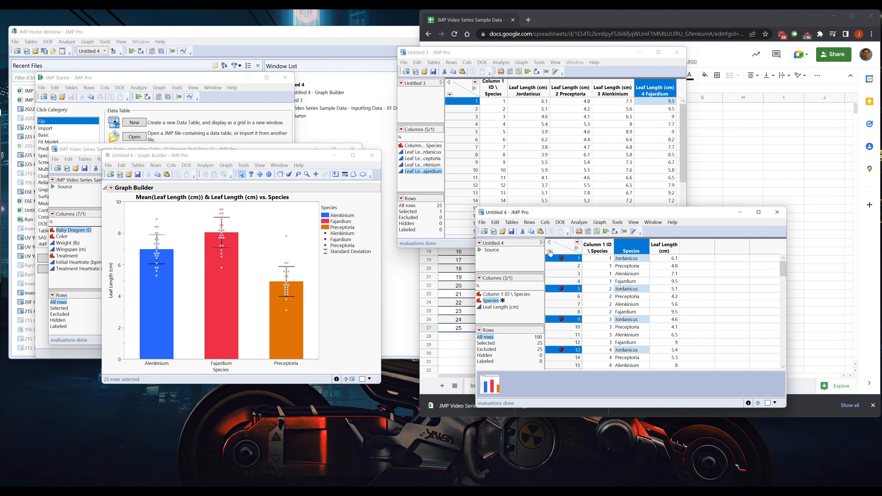
pyautogui.rightClick(549, 258)
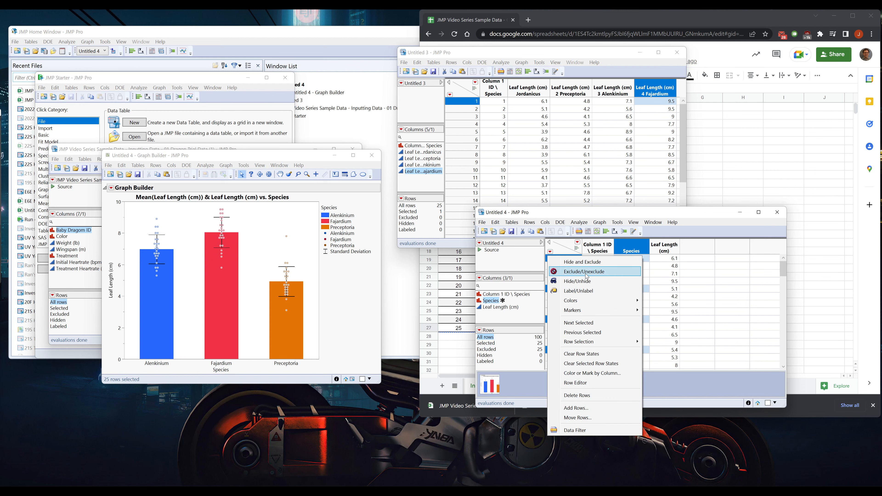
pyautogui.click(587, 272)
pyautogui.click(262, 221)
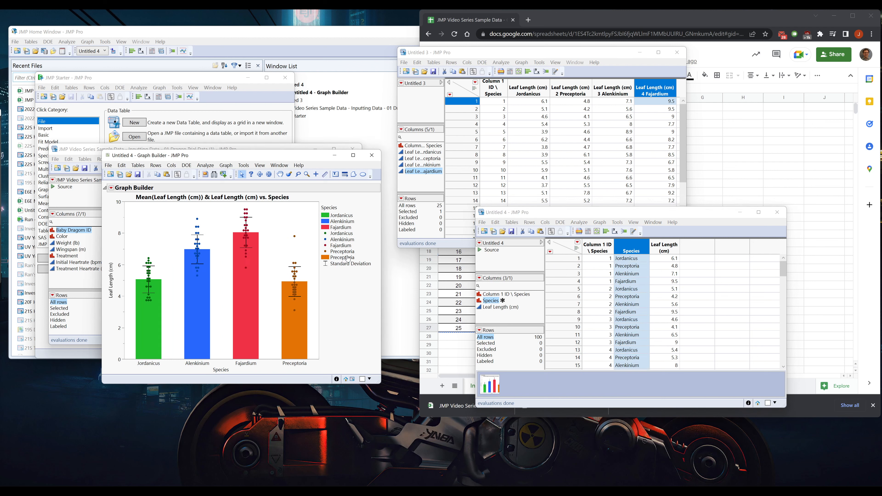
# Step: Move the Untitled 3 table window aside and bring the Untitled 4 table to the front
pyautogui.moveTo(513, 54); pyautogui.dragTo(476, 58)
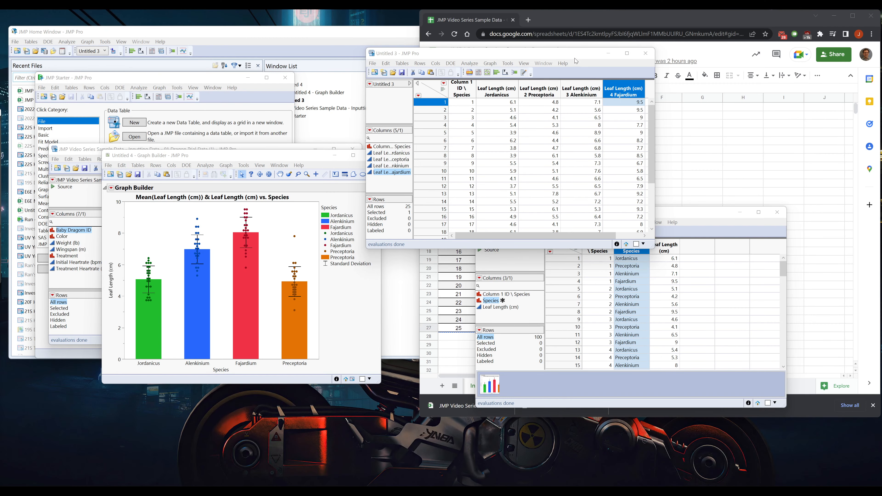
pyautogui.click(572, 56)
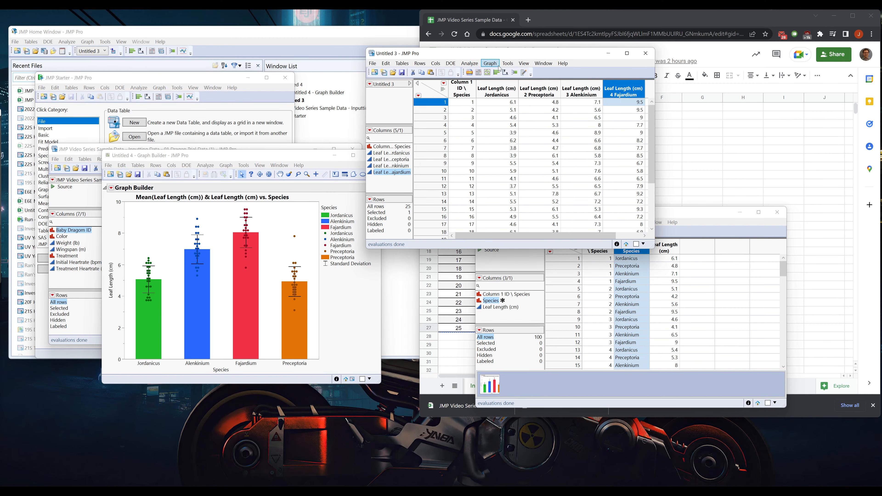
pyautogui.click(694, 216)
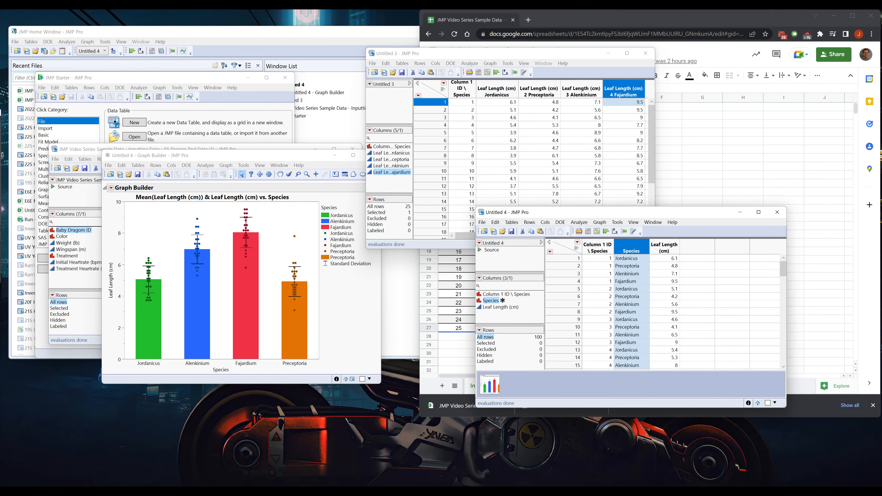
# Step: Open Recode for the Species column in Untitled 4 and set the output to a new column named Generic Species
pyautogui.rightClick(625, 248)
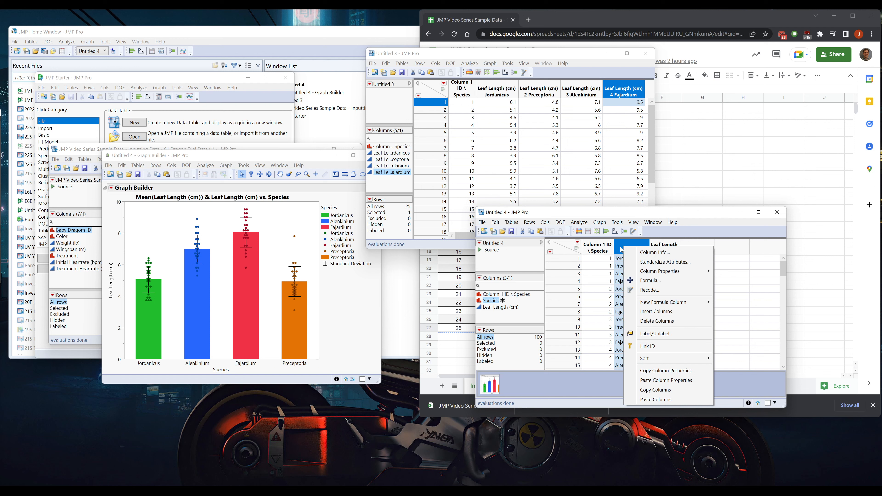
pyautogui.click(656, 290)
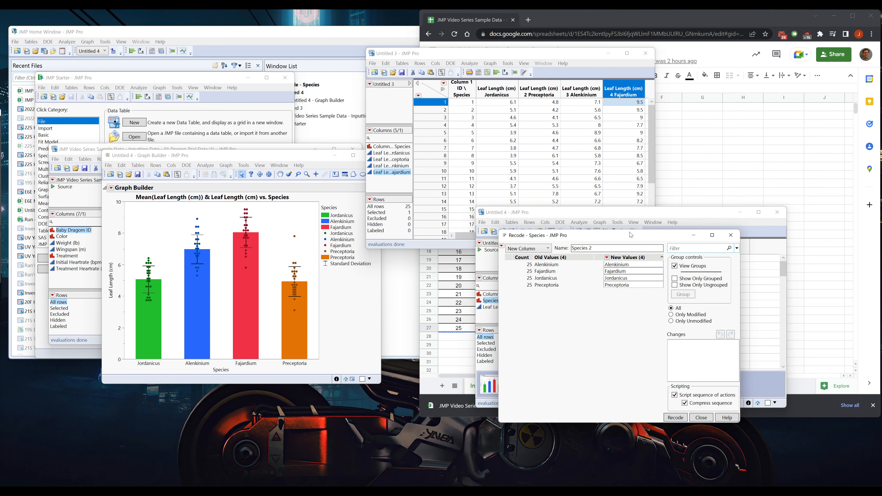
pyautogui.moveTo(585, 240); pyautogui.dragTo(301, 222)
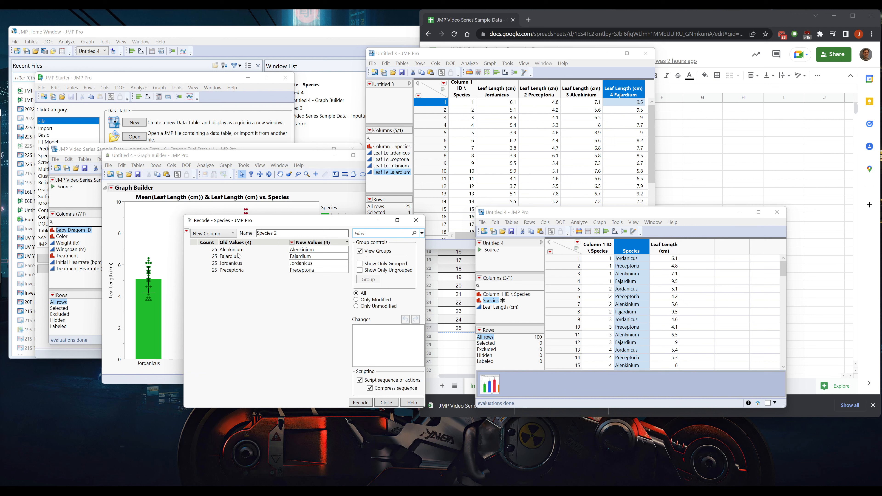
pyautogui.click(212, 233)
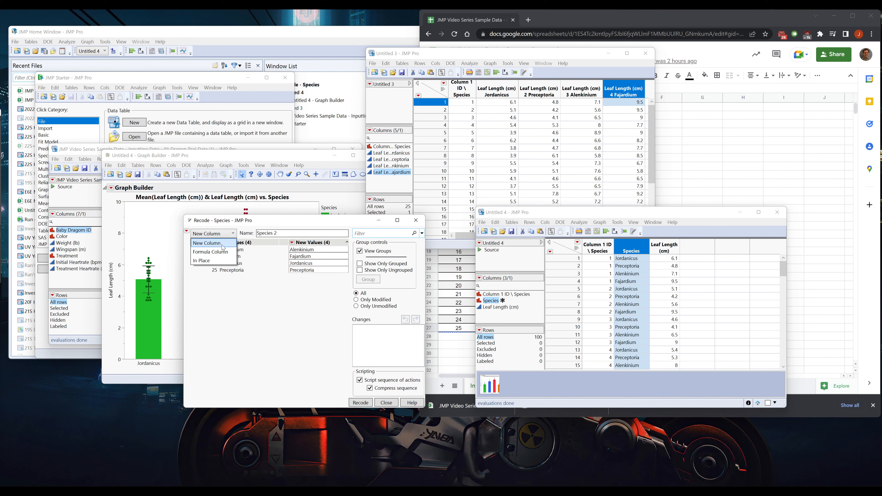
pyautogui.click(213, 261)
pyautogui.click(203, 234)
pyautogui.click(207, 243)
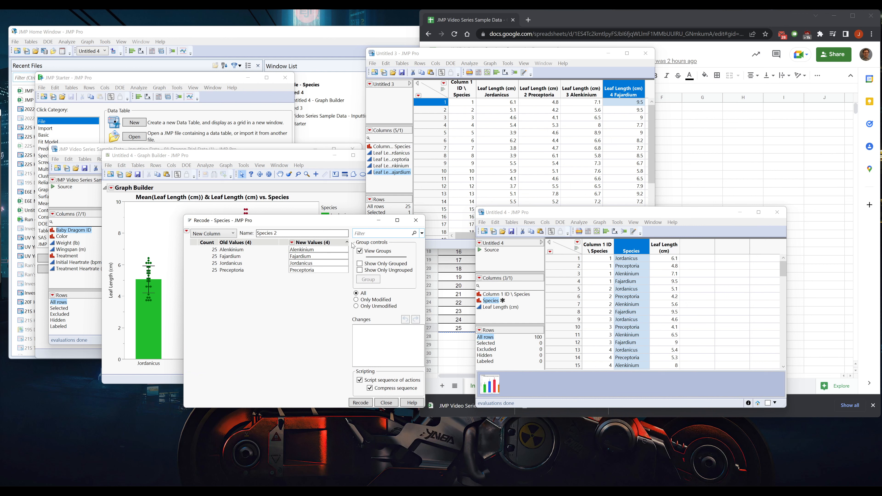
pyautogui.click(304, 234)
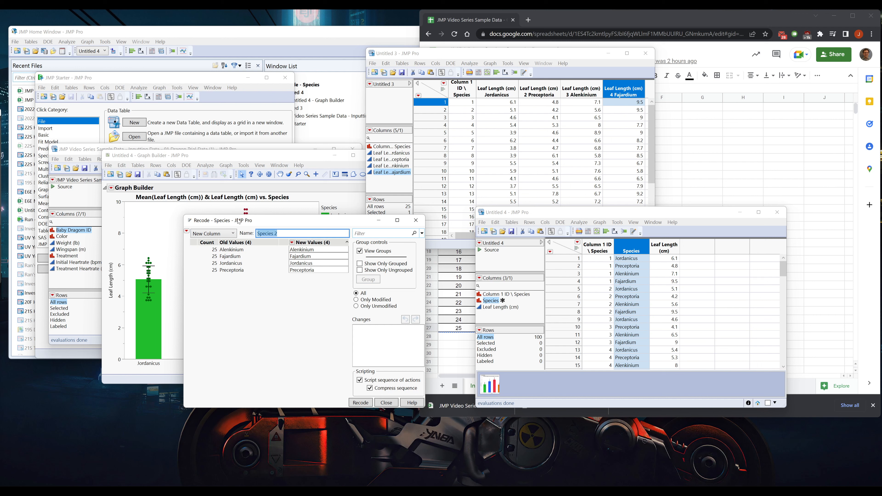
pyautogui.write('A')
pyautogui.write('eneric Species')
# Step: Recode Alenkinium, Fajardium, Jordanicus and Preceptoria as Species A, Species B, Species C and Species D, and apply the recode
pyautogui.press('Tab')
pyautogui.press('Tab')
pyautogui.write('Species A')
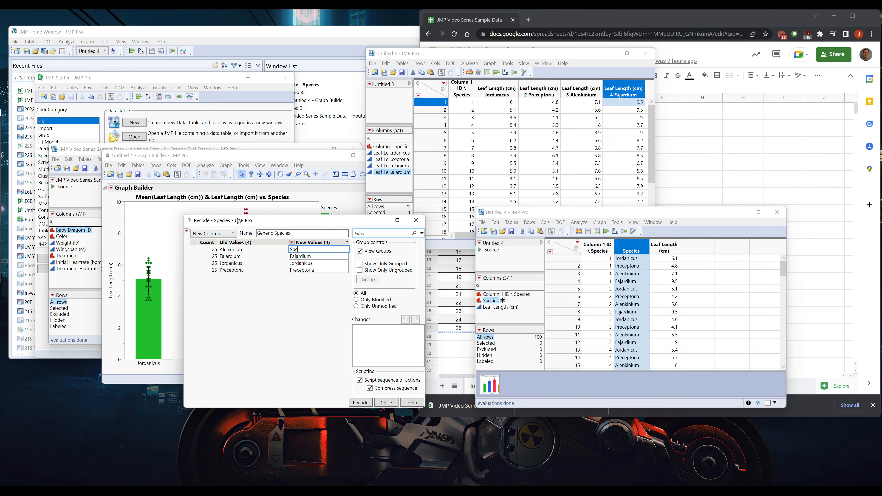
pyautogui.press('Return')
pyautogui.write('Species B')
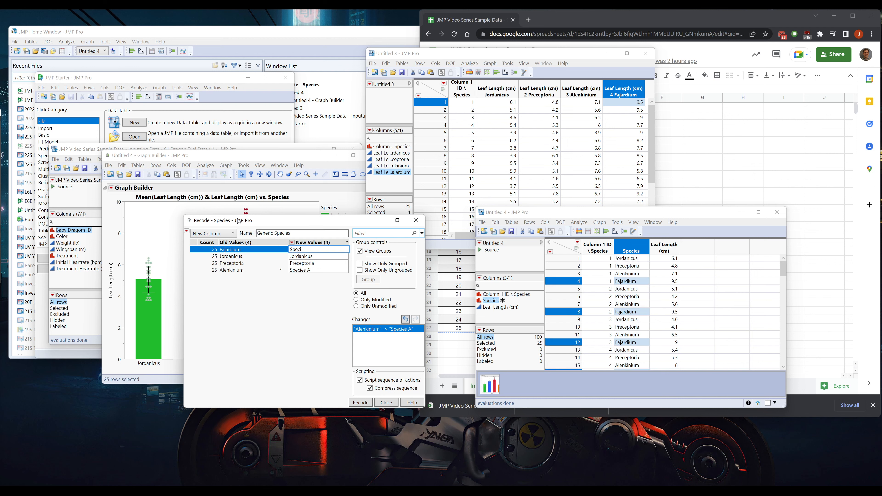
pyautogui.press('Return')
pyautogui.write('Specie')
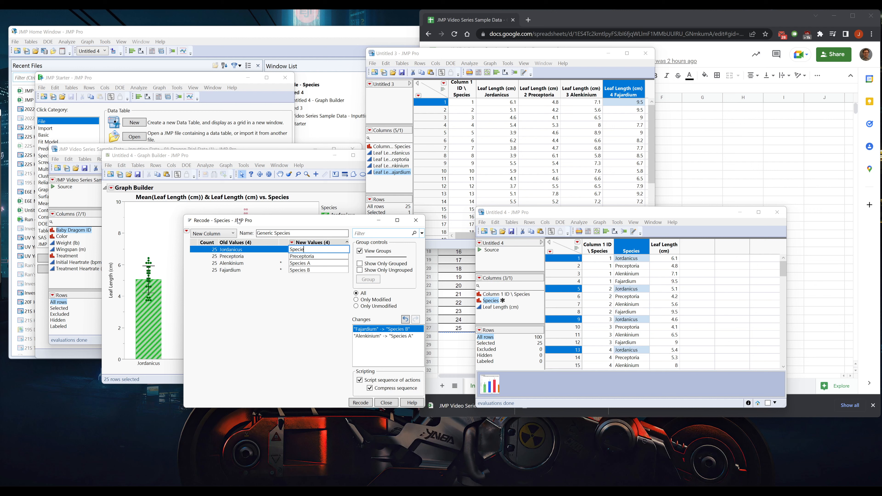
pyautogui.write('s C')
pyautogui.press('Return')
pyautogui.write('Spe')
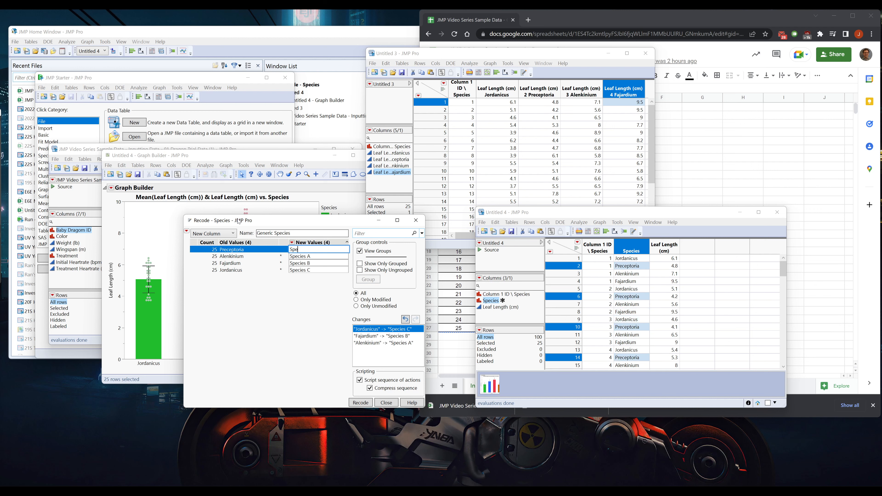
pyautogui.write('cies D')
pyautogui.press('Return')
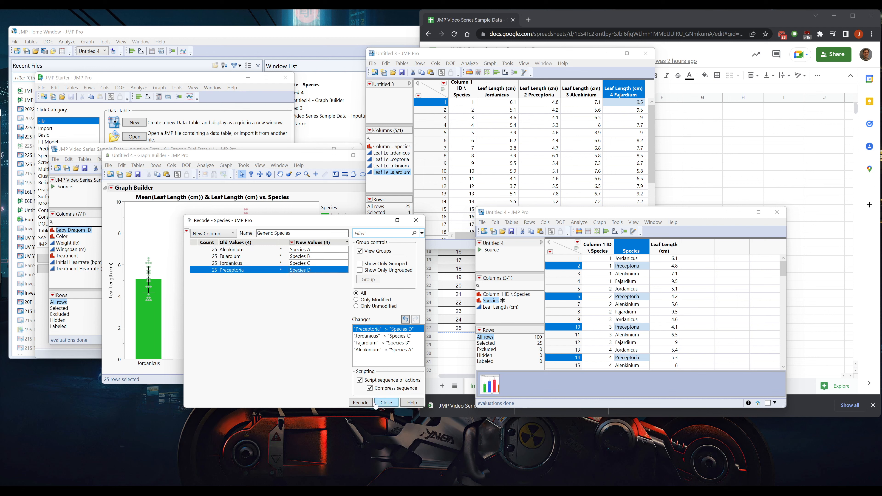
pyautogui.click(360, 403)
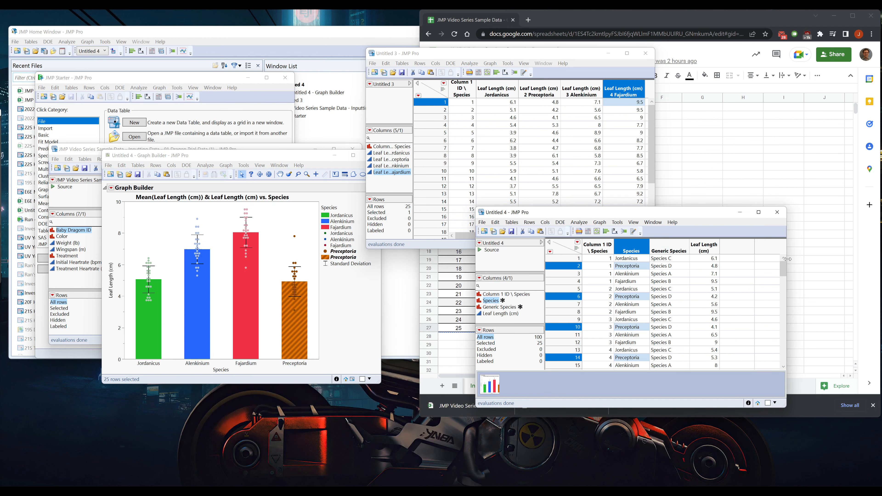
# Step: Delete the Generic Species column from the Untitled 4 table
pyautogui.click(667, 245)
pyautogui.rightClick(668, 244)
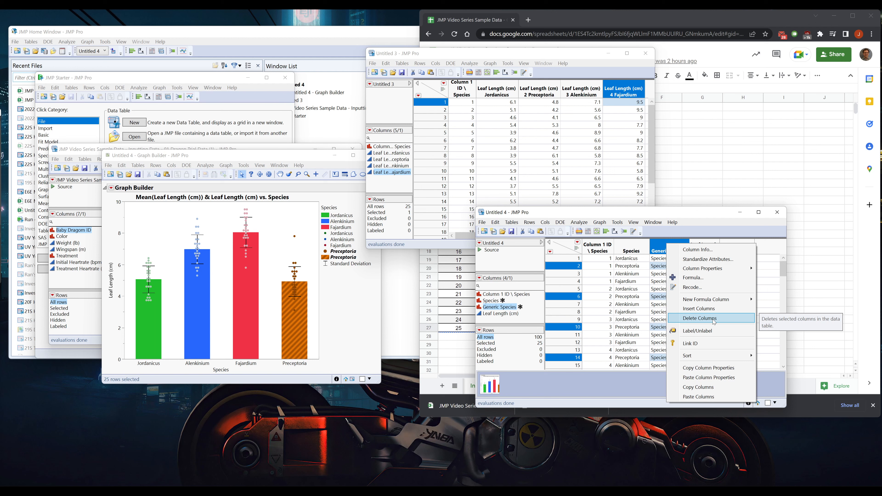
pyautogui.click(699, 318)
# Step: Open Recode again for the Species column and move its window off the table's data
pyautogui.rightClick(624, 247)
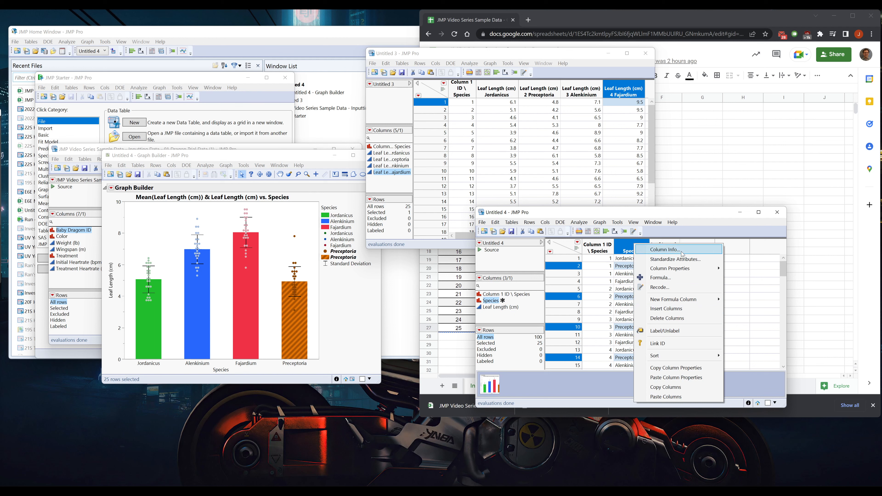
pyautogui.click(671, 288)
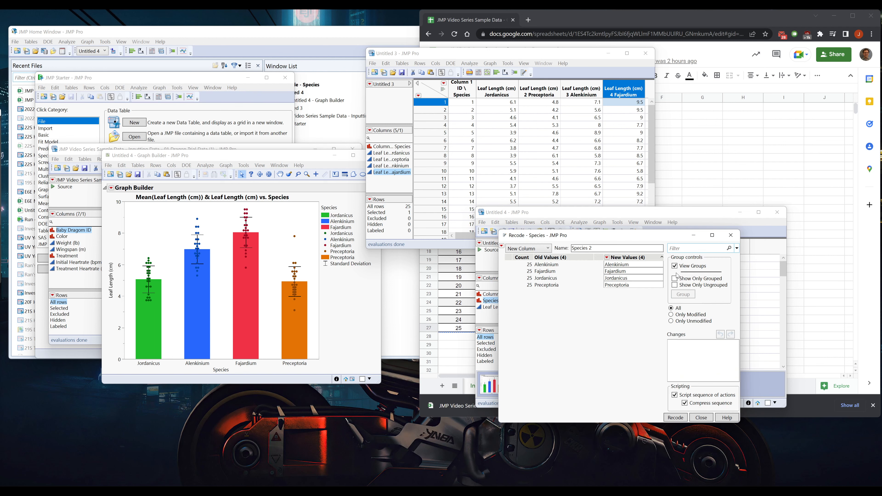
pyautogui.click(607, 257)
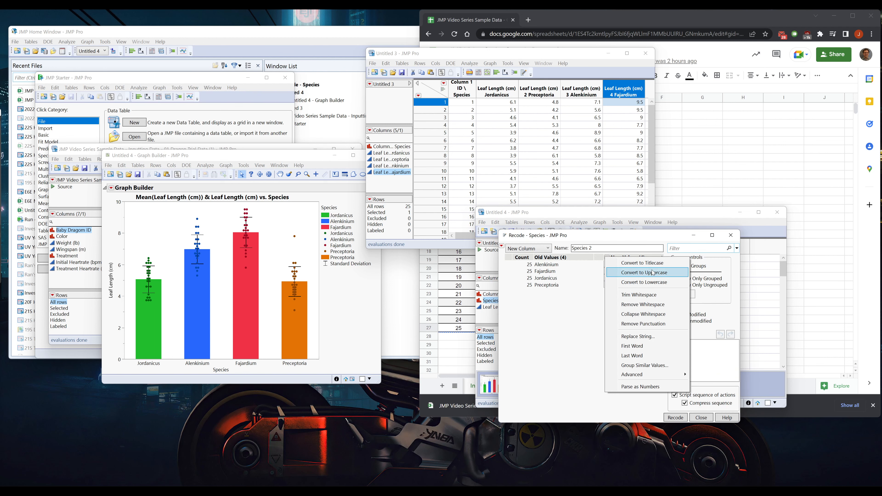
pyautogui.click(656, 241)
pyautogui.moveTo(656, 242); pyautogui.dragTo(422, 224)
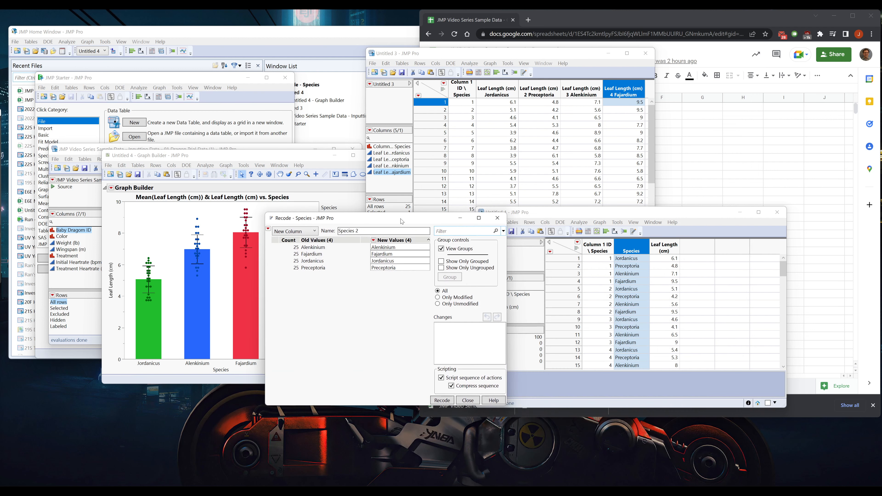
# Step: Try converting the new Species values to lowercase, titlecase, uppercase, and titlecase again in Recode
pyautogui.click(374, 241)
pyautogui.click(415, 264)
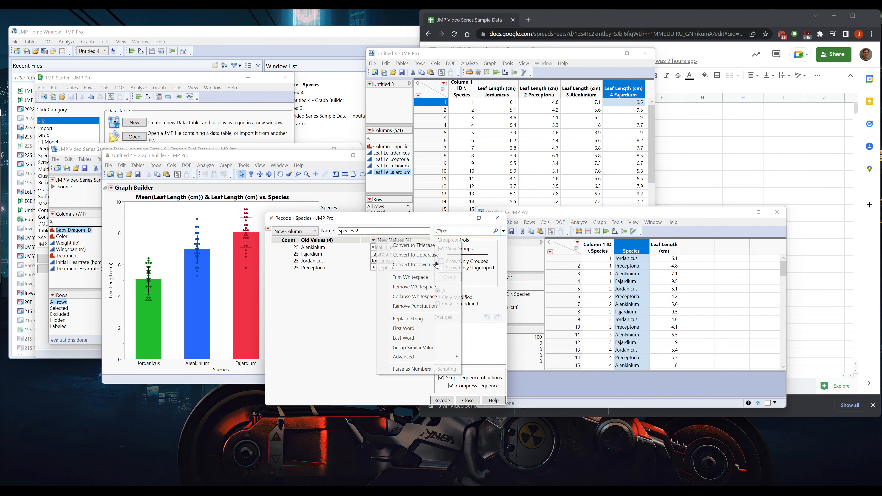
pyautogui.click(373, 241)
pyautogui.click(412, 247)
pyautogui.click(373, 241)
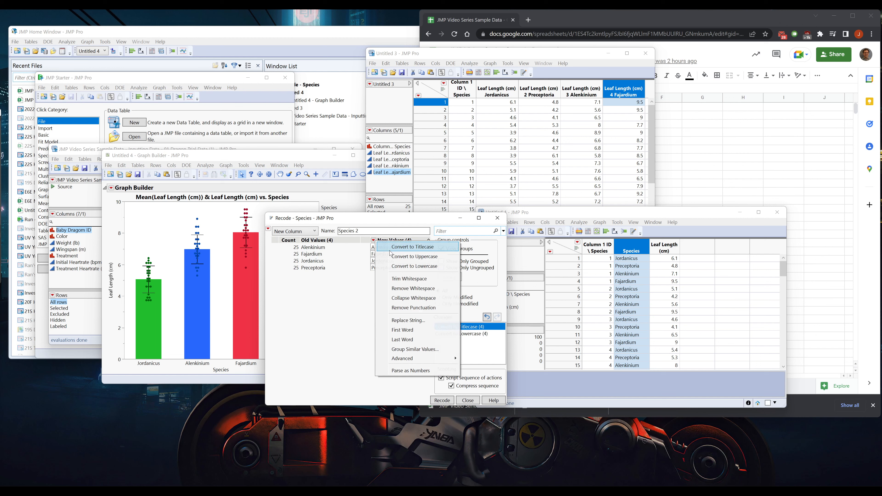
pyautogui.click(374, 240)
pyautogui.click(373, 241)
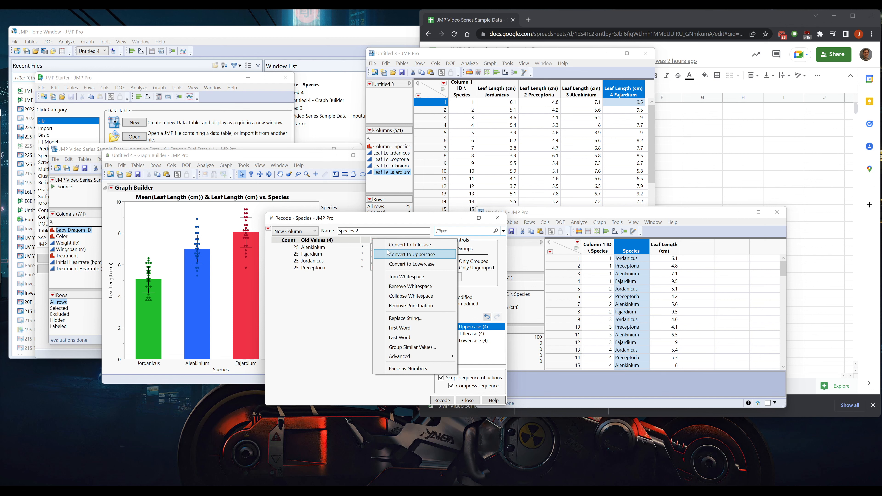
pyautogui.click(386, 251)
pyautogui.click(374, 241)
pyautogui.click(393, 248)
# Step: Close the Species recode and discard the unsaved case conversions
pyautogui.click(374, 240)
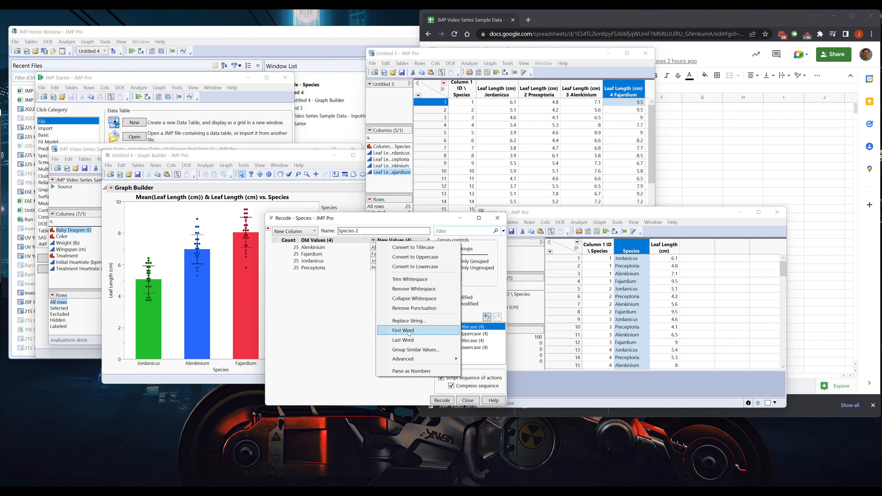
pyautogui.click(355, 335)
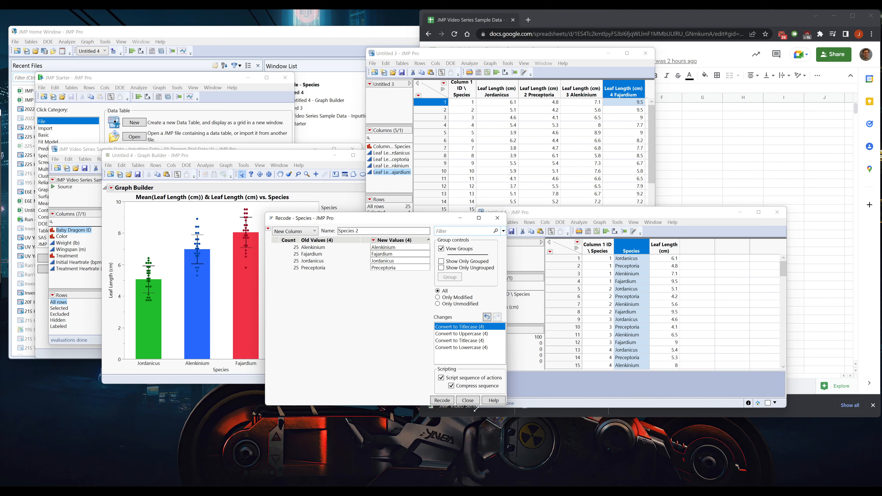
pyautogui.click(473, 402)
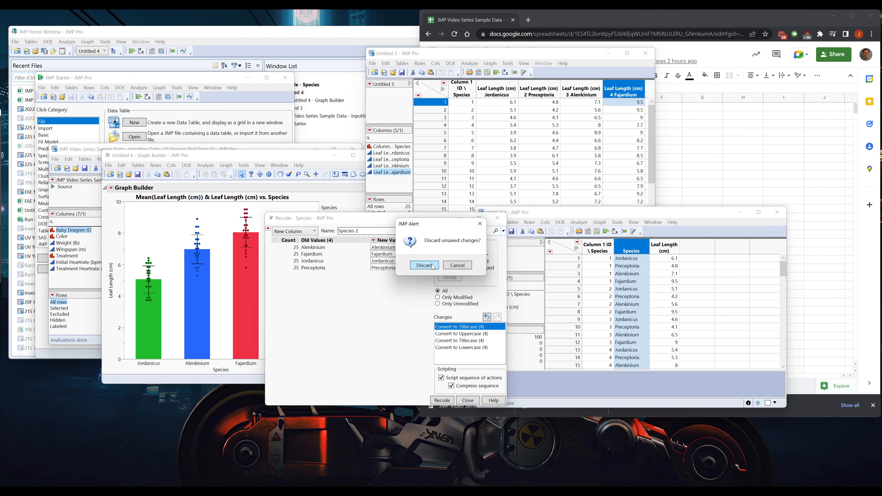
pyautogui.click(424, 265)
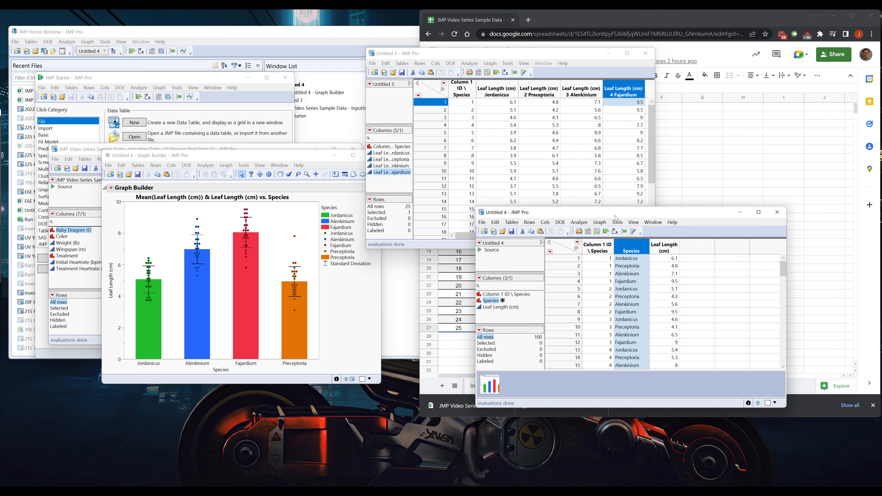
# Step: Bring the Untitled 4 Graph Builder window to the front and reposition it beside the browser window
pyautogui.click(244, 159)
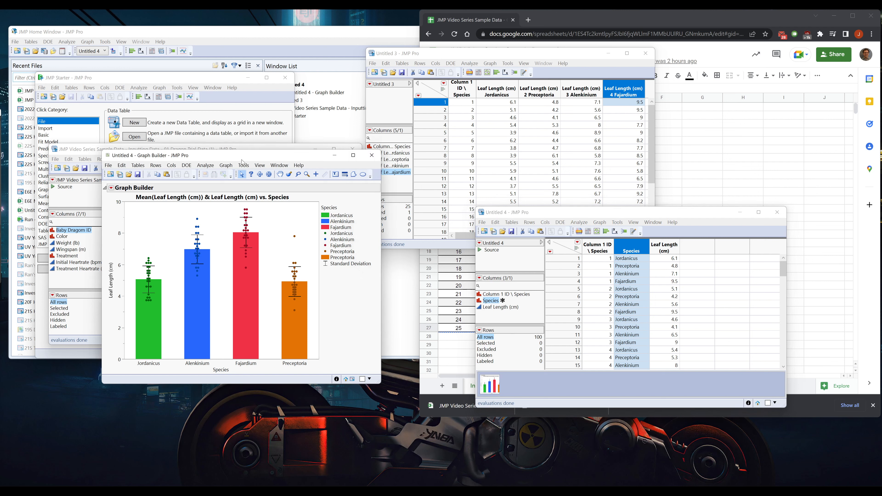
pyautogui.moveTo(270, 159); pyautogui.dragTo(289, 164)
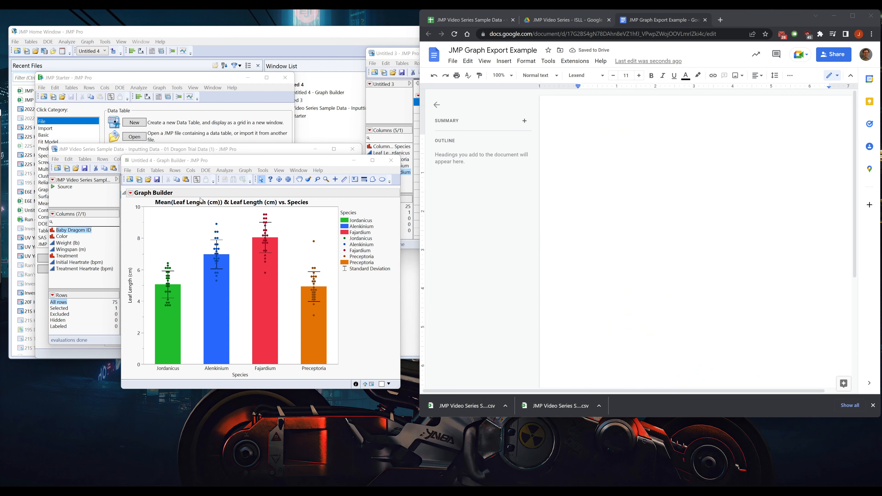
pyautogui.click(317, 161)
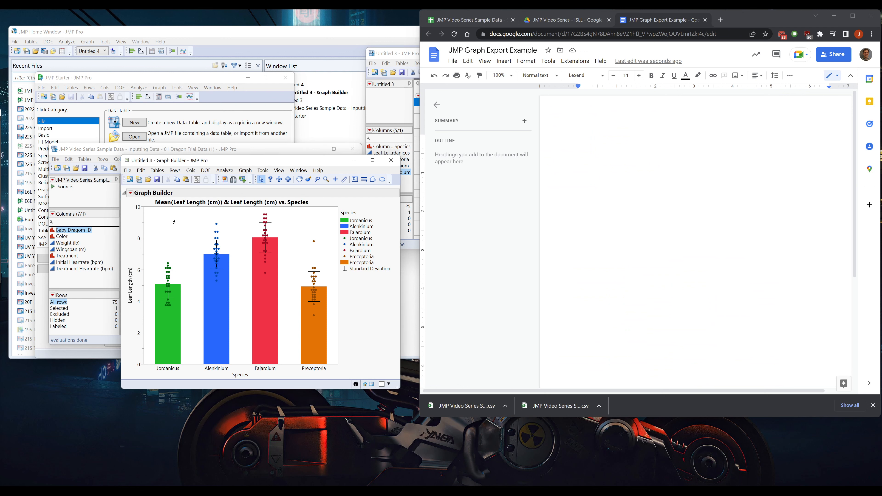
pyautogui.click(127, 170)
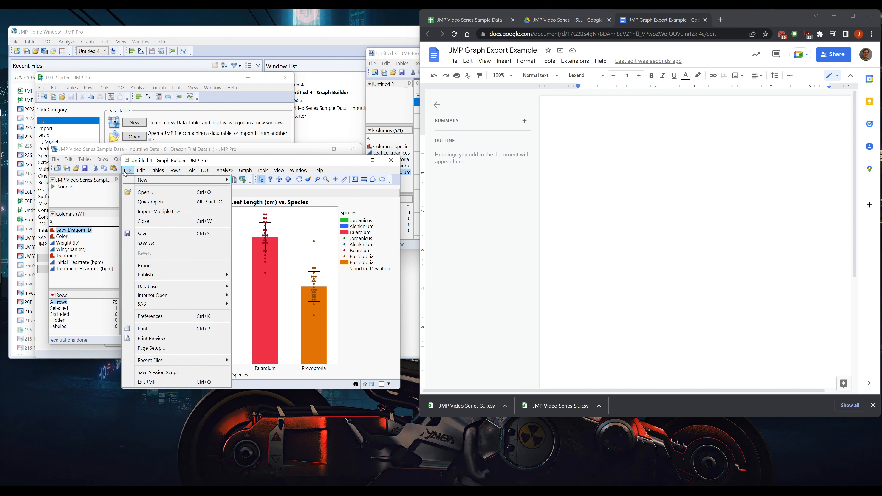
pyautogui.click(164, 265)
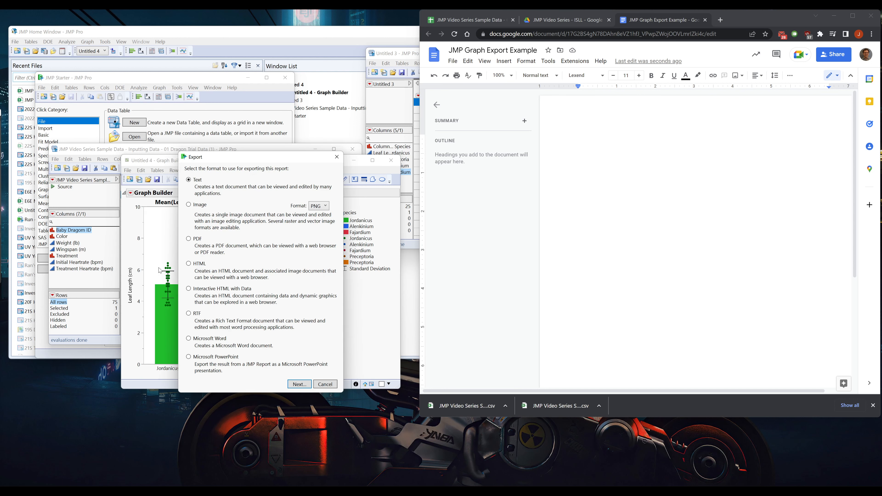
pyautogui.click(195, 210)
pyautogui.click(326, 384)
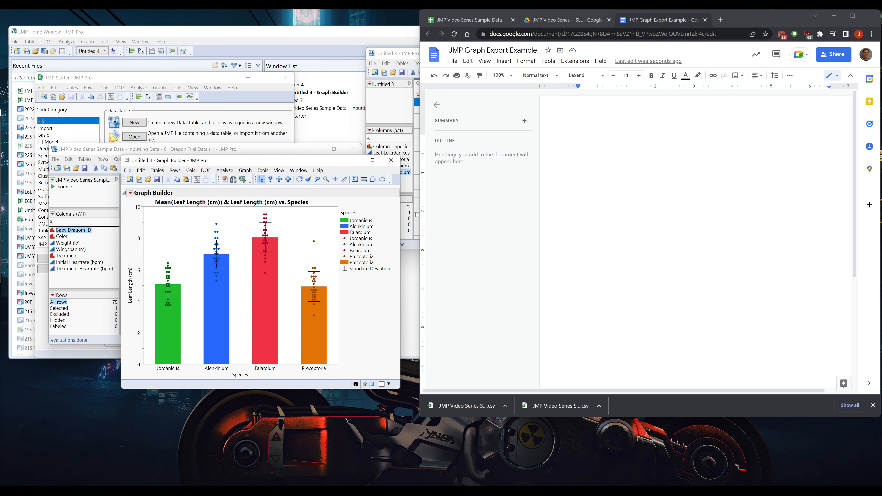
# Step: Turn off the title above the leaf length graph
pyautogui.keyDown('alt'); pyautogui.click(131, 193); pyautogui.keyUp('alt')
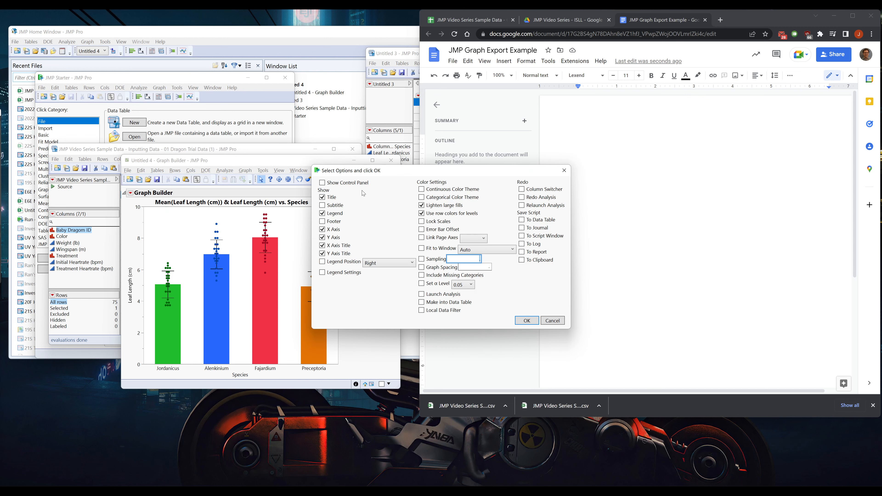
pyautogui.click(322, 197)
pyautogui.click(531, 321)
# Step: Hide the four species point entries and the Standard Deviation entry from the graph legend, keeping only the four colored bar entries
pyautogui.doubleClick(356, 217)
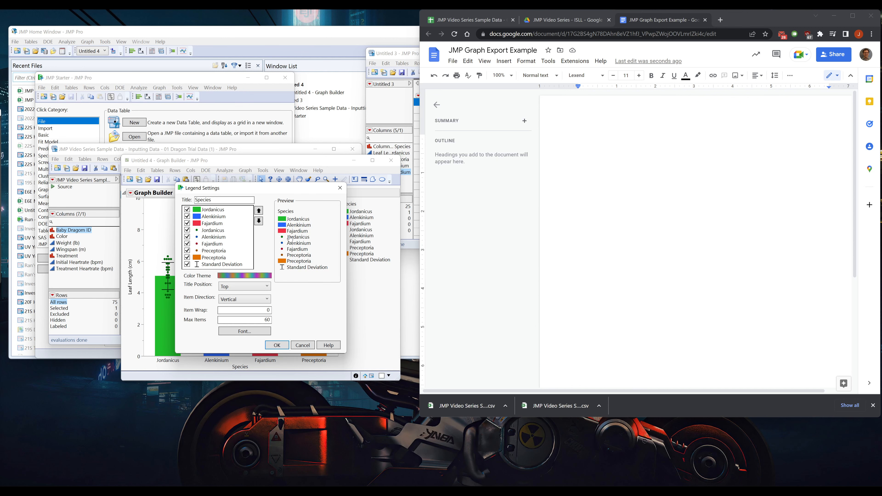
pyautogui.click(187, 230)
pyautogui.click(188, 237)
pyautogui.click(187, 244)
pyautogui.click(187, 250)
pyautogui.click(187, 265)
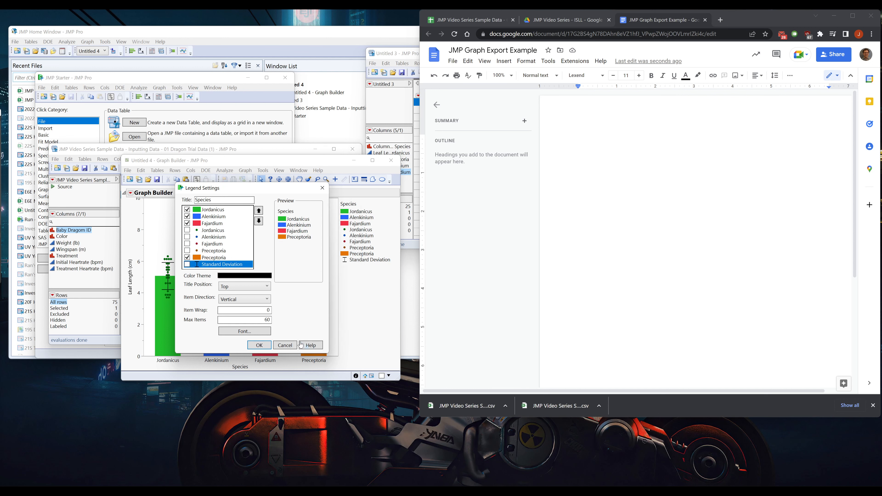
pyautogui.click(259, 346)
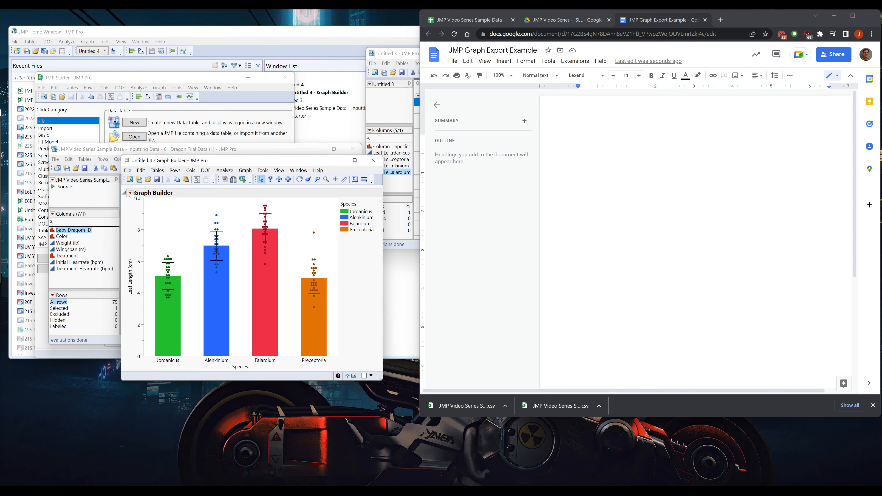
# Step: Copy the graph, paste it into the JMP Graph Export Example document in Google Docs, and reduce the pasted image very slightly
pyautogui.click(141, 170)
pyautogui.click(154, 212)
pyautogui.click(633, 191)
pyautogui.hotkey('ctrl', 'v')
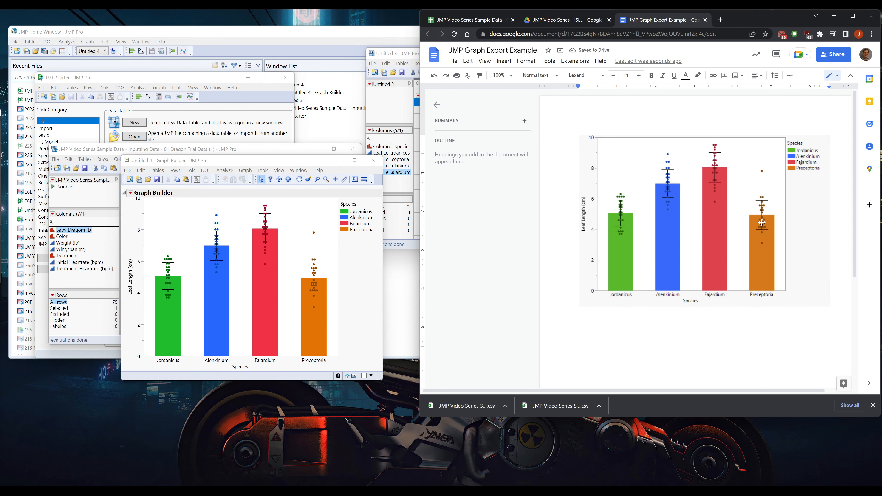
pyautogui.click(784, 206)
pyautogui.moveTo(831, 307)
pyautogui.mouseDown()
pyautogui.moveTo(837, 305)
pyautogui.moveTo(792, 260)
pyautogui.moveTo(795, 283)
pyautogui.moveTo(830, 306)
pyautogui.mouseUp()
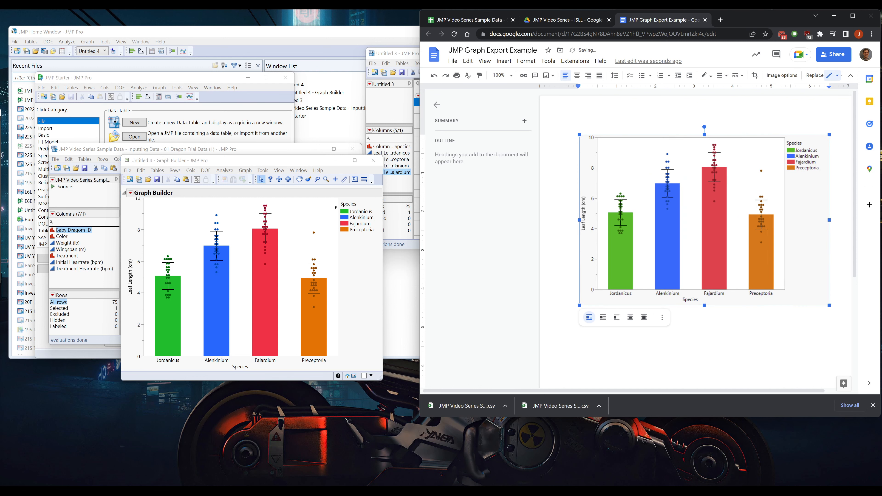
# Step: Export the JMP graph as a PNG image named Untitled 4 - Graph Builder to the Downloads folder
pyautogui.click(239, 161)
pyautogui.click(127, 171)
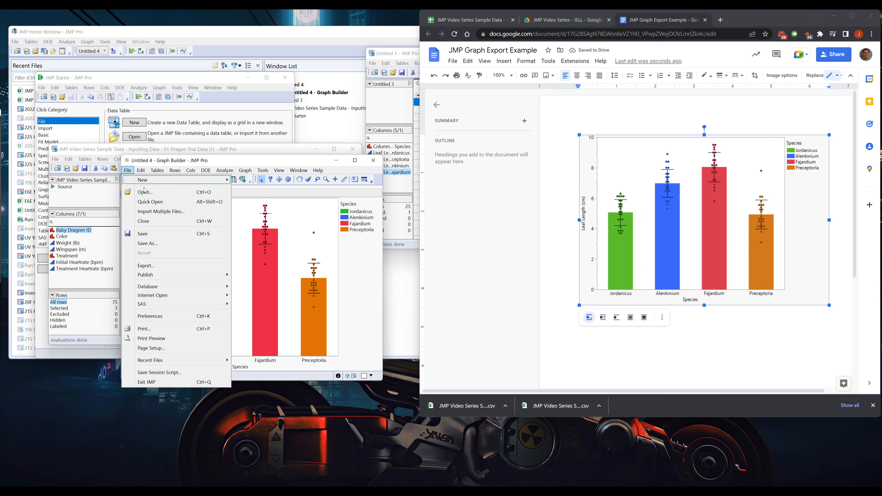
pyautogui.click(173, 266)
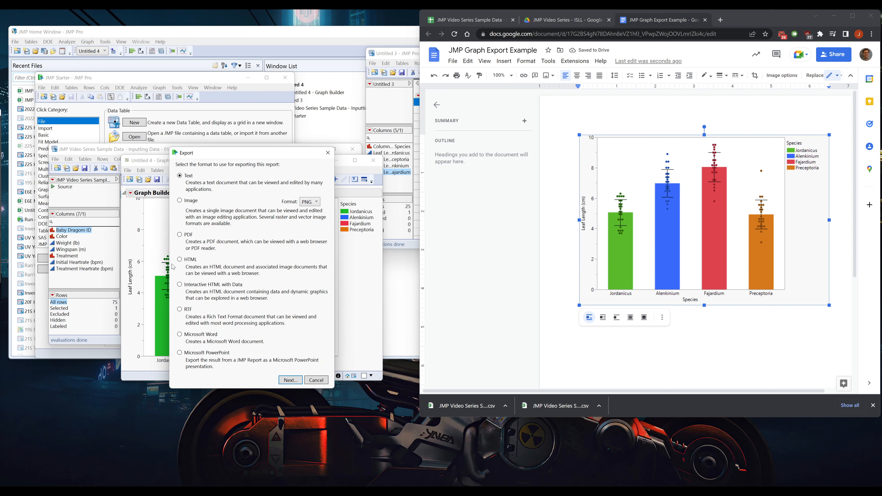
pyautogui.click(179, 201)
pyautogui.click(291, 381)
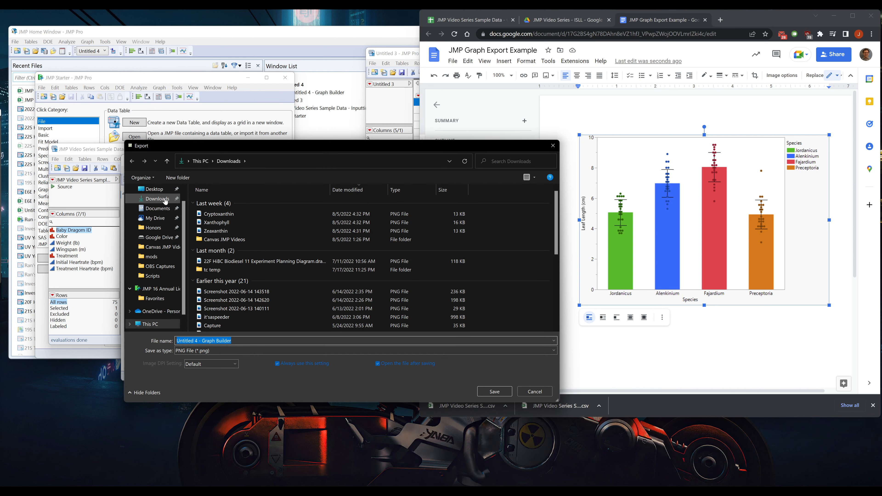
pyautogui.click(494, 392)
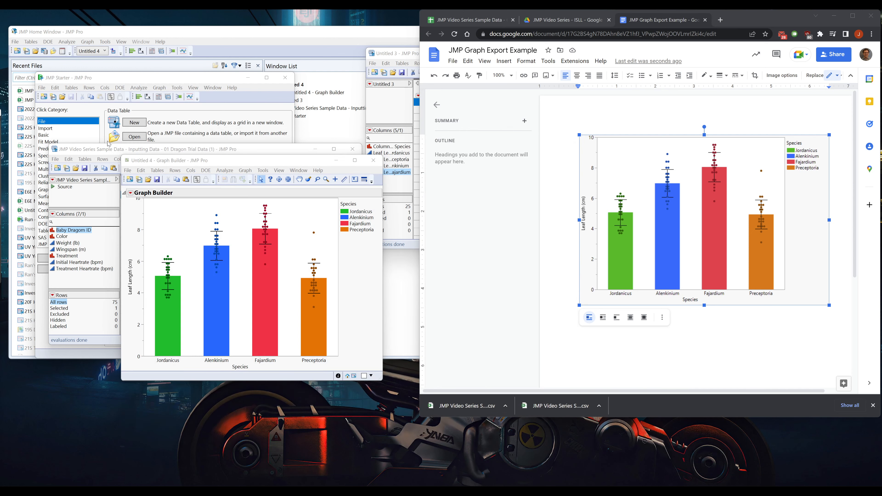
# Step: Inspect the exported PNG in an enlarged image viewer window and close the viewer
pyautogui.moveTo(529, 16); pyautogui.dragTo(311, 165)
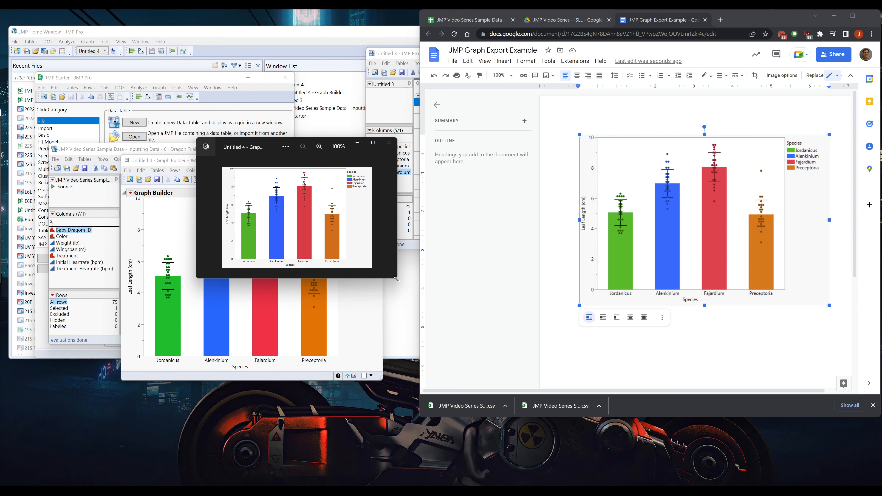
pyautogui.moveTo(397, 280); pyautogui.dragTo(554, 396)
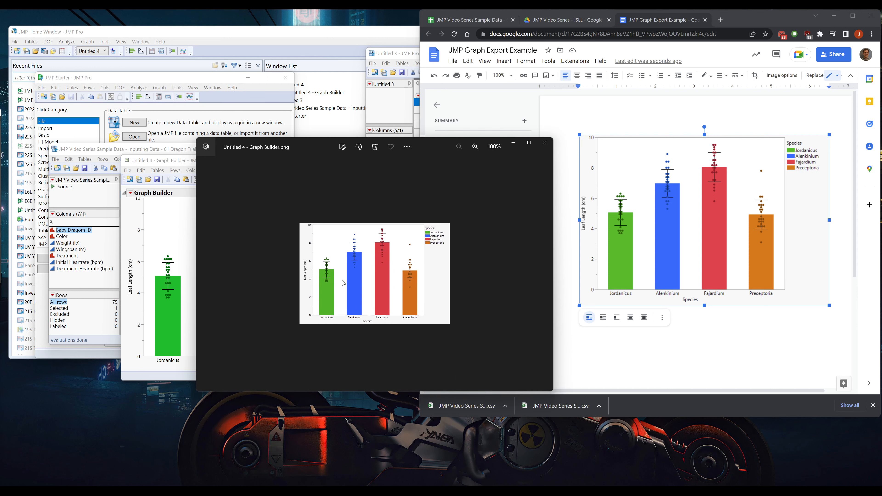
pyautogui.click(544, 144)
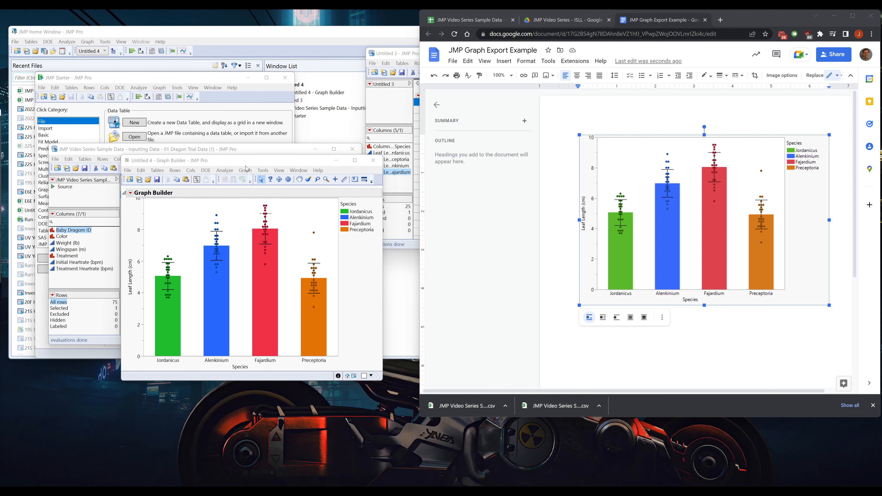
# Step: Enlarge the Graph Builder window, copy the graph, and paste it on a new line below the first graph in the document
pyautogui.moveTo(381, 381); pyautogui.dragTo(415, 416)
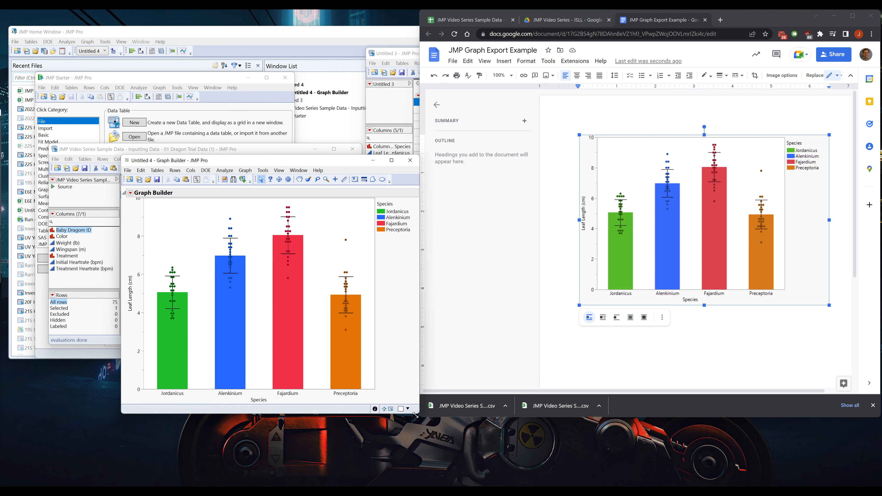
pyautogui.click(140, 171)
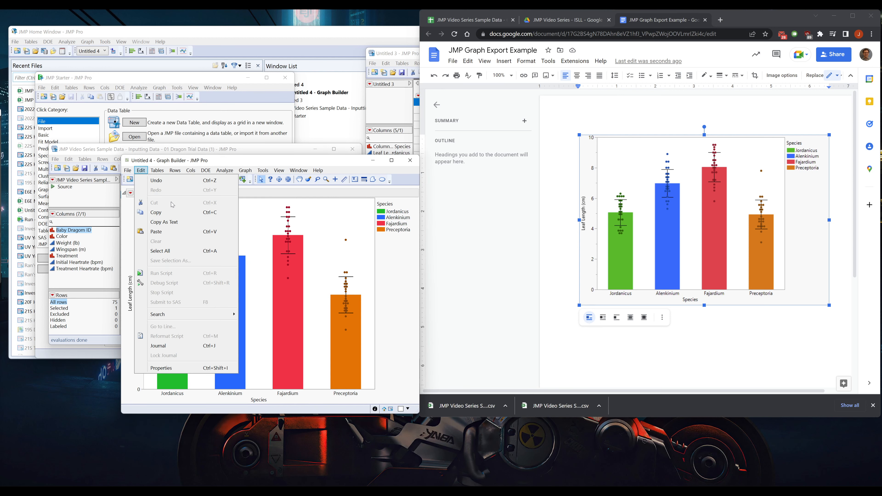
pyautogui.click(171, 213)
pyautogui.click(615, 240)
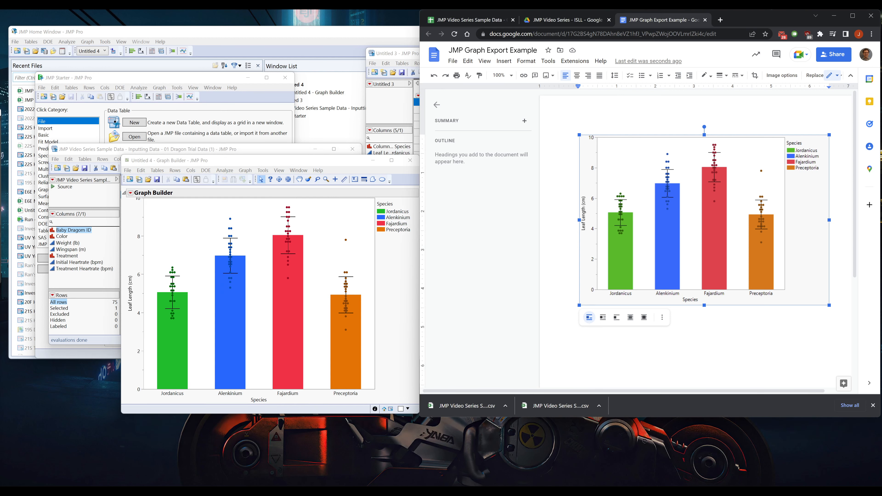
pyautogui.press('Right')
pyautogui.press('Return')
pyautogui.hotkey('ctrl', 'v')
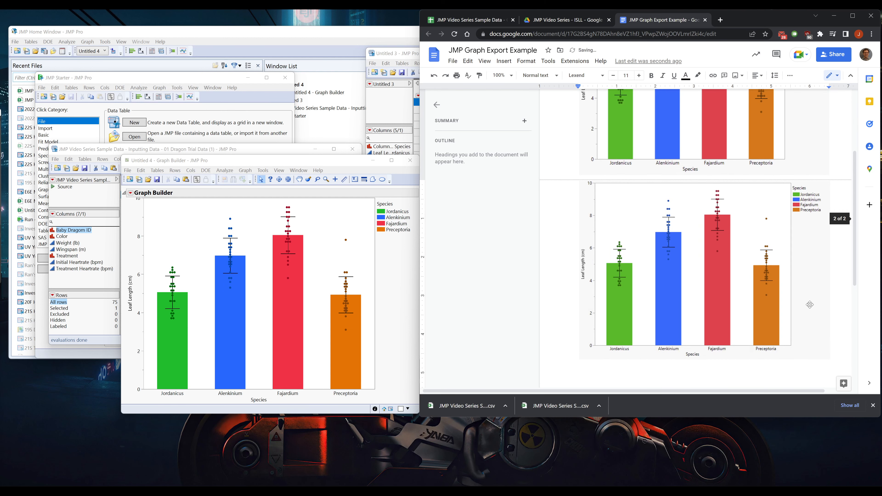
# Step: Delete the second pasted graph from the document and replace it with a fresh copy of the enlarged JMP graph
pyautogui.click(705, 274)
pyautogui.press('Delete')
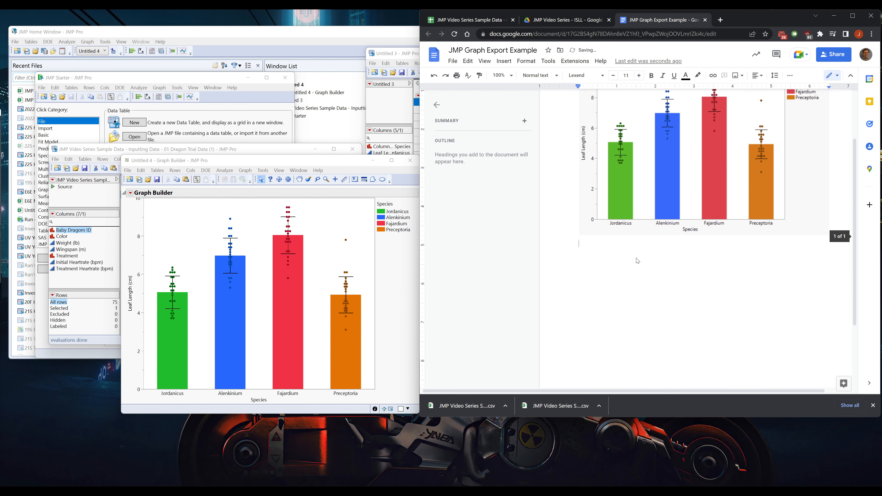
pyautogui.scroll(2, 638, 260)
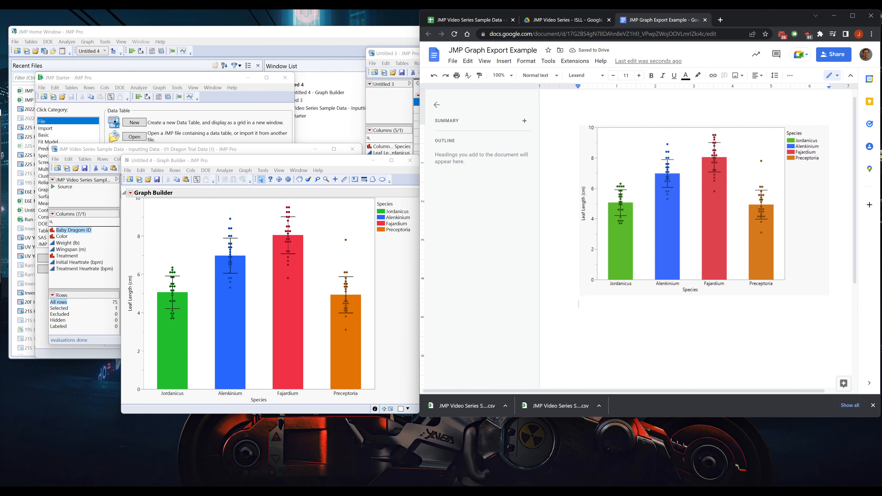
pyautogui.scroll(-3, 638, 226)
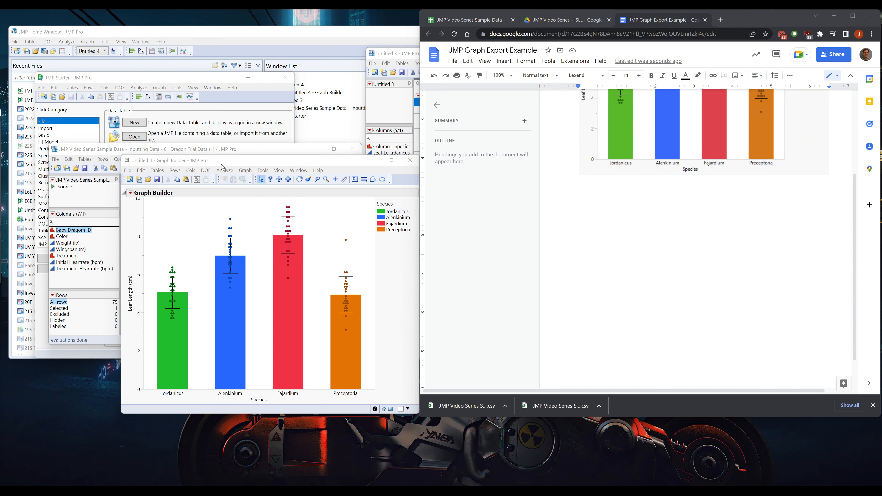
pyautogui.click(141, 170)
pyautogui.click(157, 212)
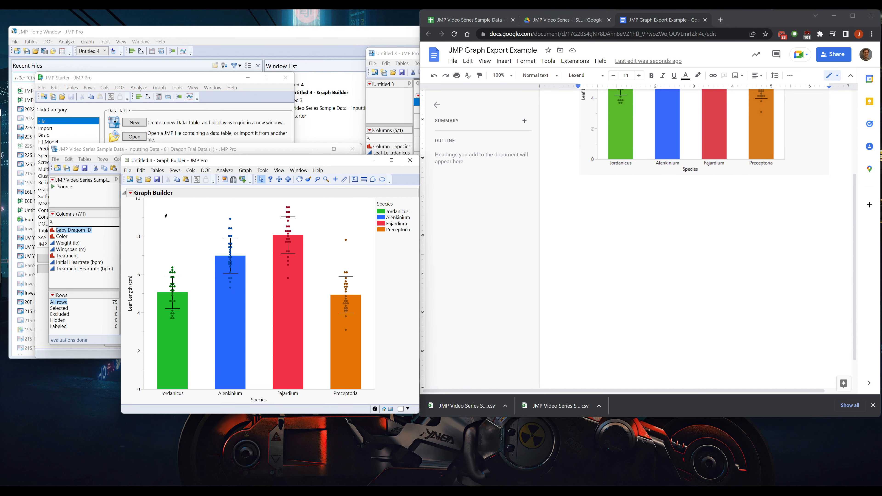
pyautogui.click(663, 226)
pyautogui.hotkey('ctrl', 'v')
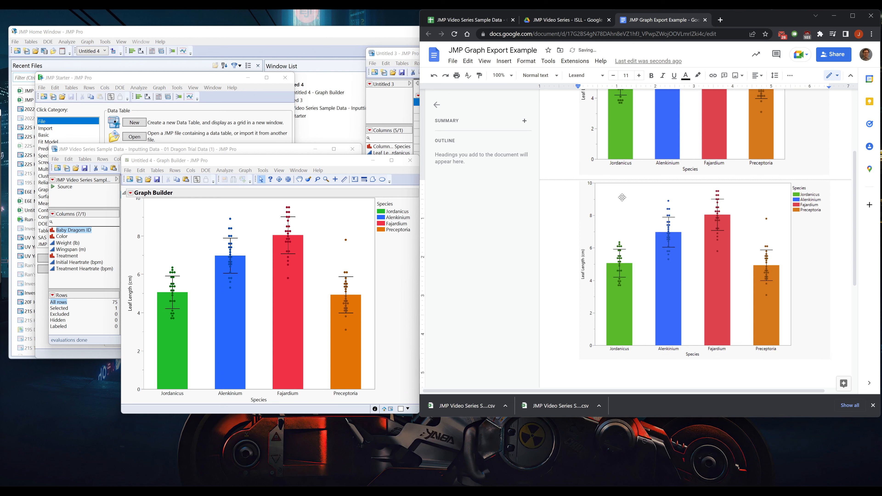
# Step: Compare the two pasted graphs and shrink the second one proportionally to about 5.4 inches wide
pyautogui.scroll(3, 720, 264)
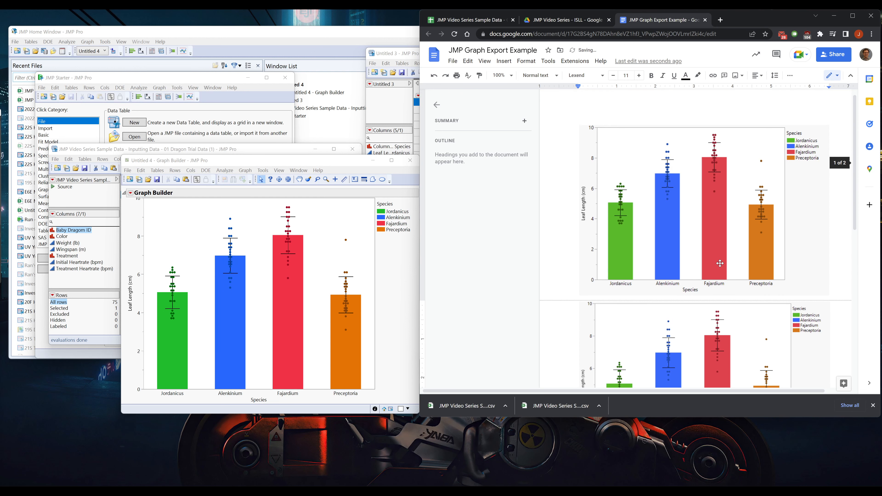
pyautogui.scroll(-3, 720, 263)
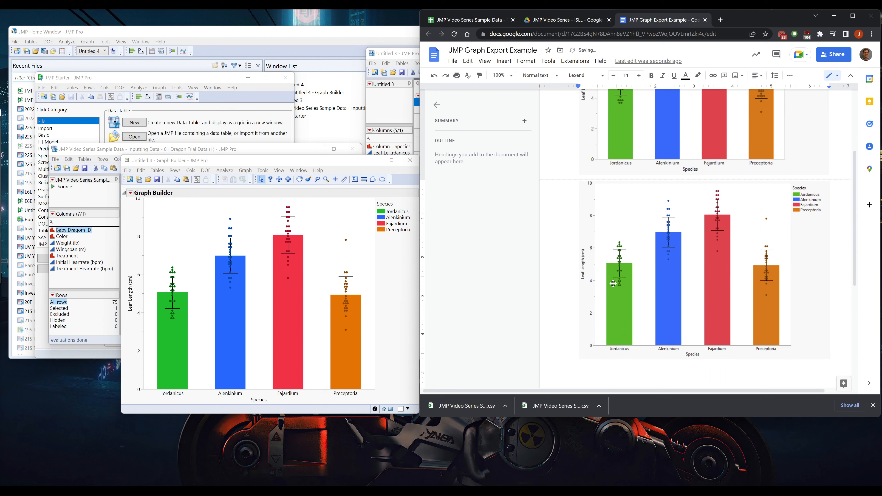
pyautogui.scroll(2, 613, 283)
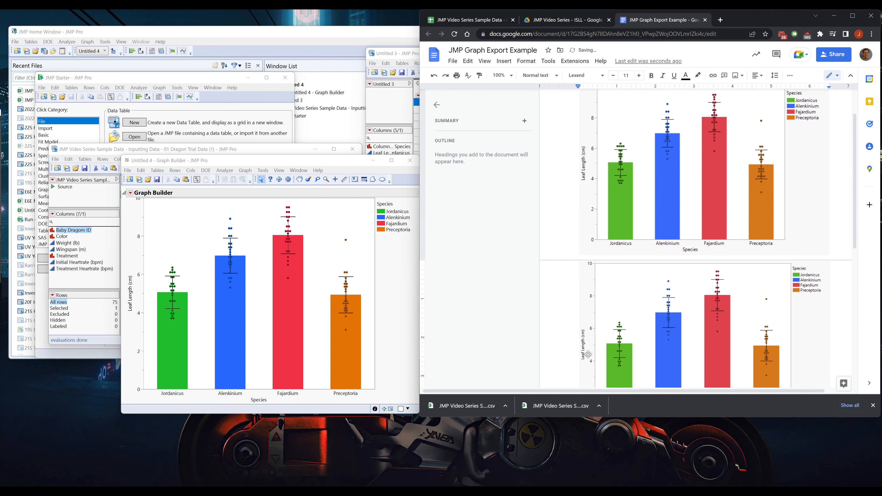
pyautogui.scroll(-2, 595, 188)
pyautogui.click(596, 195)
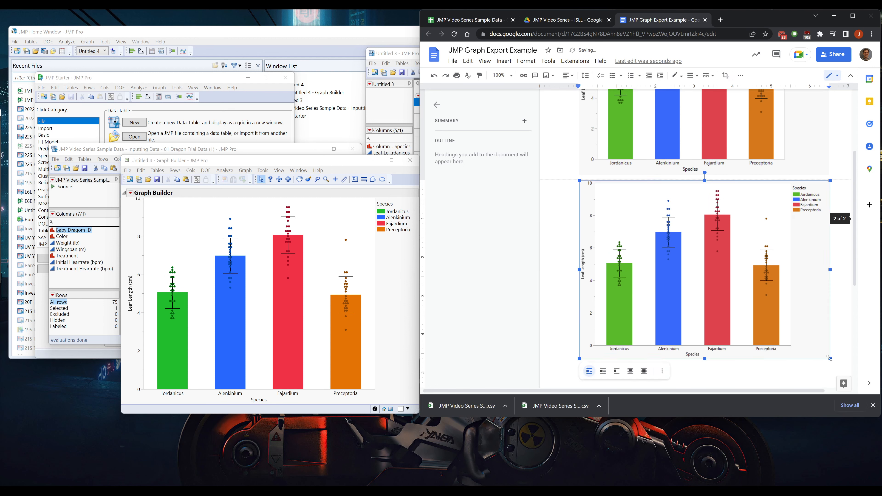
pyautogui.moveTo(830, 358); pyautogui.dragTo(786, 328)
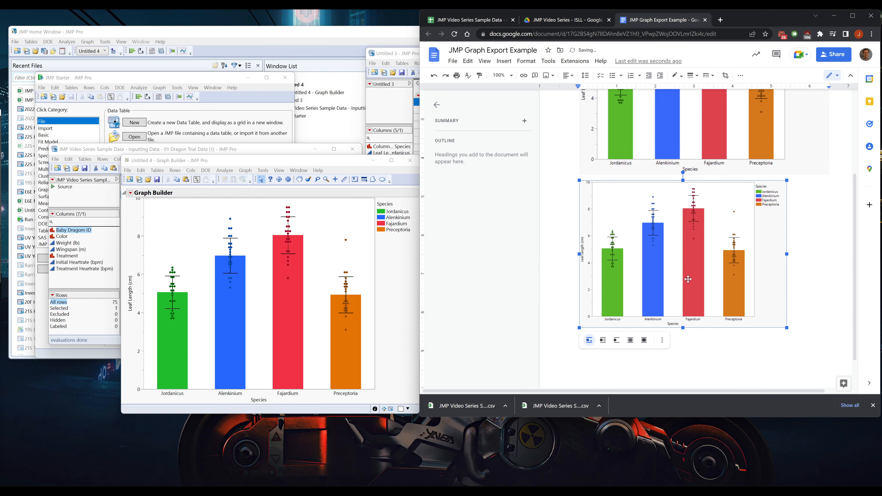
pyautogui.click(791, 223)
# Step: Shrink the first pasted graph proportionally to the same width as the second, about 5.4 inches
pyautogui.scroll(3, 804, 167)
pyautogui.click(804, 169)
pyautogui.moveTo(830, 284); pyautogui.dragTo(786, 255)
pyautogui.click(802, 296)
pyautogui.click(774, 191)
pyautogui.click(803, 303)
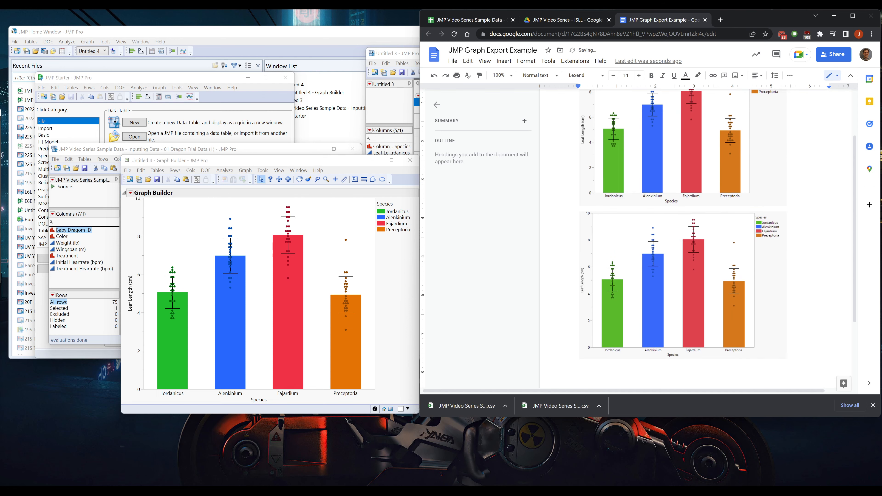
pyautogui.scroll(2, 667, 193)
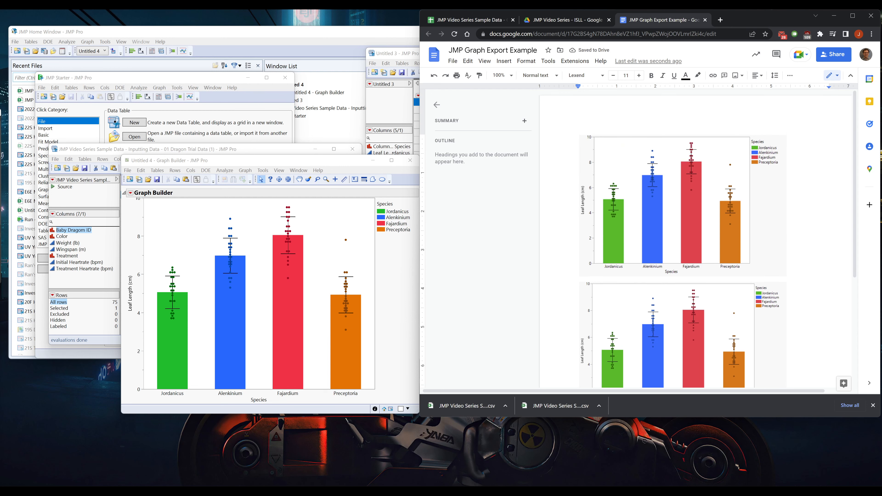
# Step: Open the export options for the JMP graph and examine the available image formats
pyautogui.click(214, 166)
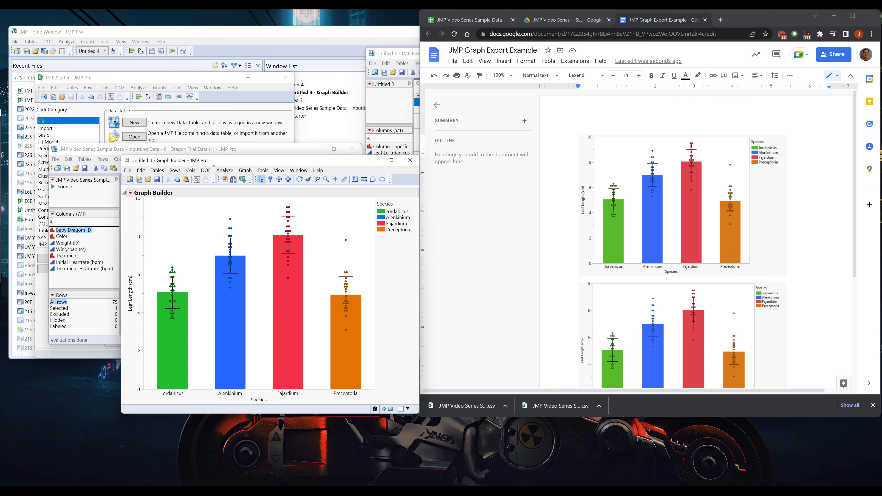
pyautogui.click(128, 170)
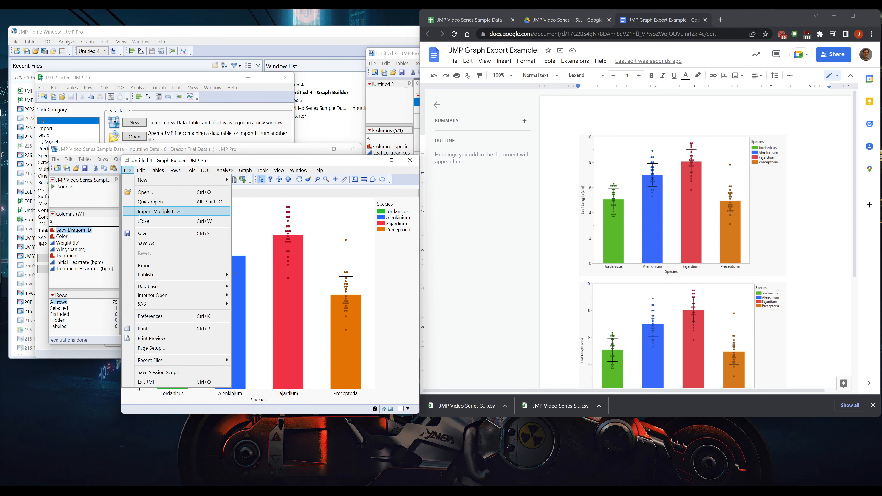
pyautogui.click(157, 266)
pyautogui.click(314, 216)
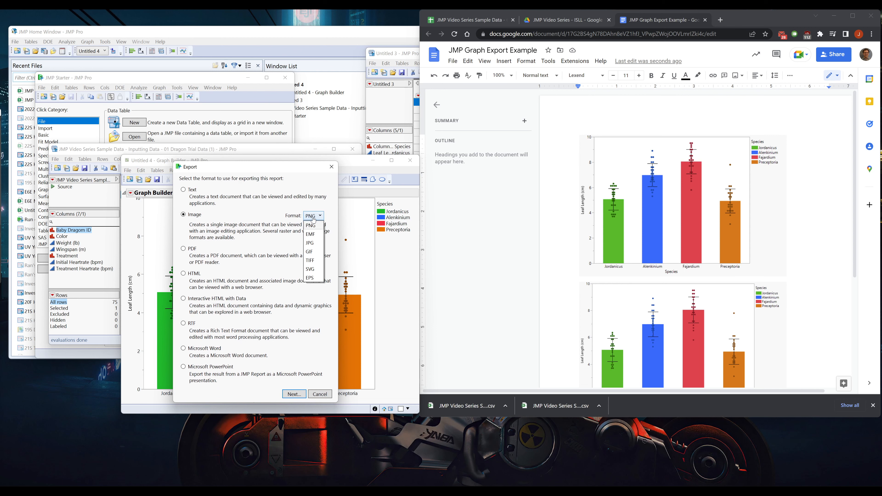
pyautogui.click(314, 218)
pyautogui.click(315, 216)
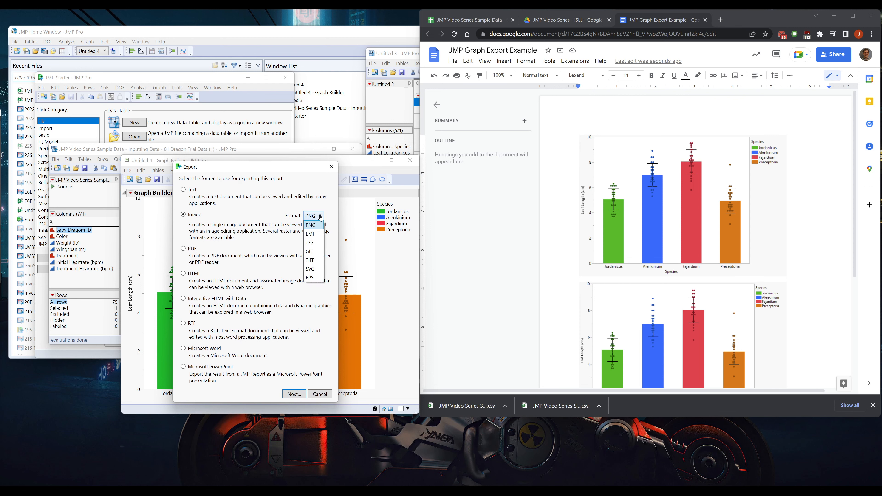
# Step: Try TIFF, SVG, EPS and PNG as the image format for the graph export, and cancel the export
pyautogui.click(314, 260)
pyautogui.click(314, 216)
pyautogui.click(310, 269)
pyautogui.click(315, 216)
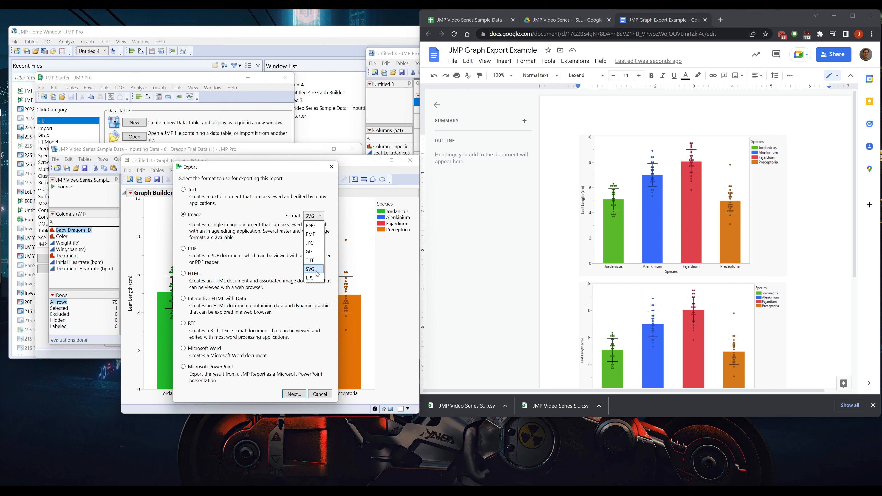
pyautogui.click(312, 277)
pyautogui.click(312, 219)
pyautogui.click(310, 270)
pyautogui.click(310, 219)
pyautogui.click(312, 269)
pyautogui.click(317, 218)
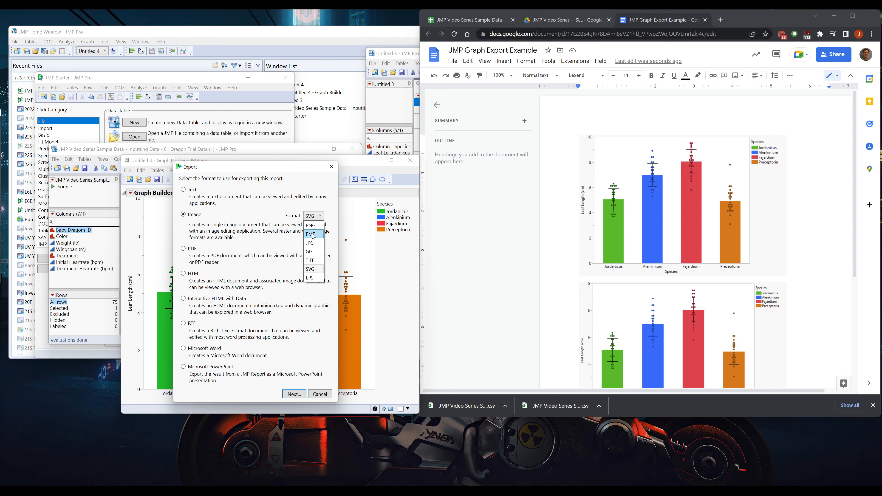
pyautogui.click(313, 226)
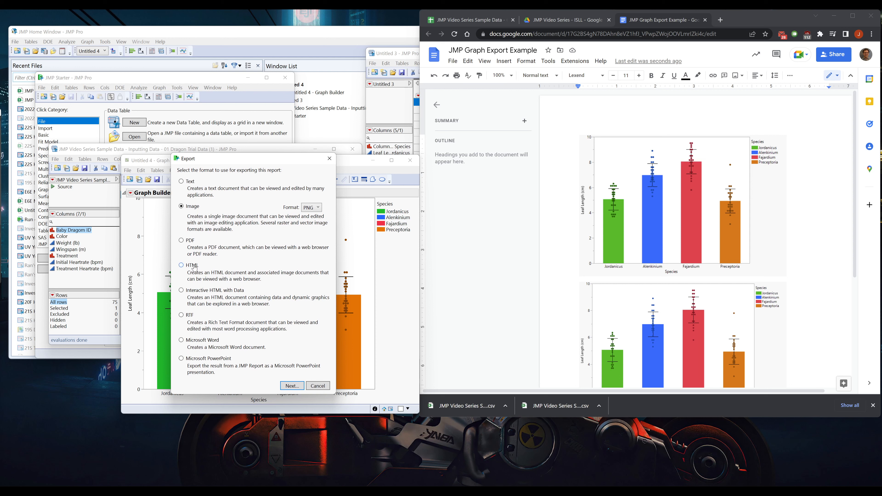
pyautogui.click(318, 386)
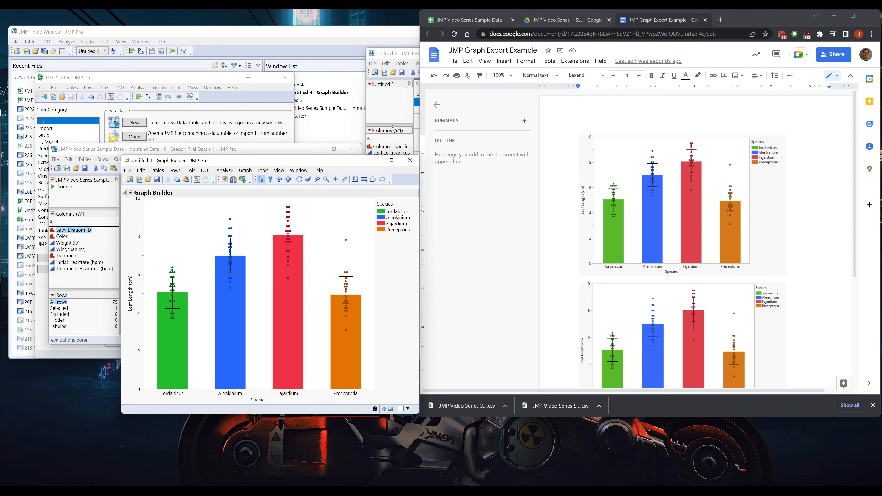